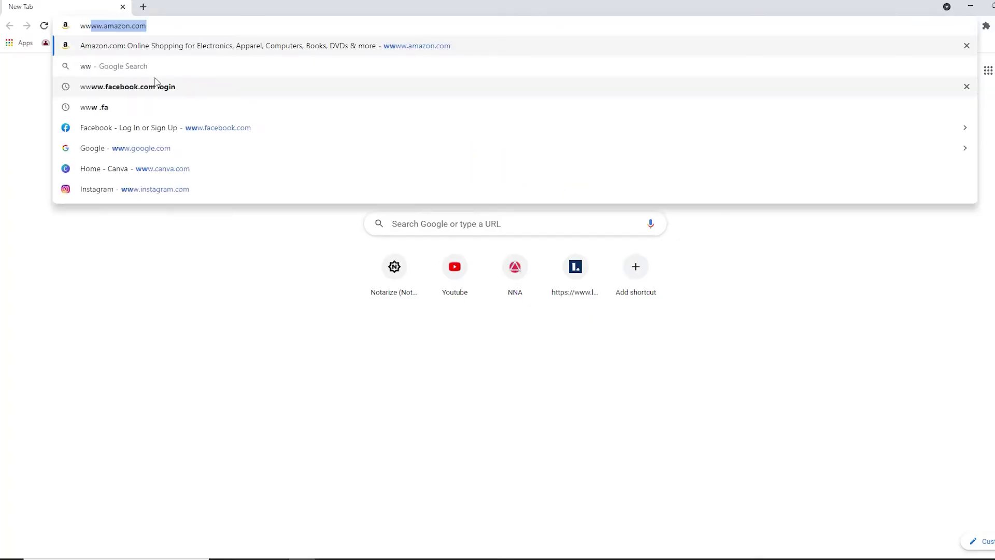
{"action": "type", "text": ".can"}
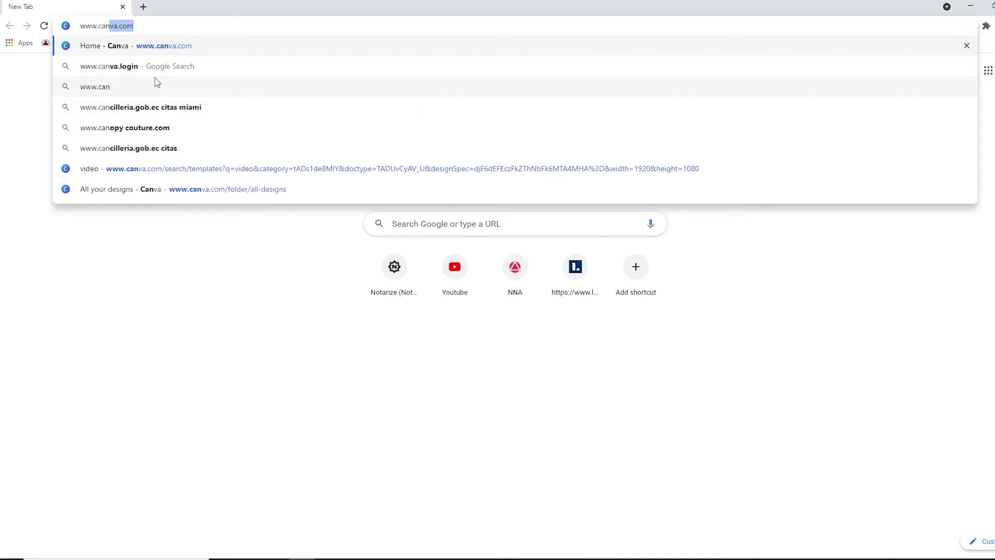
{"action": "type", "text": "va.com"}
{"action": "key", "text": "Return"}
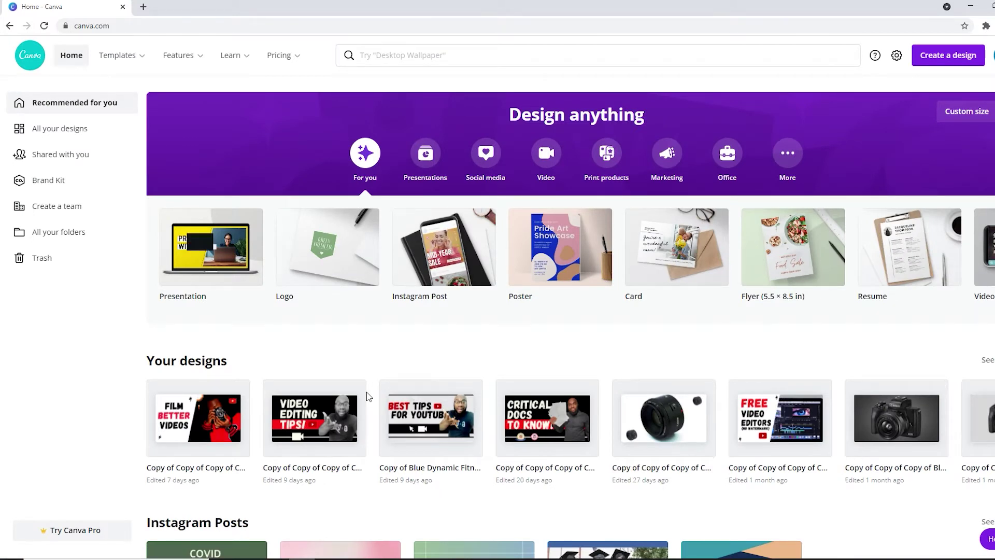
Search Canva for 'video', browse the Video templates, and start a blank 1080p video.
{"action": "scroll", "coordinate": [369, 395], "scroll_direction": "down", "scroll_amount": 1}
{"action": "scroll", "coordinate": [244, 378], "scroll_direction": "up", "scroll_amount": 1}
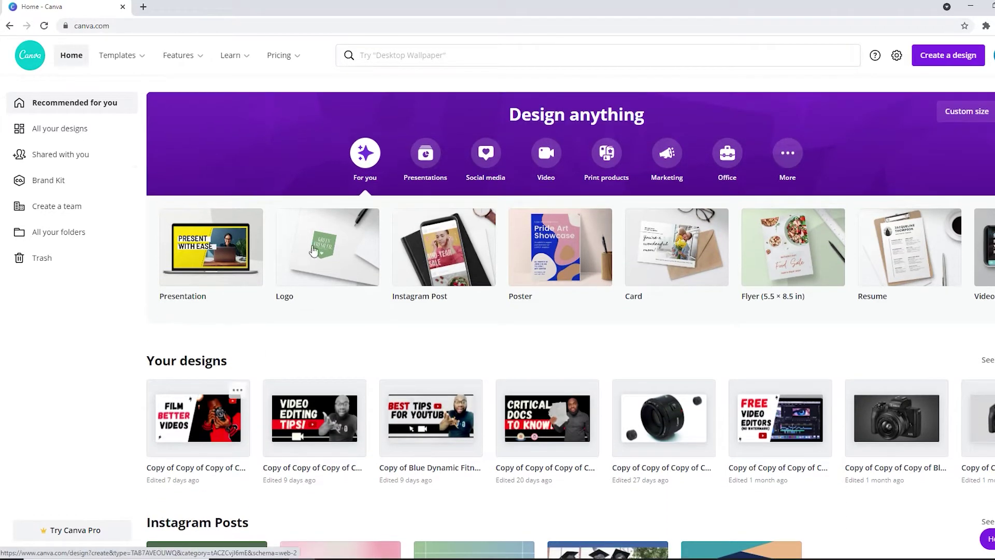
{"action": "left_click", "coordinate": [416, 61]}
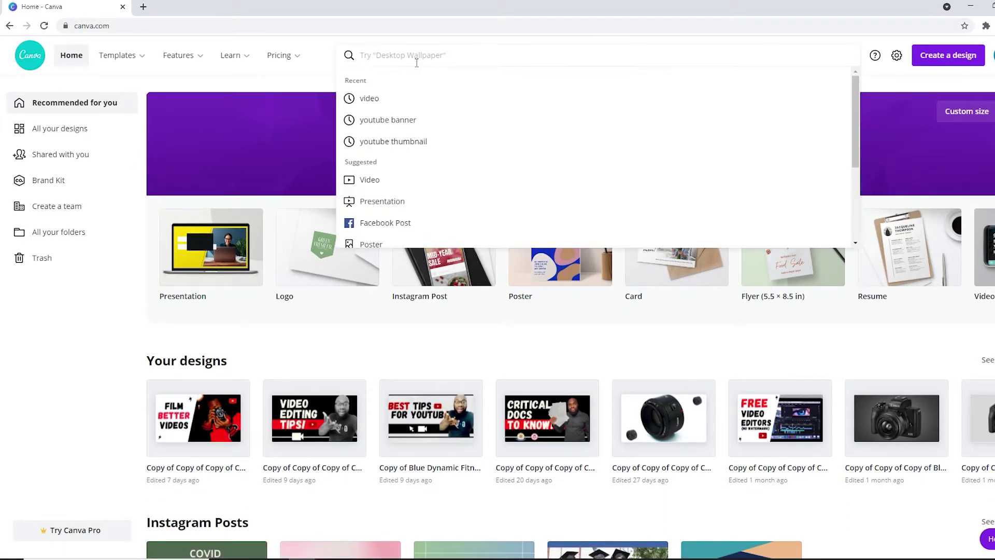
{"action": "type", "text": "vid"}
{"action": "type", "text": "e"}
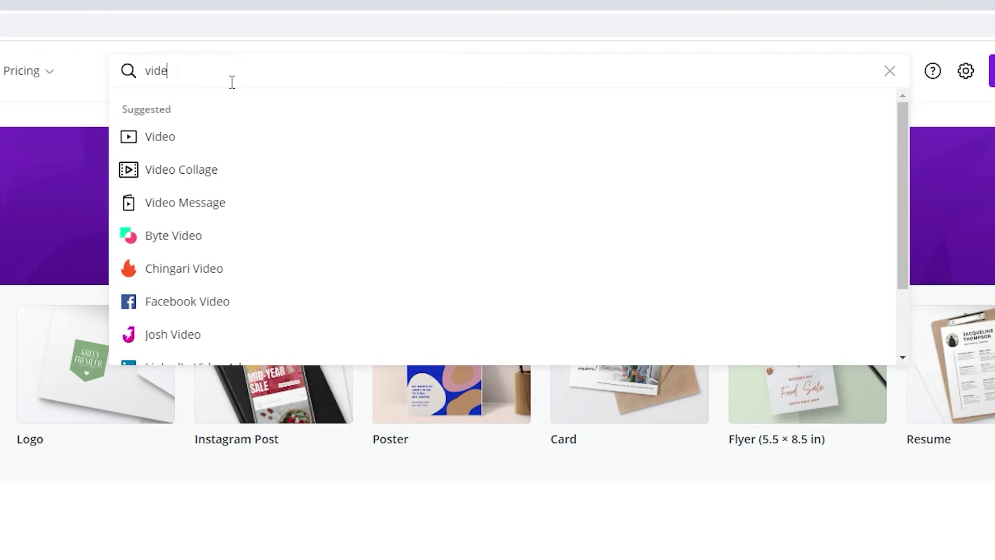
{"action": "type", "text": "o"}
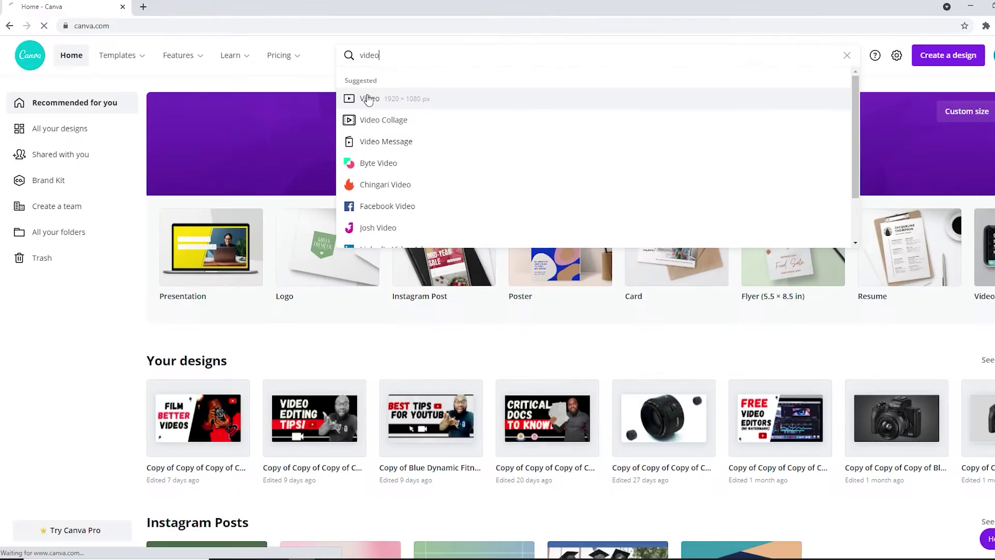
{"action": "left_click", "coordinate": [203, 136]}
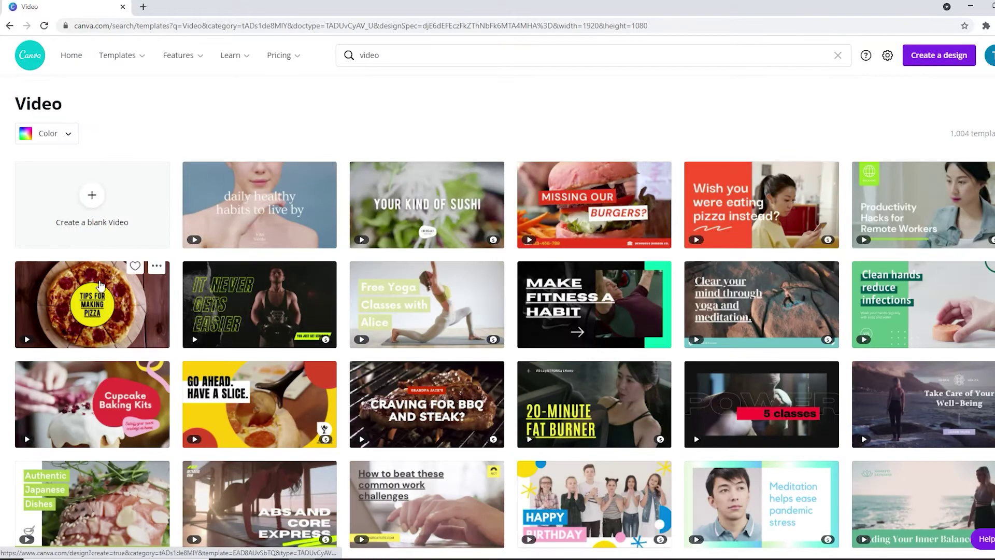
{"action": "scroll", "coordinate": [532, 271], "scroll_direction": "down", "scroll_amount": 1}
{"action": "scroll", "coordinate": [532, 272], "scroll_direction": "down", "scroll_amount": 2}
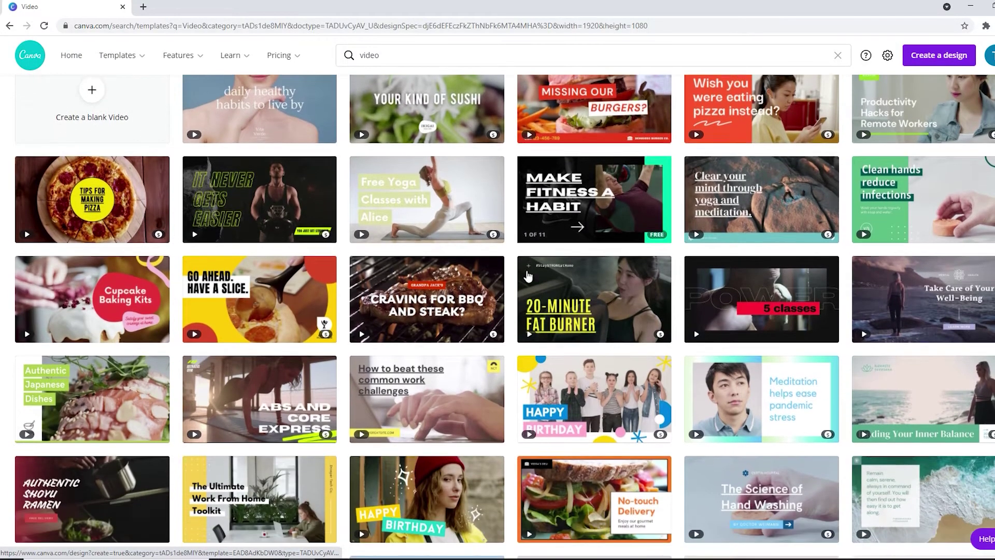
{"action": "scroll", "coordinate": [325, 314], "scroll_direction": "up", "scroll_amount": 2}
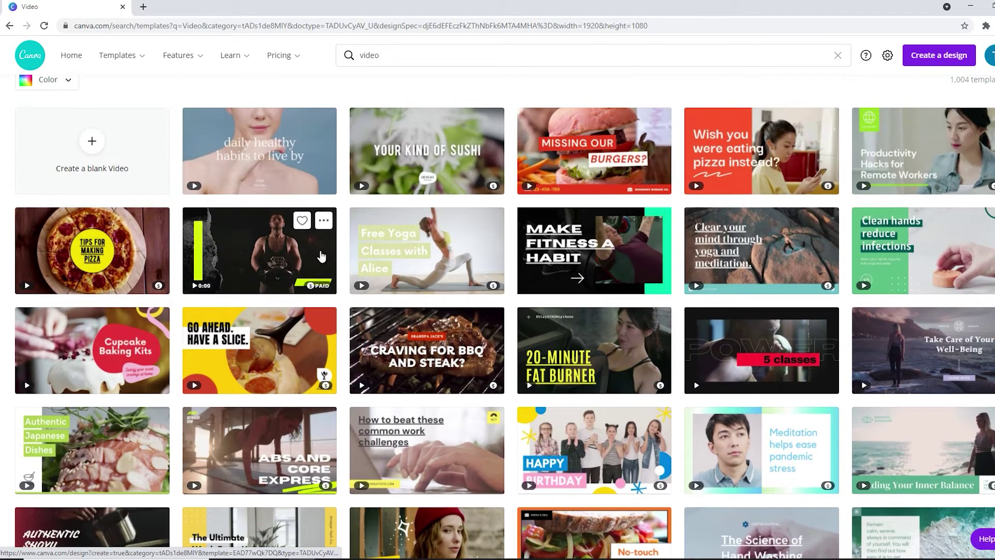
{"action": "scroll", "coordinate": [325, 315], "scroll_direction": "down", "scroll_amount": 12}
{"action": "scroll", "coordinate": [452, 401], "scroll_direction": "up", "scroll_amount": 15}
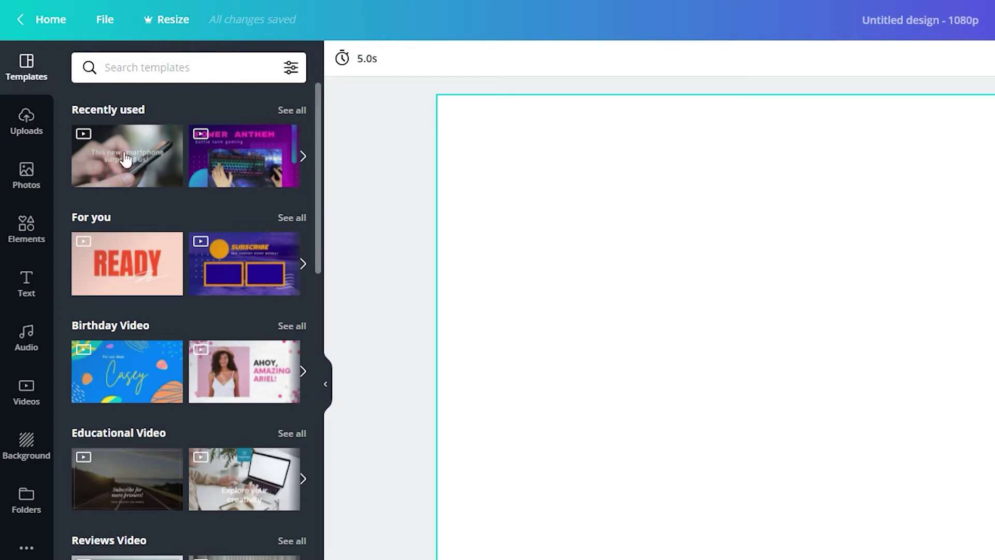
Scroll through the Templates panel beside the blank video page.
{"action": "scroll", "coordinate": [161, 269], "scroll_direction": "down", "scroll_amount": 6}
{"action": "scroll", "coordinate": [178, 413], "scroll_direction": "down", "scroll_amount": 5}
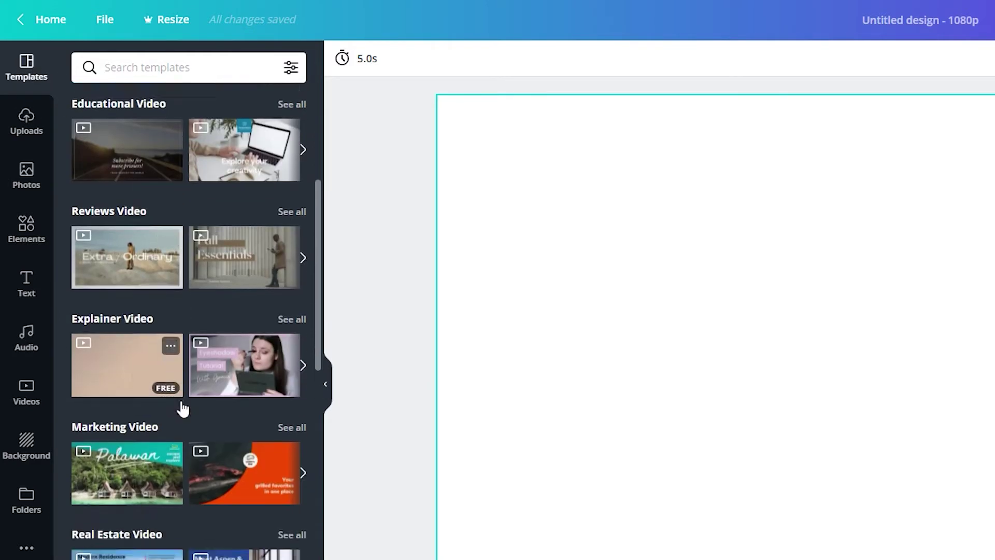
{"action": "scroll", "coordinate": [209, 446], "scroll_direction": "down", "scroll_amount": 3}
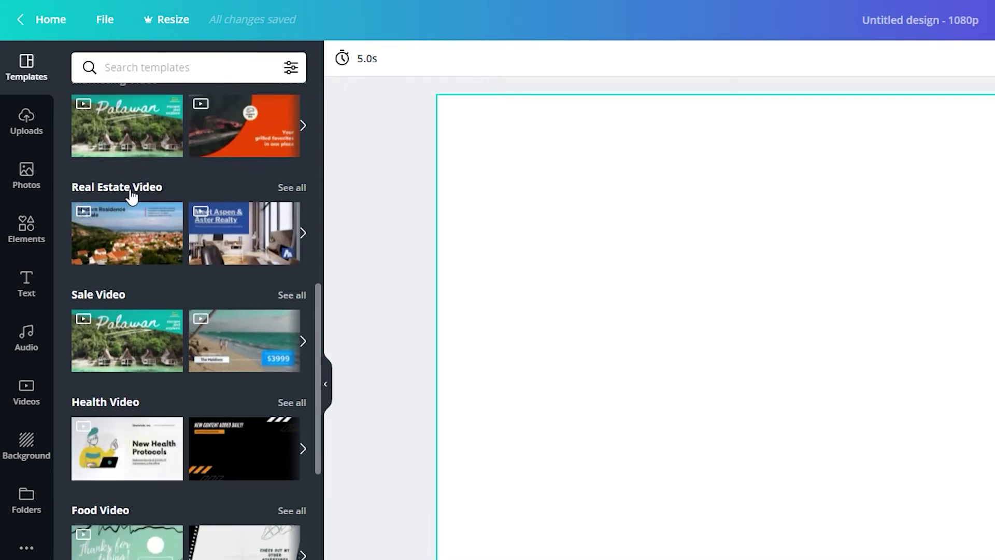
{"action": "scroll", "coordinate": [159, 225], "scroll_direction": "down", "scroll_amount": 2}
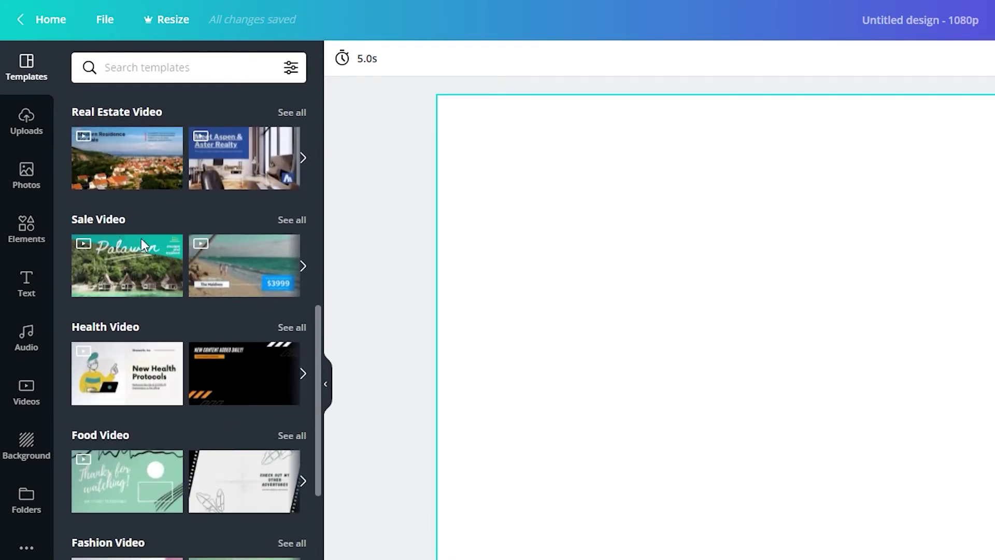
{"action": "scroll", "coordinate": [141, 238], "scroll_direction": "down", "scroll_amount": 2}
{"action": "scroll", "coordinate": [127, 326], "scroll_direction": "down", "scroll_amount": 3}
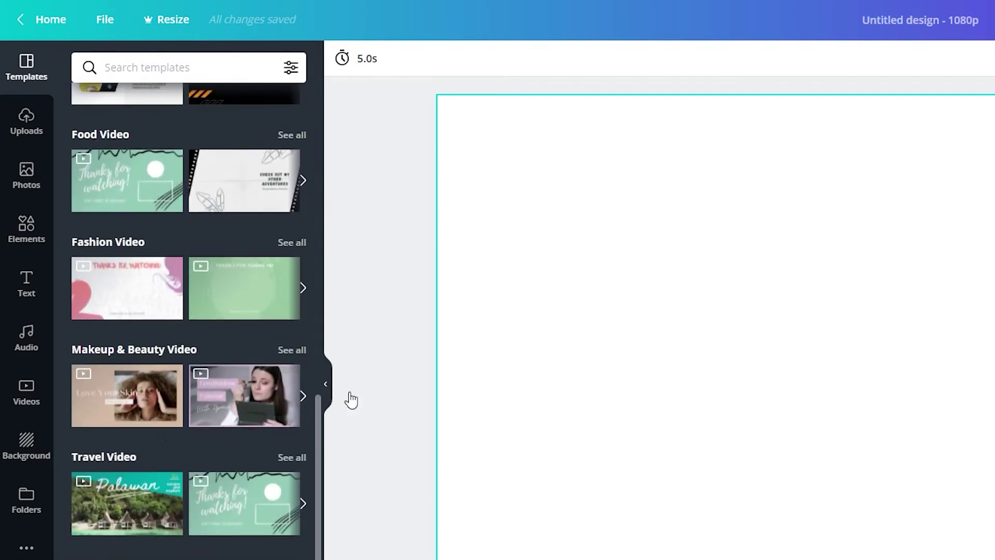
{"action": "scroll", "coordinate": [208, 490], "scroll_direction": "down", "scroll_amount": 6}
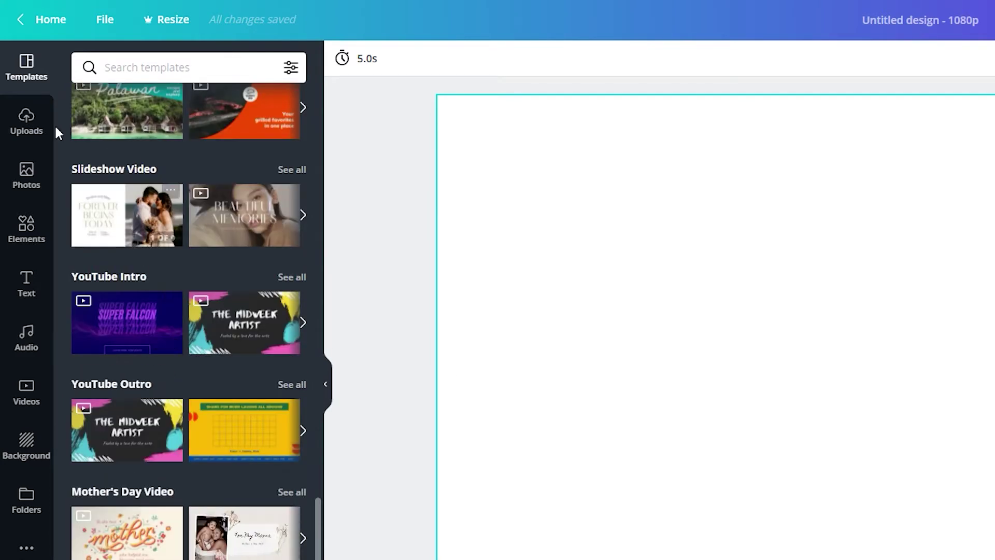
Browse the previously uploaded images, then switch to the stock Photos library.
{"action": "left_click", "coordinate": [41, 135]}
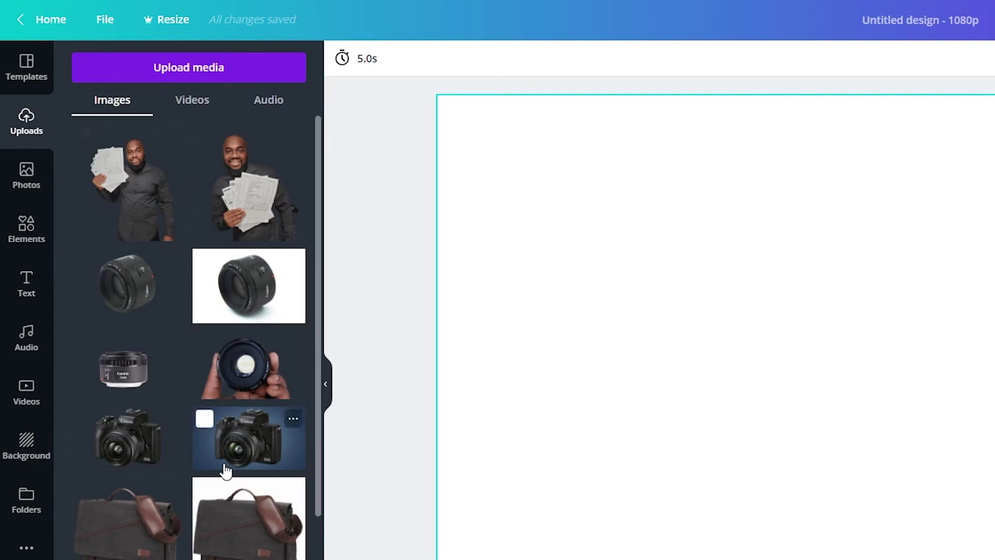
{"action": "scroll", "coordinate": [200, 455], "scroll_direction": "down", "scroll_amount": 6}
{"action": "scroll", "coordinate": [200, 455], "scroll_direction": "down", "scroll_amount": 6}
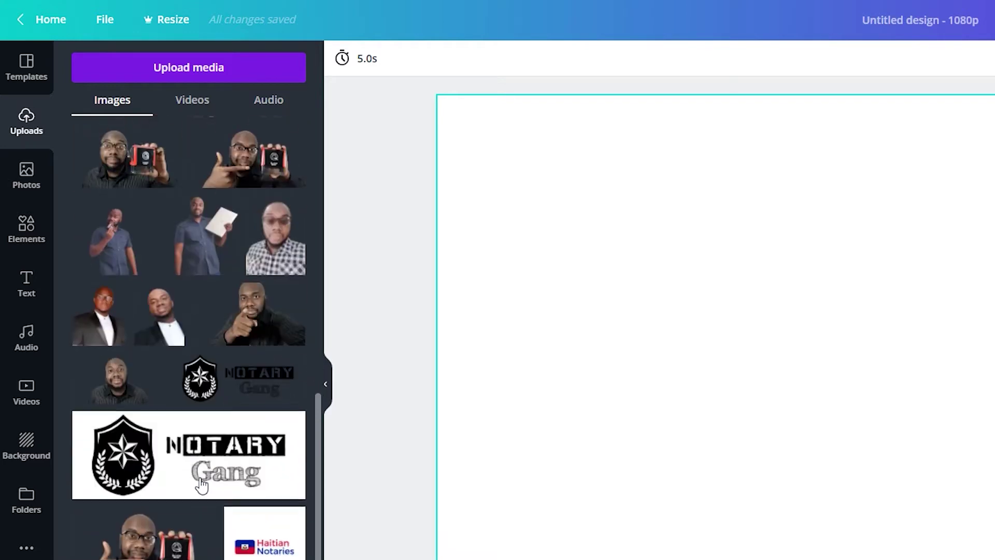
{"action": "scroll", "coordinate": [200, 484], "scroll_direction": "up", "scroll_amount": 8}
{"action": "scroll", "coordinate": [201, 485], "scroll_direction": "up", "scroll_amount": 4}
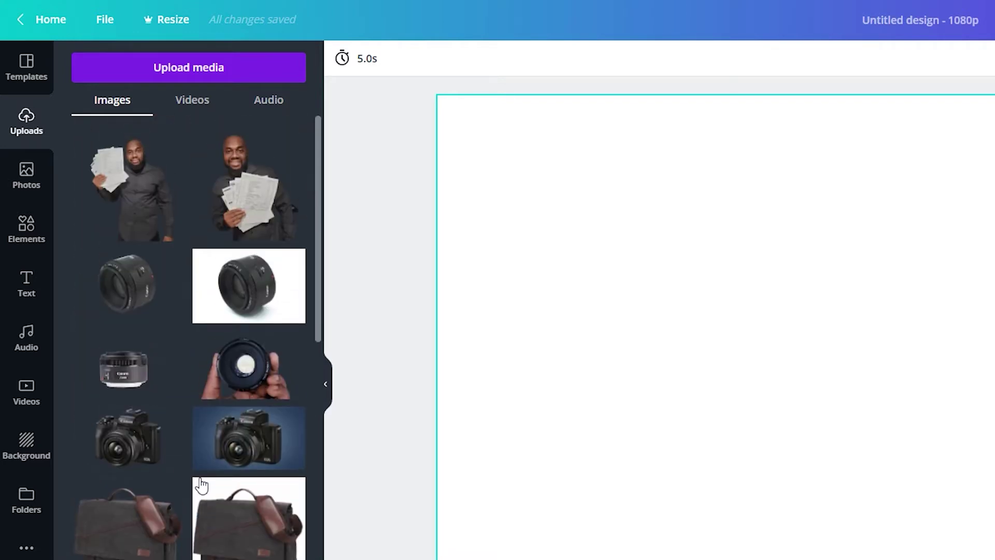
{"action": "scroll", "coordinate": [170, 486], "scroll_direction": "down", "scroll_amount": 5}
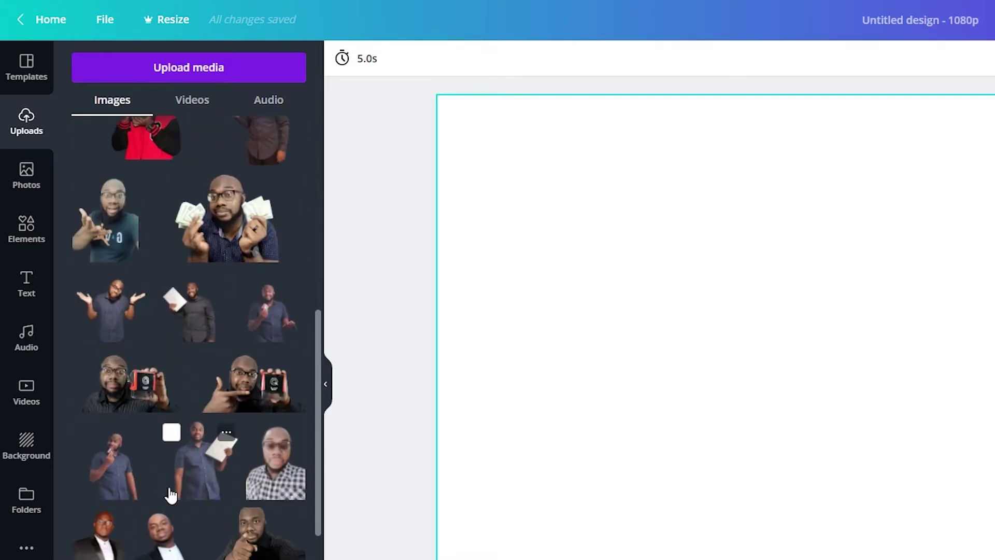
{"action": "scroll", "coordinate": [171, 435], "scroll_direction": "up", "scroll_amount": 5}
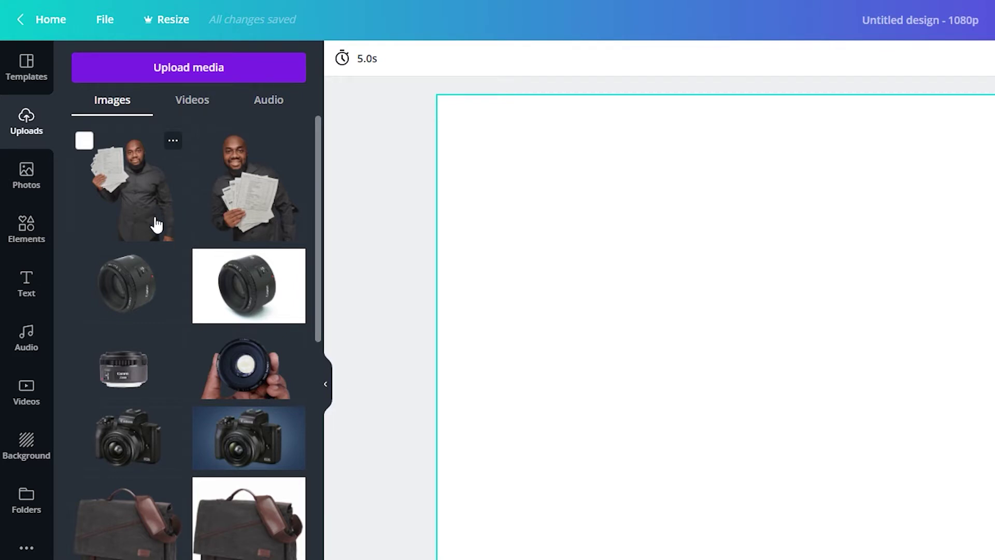
{"action": "left_click", "coordinate": [32, 180]}
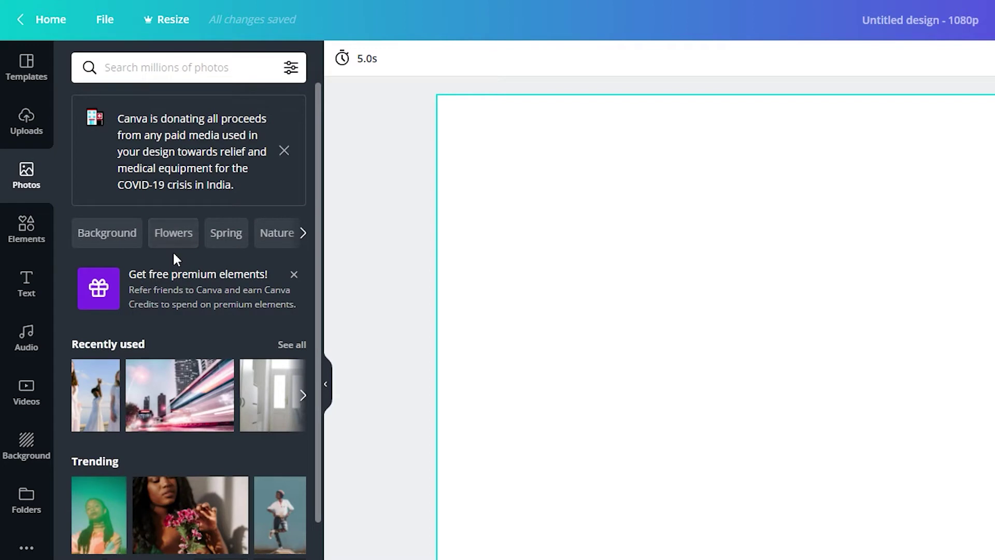
Scroll through the stock Photos library.
{"action": "scroll", "coordinate": [187, 307], "scroll_direction": "down", "scroll_amount": 5}
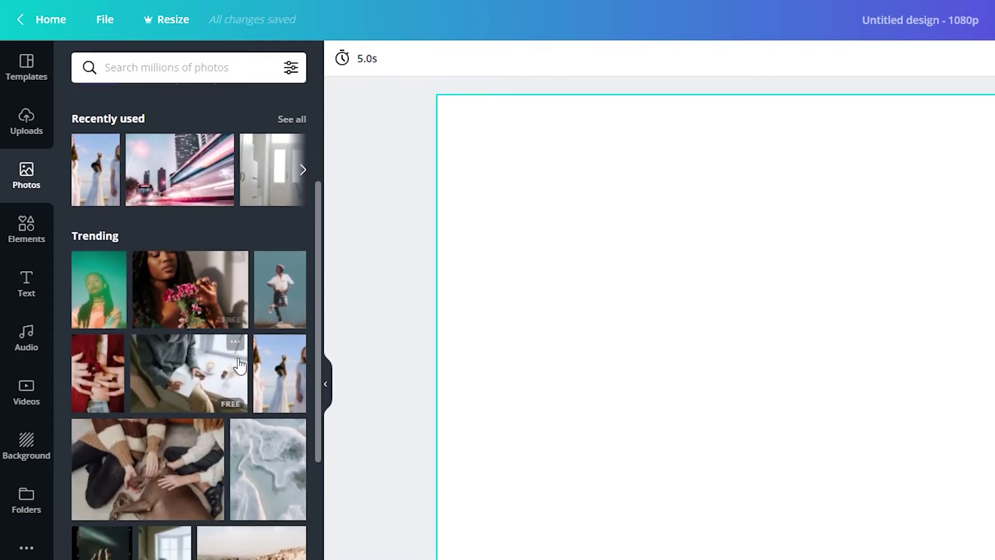
{"action": "scroll", "coordinate": [202, 383], "scroll_direction": "down", "scroll_amount": 8}
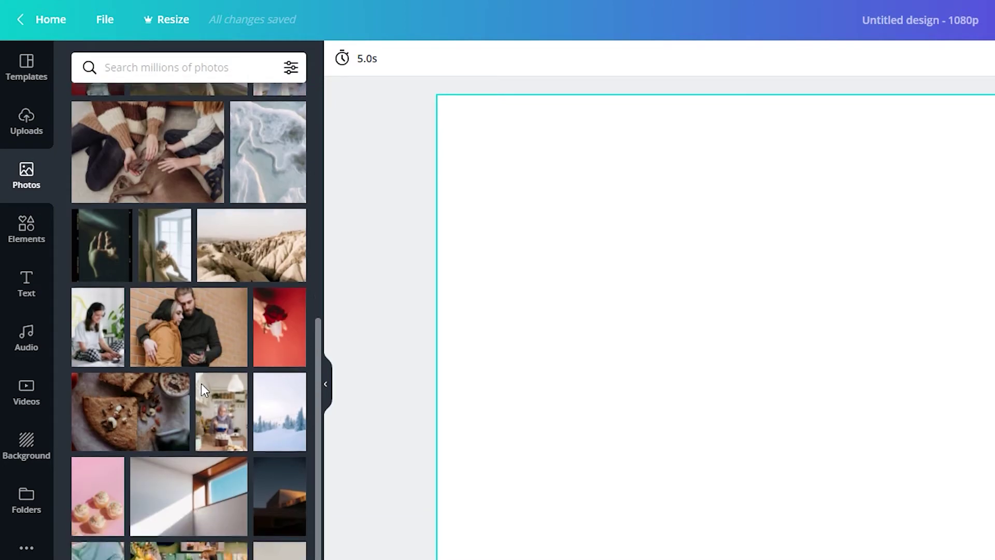
{"action": "scroll", "coordinate": [184, 396], "scroll_direction": "down", "scroll_amount": 4}
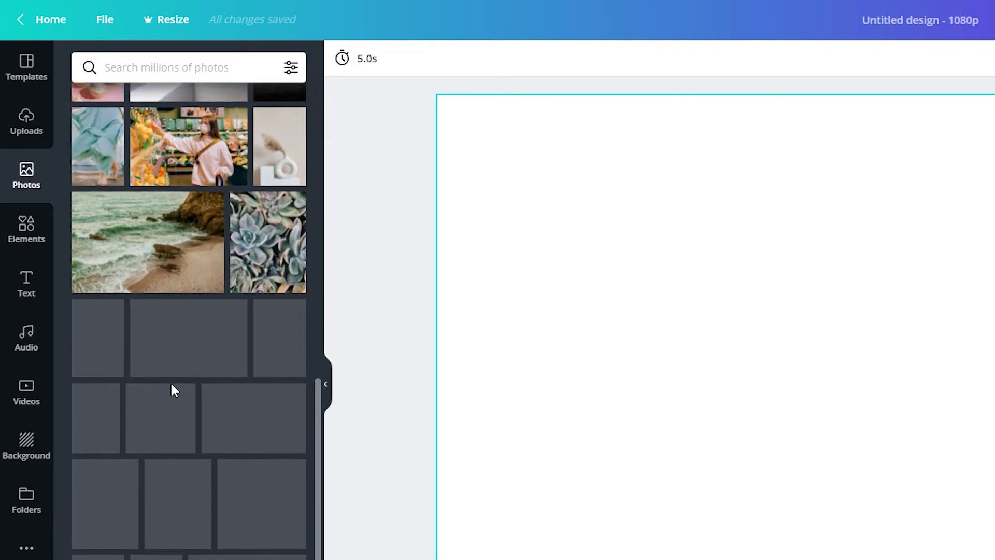
{"action": "scroll", "coordinate": [178, 394], "scroll_direction": "down", "scroll_amount": 4}
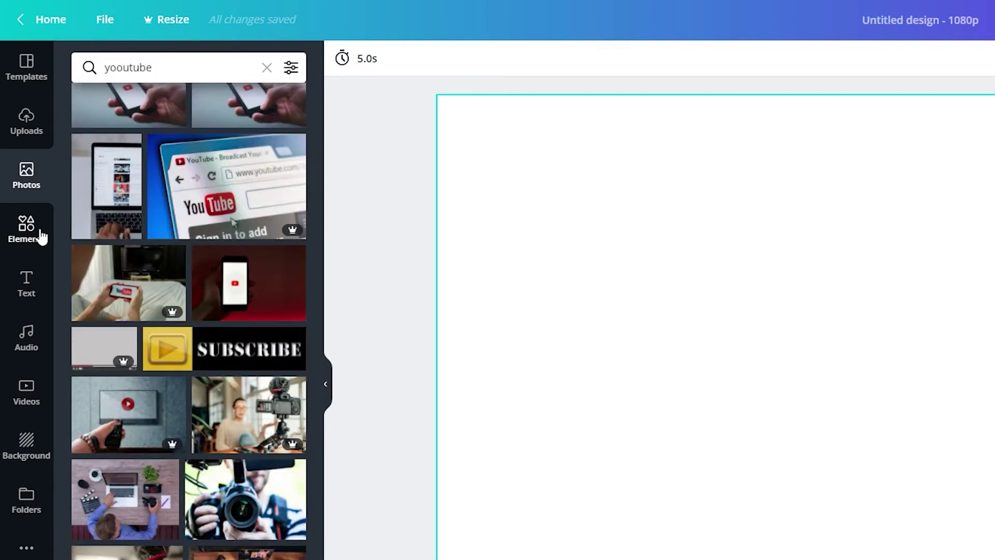
Browse the graphic elements and shapes in the Elements panel.
{"action": "left_click", "coordinate": [42, 237]}
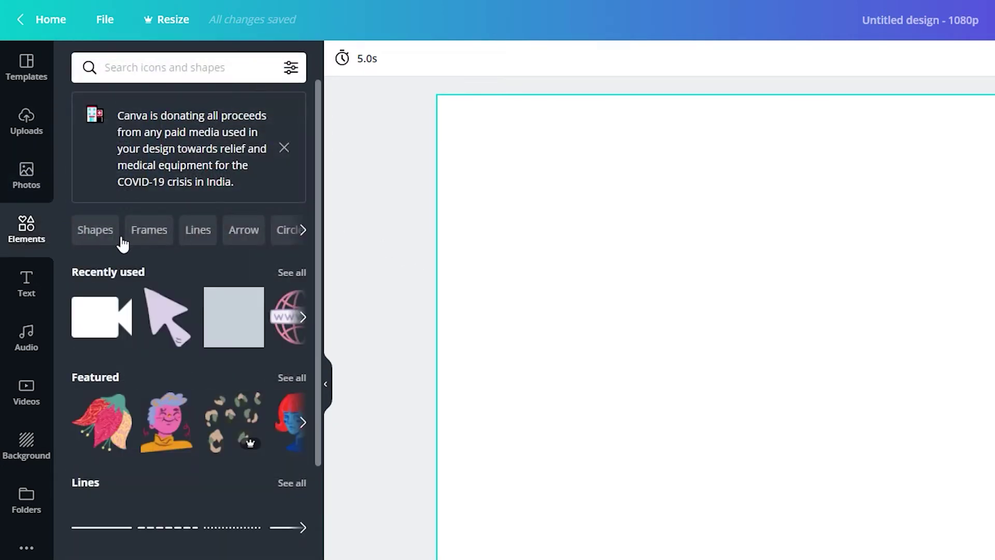
{"action": "scroll", "coordinate": [184, 322], "scroll_direction": "down", "scroll_amount": 7}
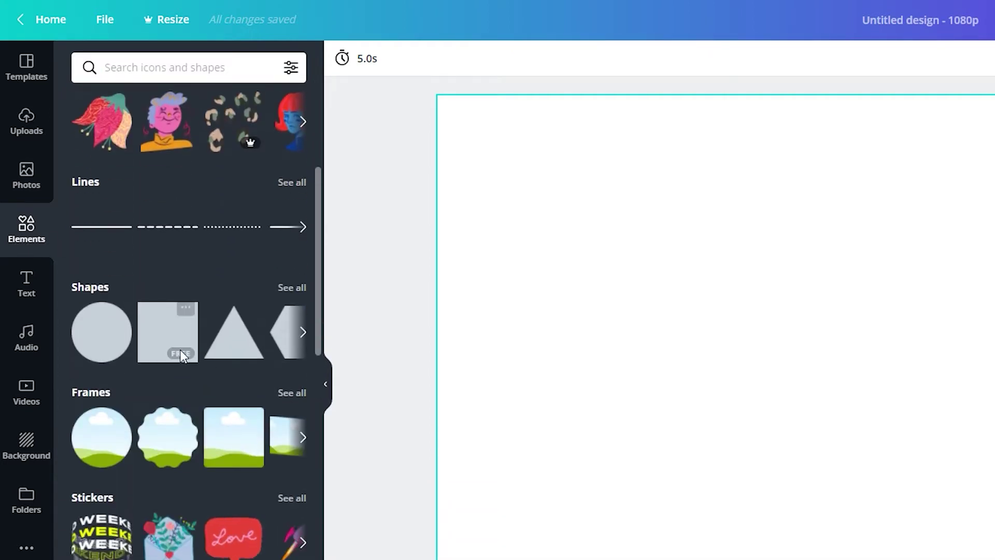
{"action": "scroll", "coordinate": [98, 345], "scroll_direction": "down", "scroll_amount": 2}
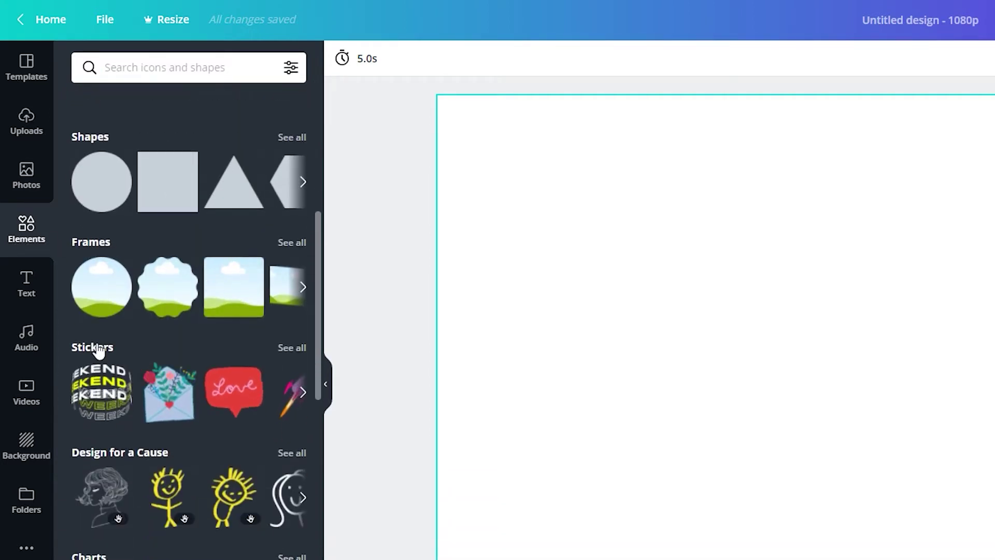
{"action": "scroll", "coordinate": [166, 386], "scroll_direction": "down", "scroll_amount": 1}
{"action": "scroll", "coordinate": [166, 386], "scroll_direction": "down", "scroll_amount": 6}
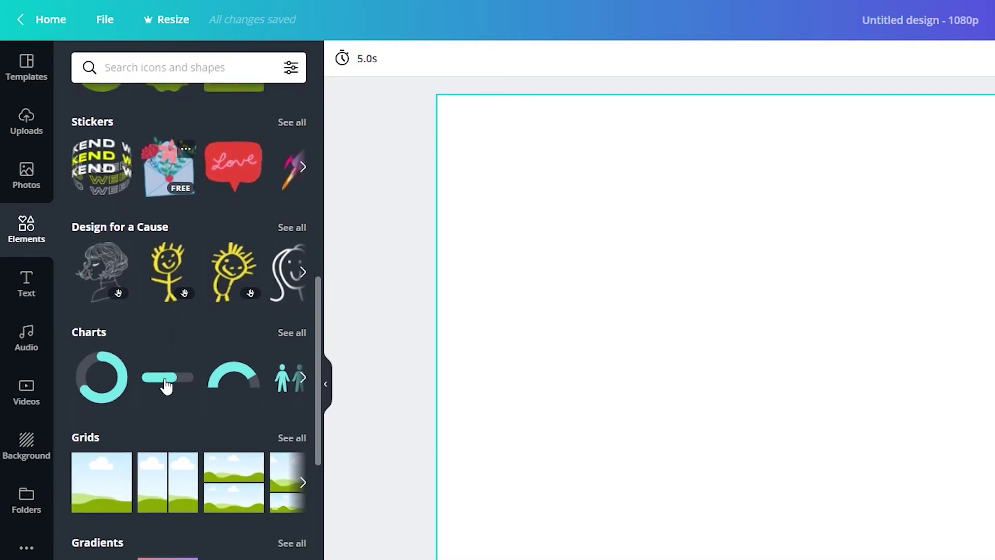
{"action": "scroll", "coordinate": [129, 412], "scroll_direction": "down", "scroll_amount": 7}
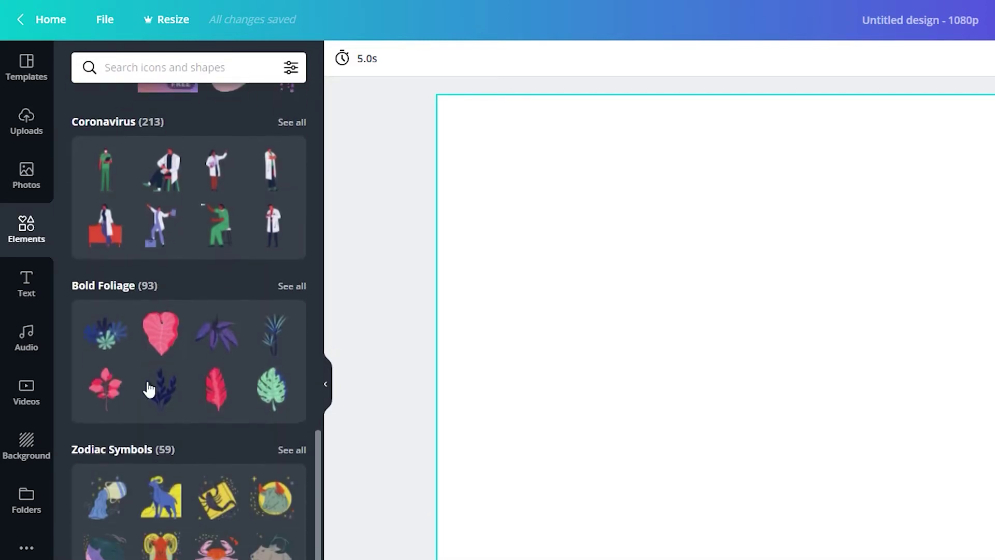
{"action": "scroll", "coordinate": [161, 413], "scroll_direction": "down", "scroll_amount": 4}
{"action": "scroll", "coordinate": [212, 466], "scroll_direction": "down", "scroll_amount": 7}
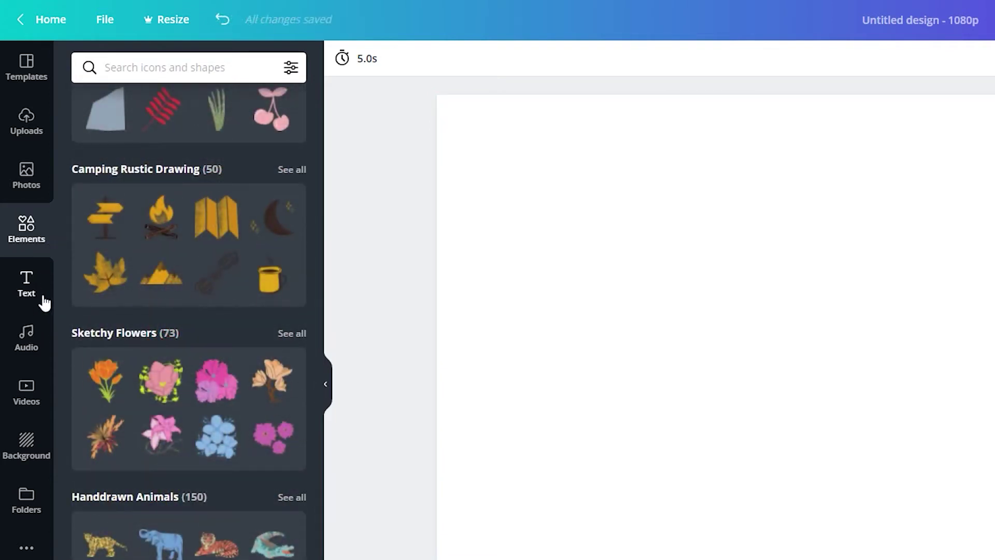
Browse the Text panel's styles and font combinations, then switch to the Audio library.
{"action": "left_click", "coordinate": [39, 297]}
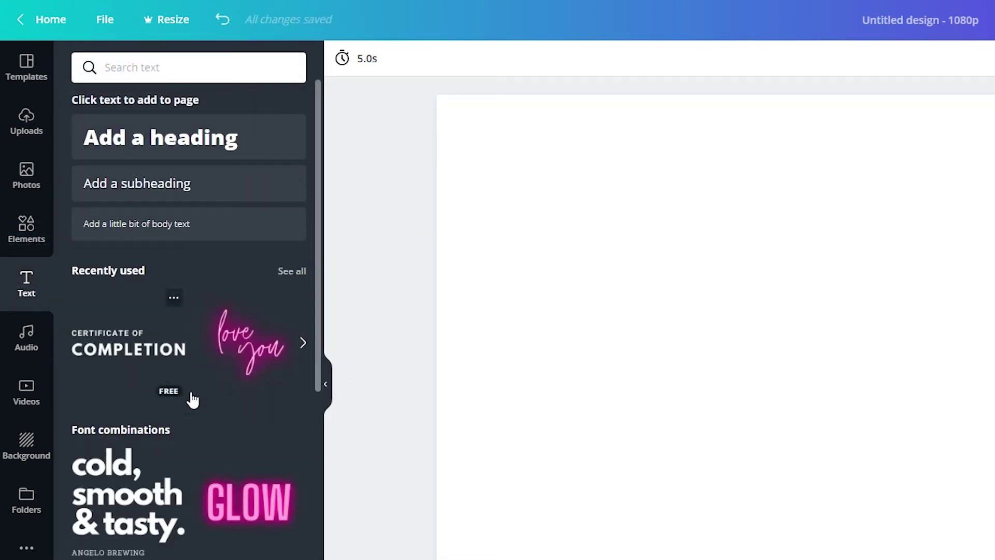
{"action": "scroll", "coordinate": [225, 421], "scroll_direction": "down", "scroll_amount": 1}
{"action": "scroll", "coordinate": [225, 415], "scroll_direction": "down", "scroll_amount": 1}
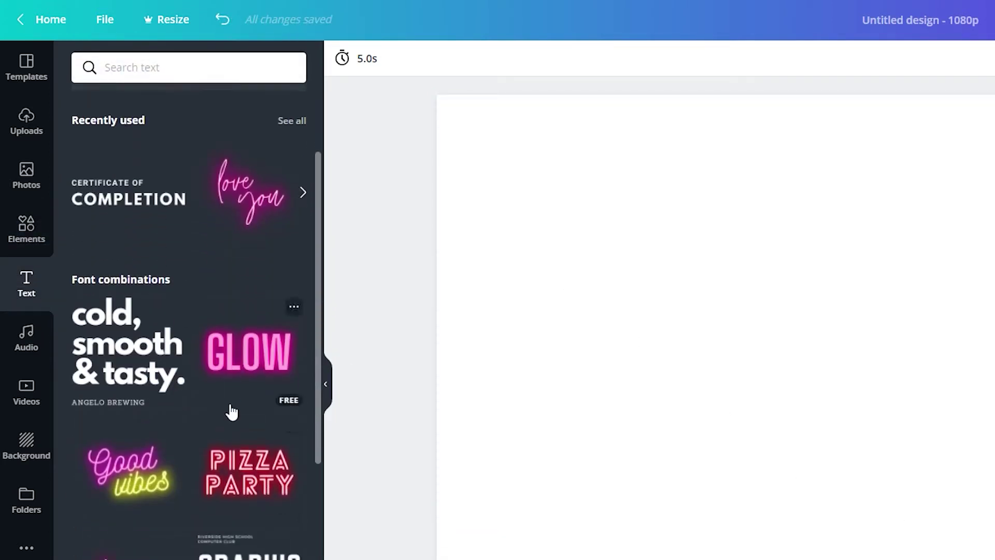
{"action": "scroll", "coordinate": [231, 412], "scroll_direction": "down", "scroll_amount": 8}
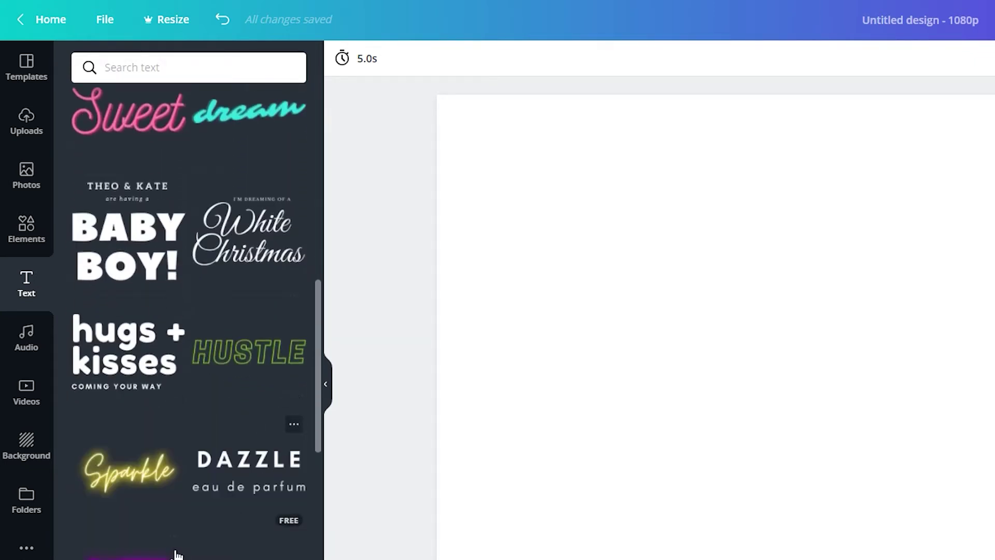
{"action": "scroll", "coordinate": [185, 457], "scroll_direction": "down", "scroll_amount": 3}
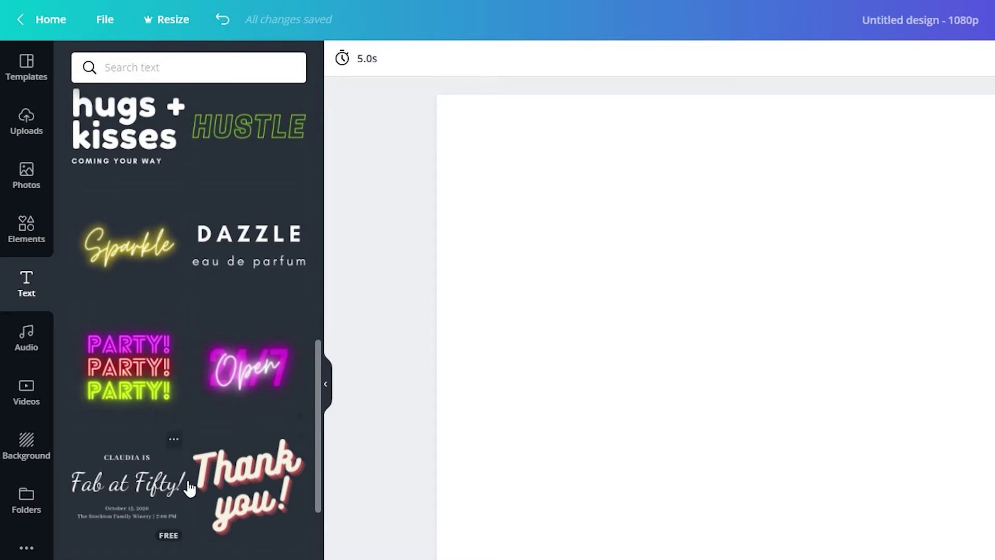
{"action": "scroll", "coordinate": [176, 466], "scroll_direction": "down", "scroll_amount": 7}
{"action": "scroll", "coordinate": [161, 495], "scroll_direction": "down", "scroll_amount": 1}
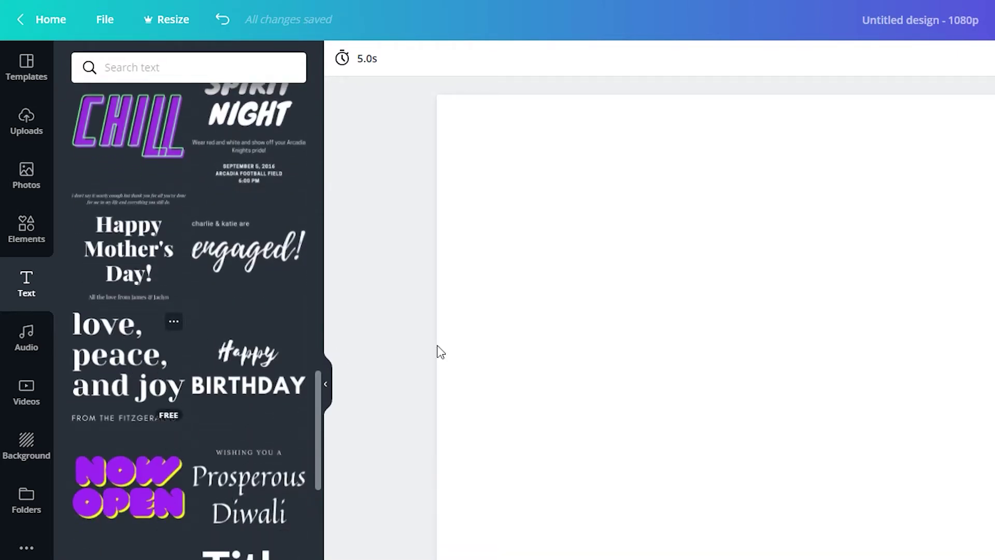
{"action": "scroll", "coordinate": [107, 418], "scroll_direction": "down", "scroll_amount": 1}
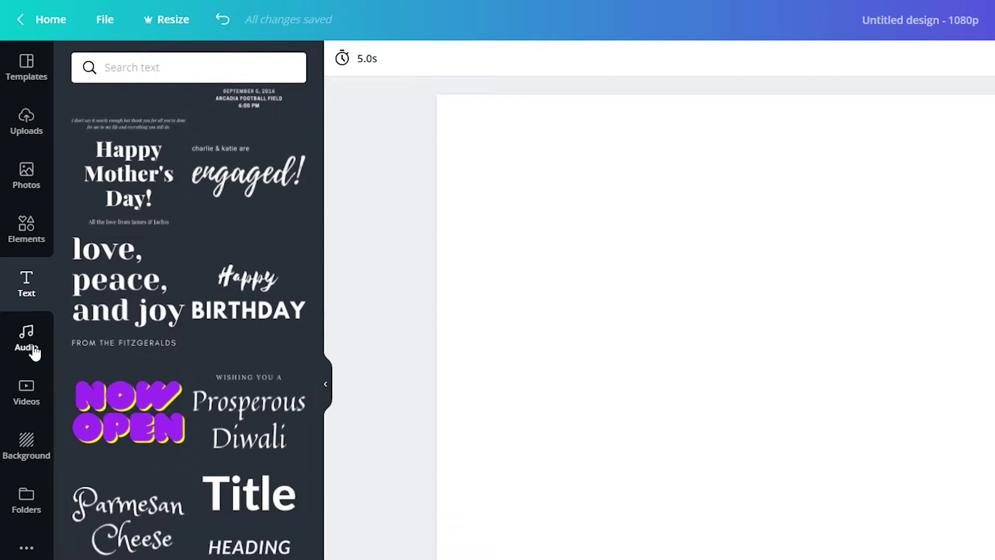
{"action": "left_click", "coordinate": [33, 350]}
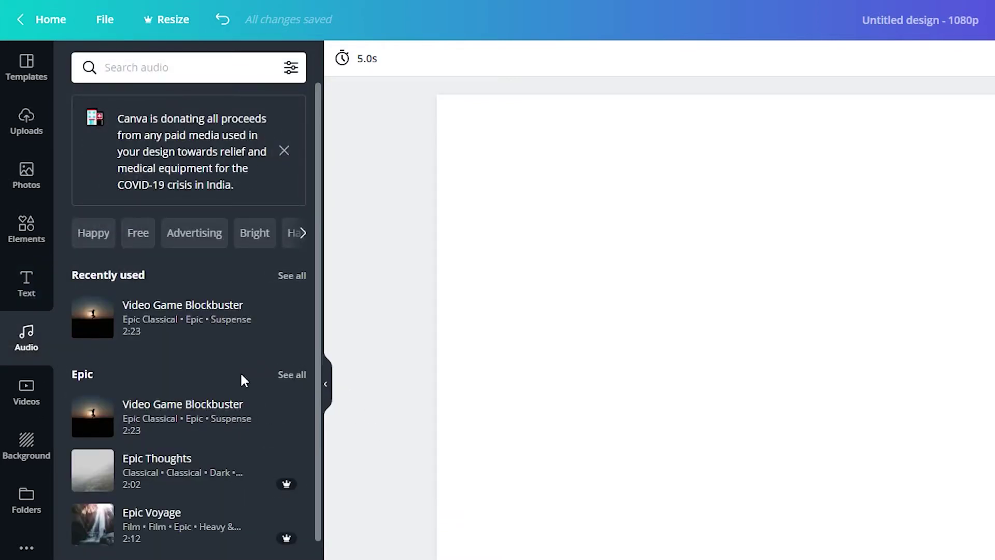
Scroll through the music tracks in the Audio library.
{"action": "scroll", "coordinate": [228, 386], "scroll_direction": "down", "scroll_amount": 6}
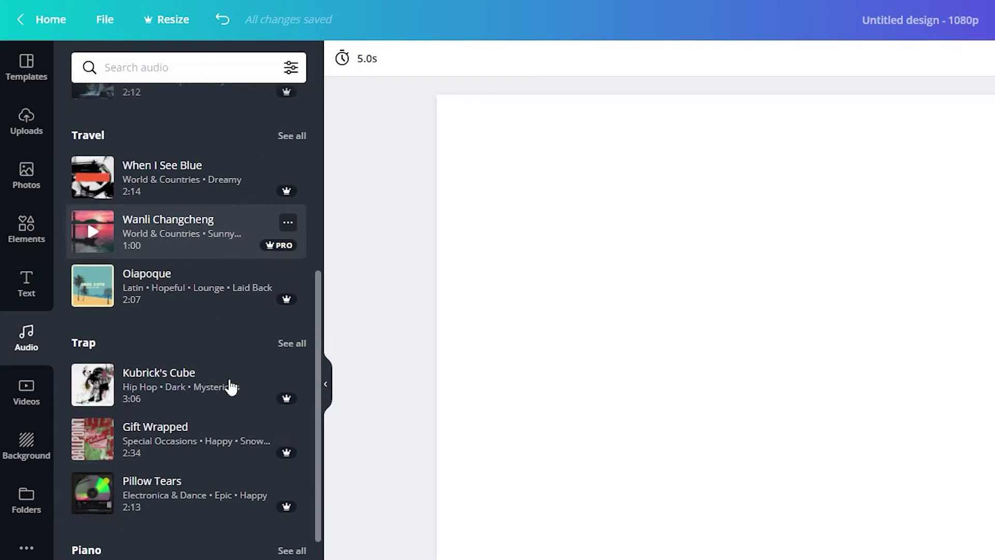
{"action": "scroll", "coordinate": [224, 412], "scroll_direction": "down", "scroll_amount": 3}
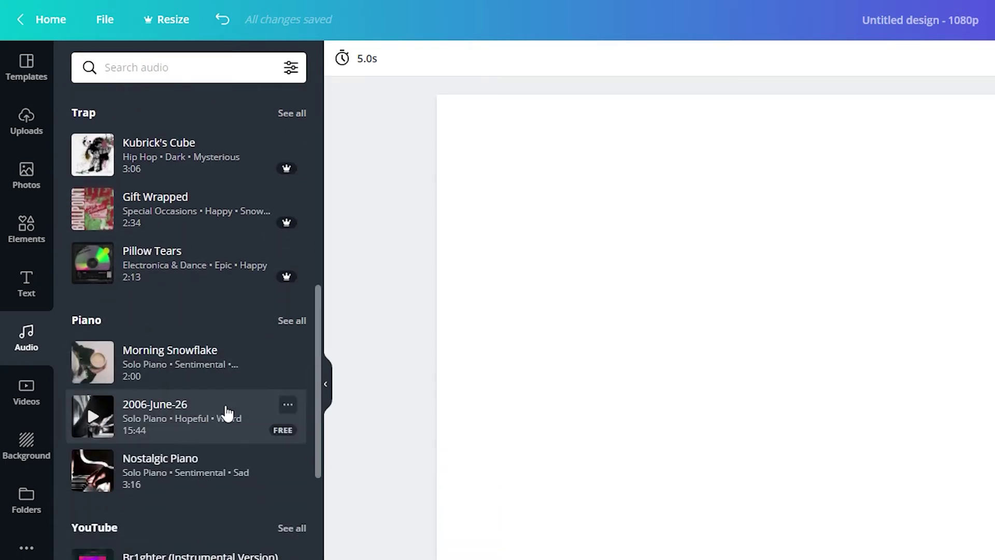
{"action": "scroll", "coordinate": [213, 412], "scroll_direction": "up", "scroll_amount": 3}
{"action": "scroll", "coordinate": [213, 412], "scroll_direction": "up", "scroll_amount": 4}
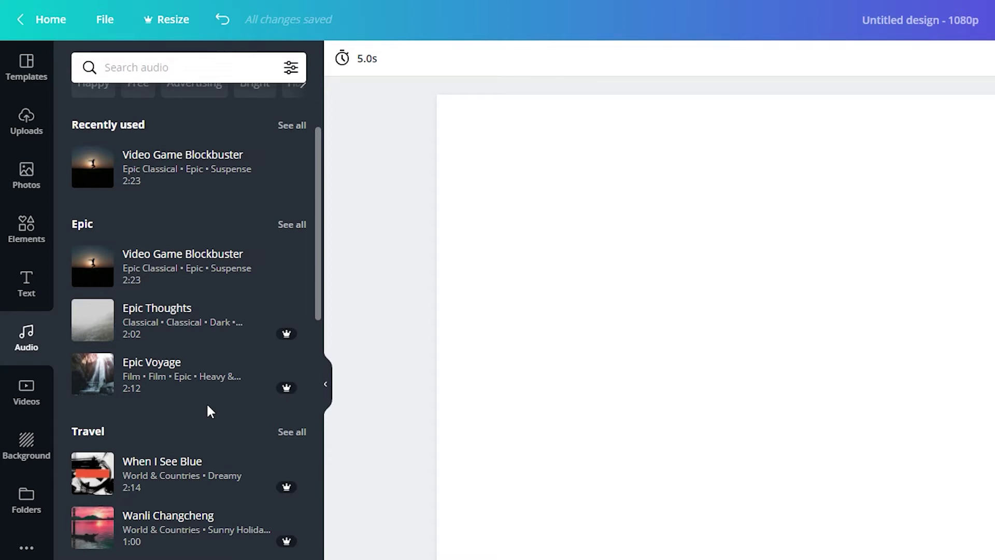
{"action": "scroll", "coordinate": [206, 402], "scroll_direction": "down", "scroll_amount": 10}
Search the stock Videos library for 'car'.
{"action": "left_click", "coordinate": [24, 396]}
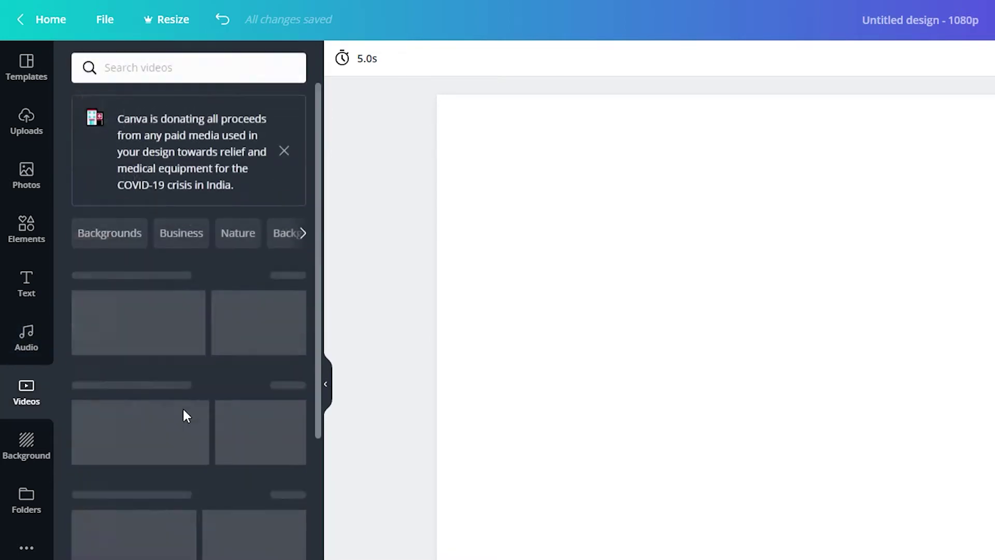
{"action": "scroll", "coordinate": [187, 412], "scroll_direction": "down", "scroll_amount": 7}
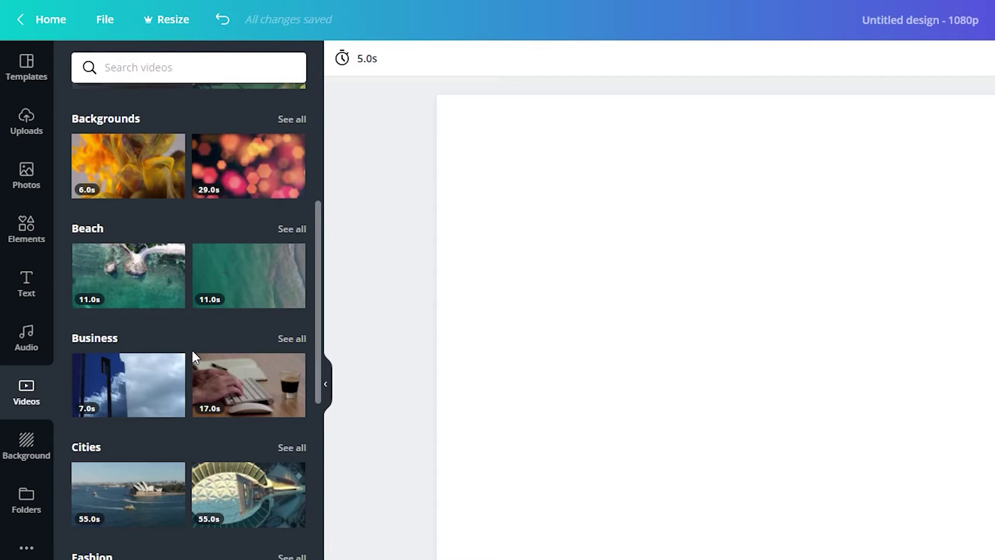
{"action": "scroll", "coordinate": [191, 348], "scroll_direction": "down", "scroll_amount": 5}
{"action": "left_click", "coordinate": [168, 71]}
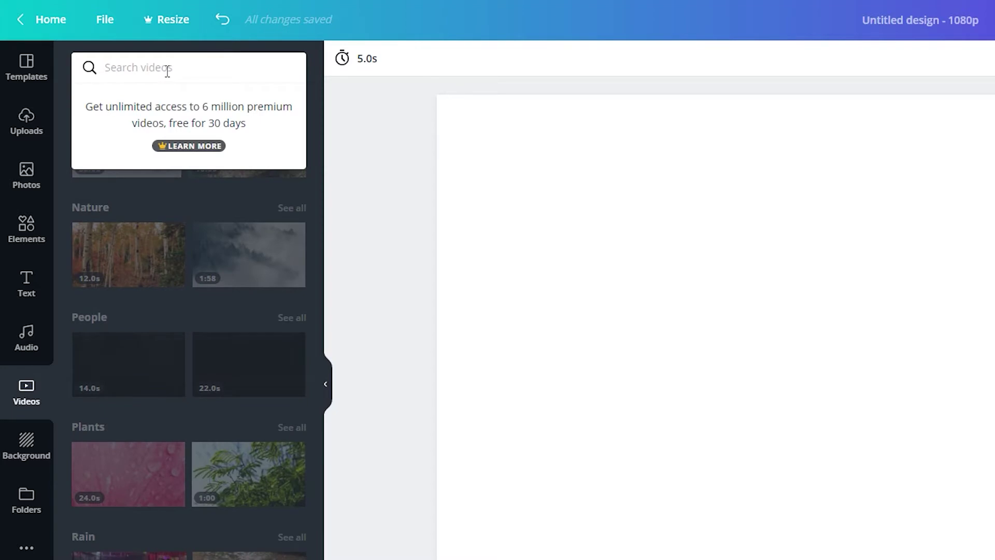
{"action": "type", "text": "car"}
{"action": "key", "text": "Return"}
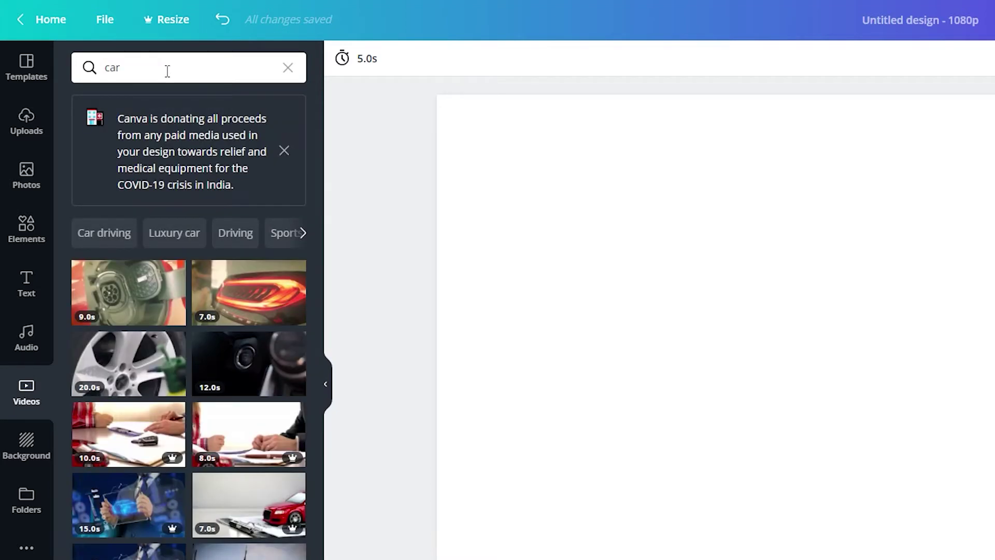
Scroll through the car video results, then open the Background library.
{"action": "scroll", "coordinate": [191, 421], "scroll_direction": "down", "scroll_amount": 3}
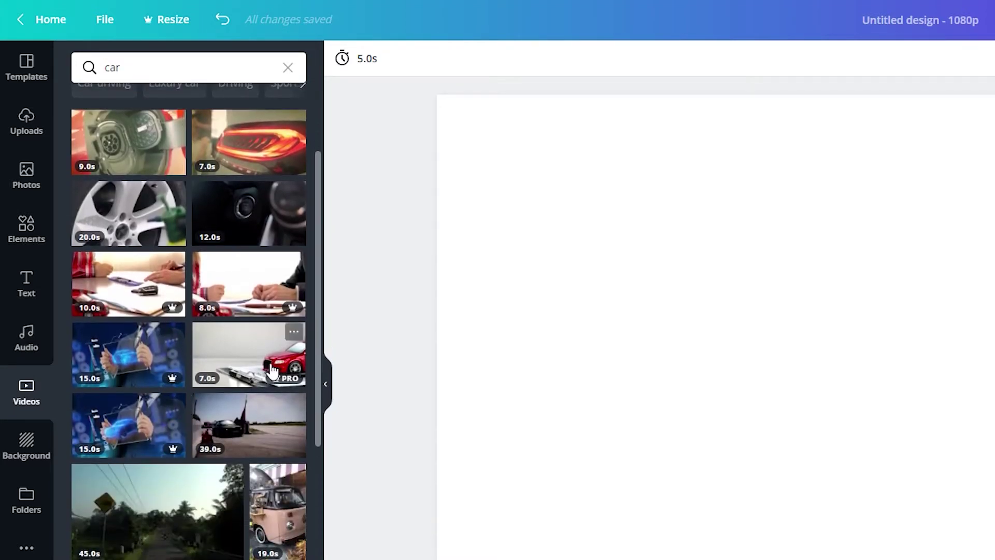
{"action": "scroll", "coordinate": [224, 525], "scroll_direction": "down", "scroll_amount": 4}
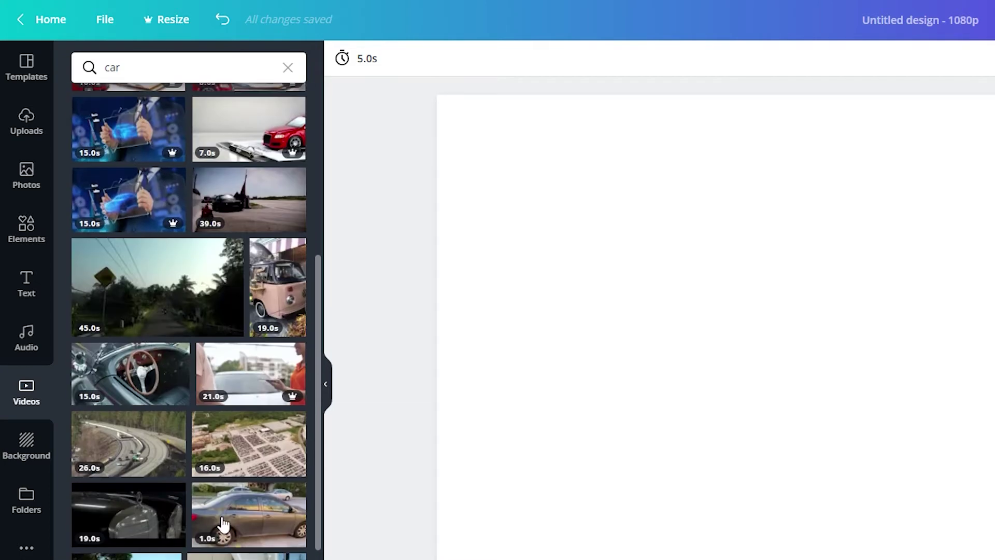
{"action": "scroll", "coordinate": [173, 409], "scroll_direction": "down", "scroll_amount": 8}
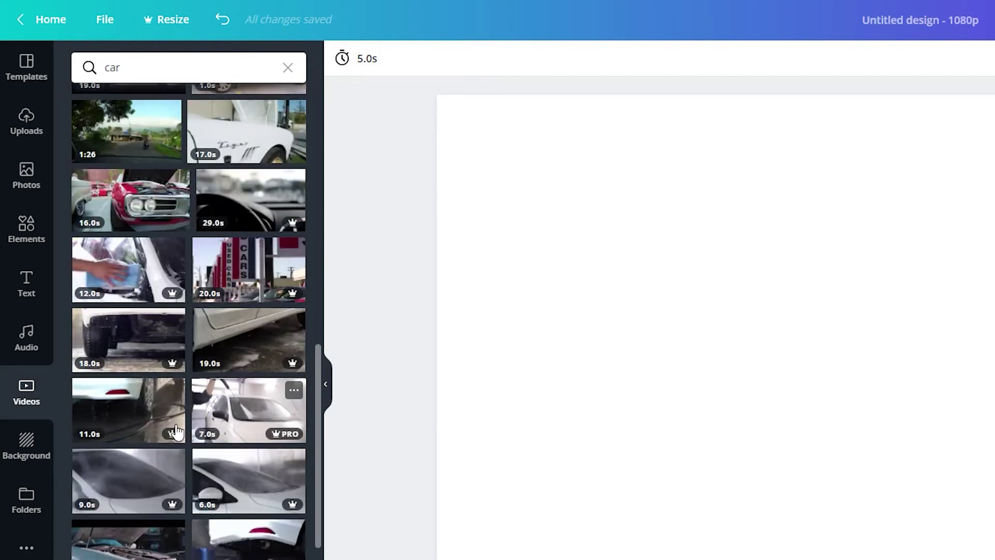
{"action": "scroll", "coordinate": [176, 430], "scroll_direction": "down", "scroll_amount": 2}
{"action": "left_click", "coordinate": [32, 452]}
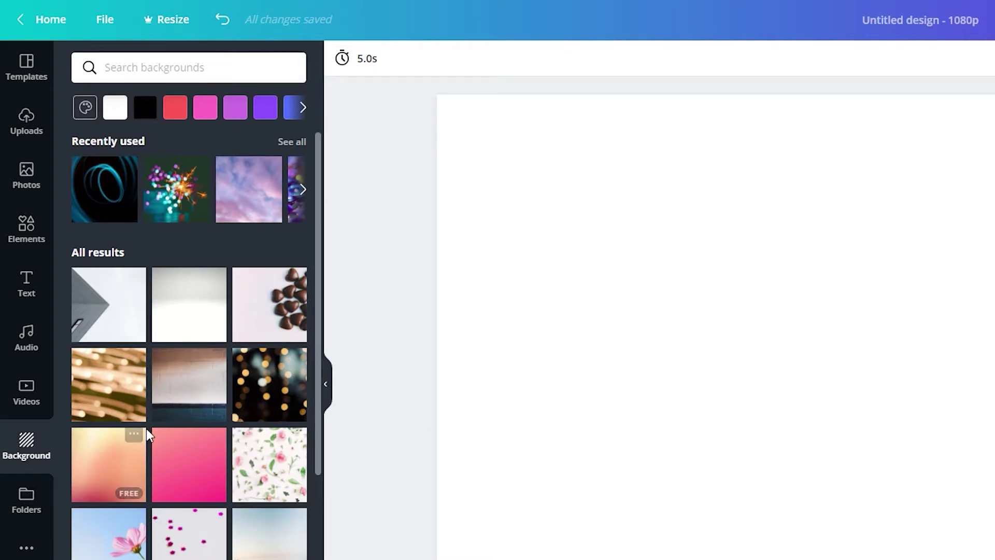
Scroll the Background panel's colour swatches and backgrounds, then return to the video Templates.
{"action": "scroll", "coordinate": [147, 433], "scroll_direction": "down", "scroll_amount": 6}
{"action": "scroll", "coordinate": [153, 487], "scroll_direction": "down", "scroll_amount": 3}
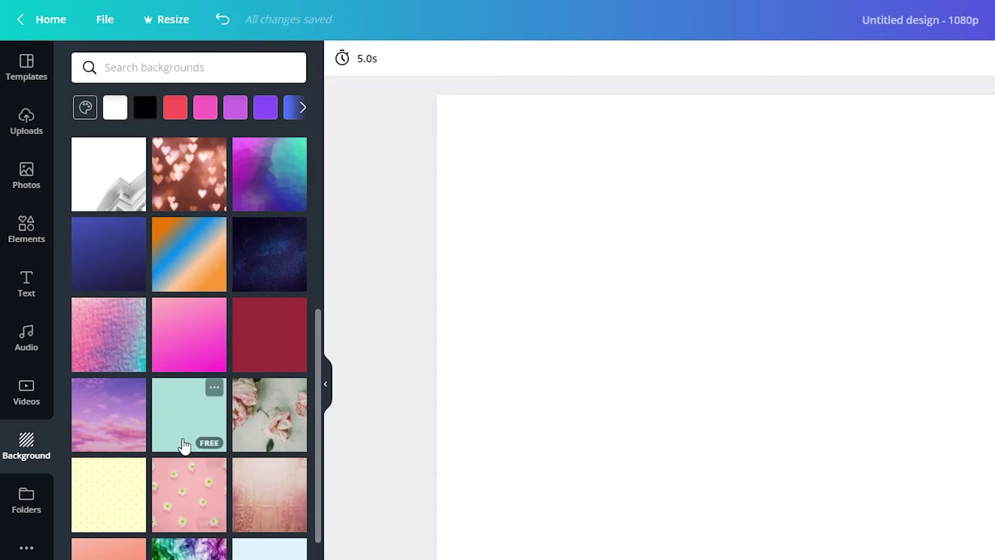
{"action": "scroll", "coordinate": [166, 418], "scroll_direction": "down", "scroll_amount": 4}
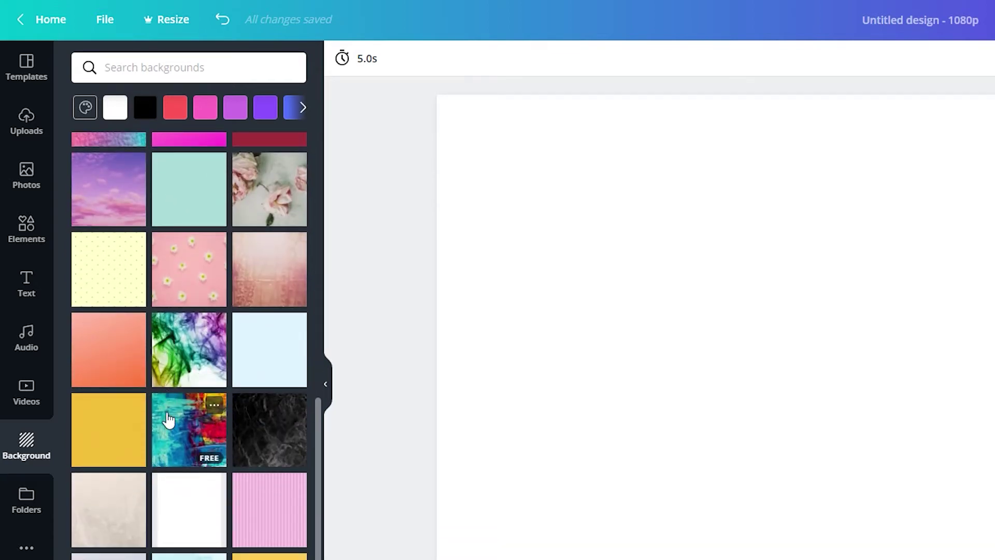
{"action": "scroll", "coordinate": [168, 420], "scroll_direction": "down", "scroll_amount": 3}
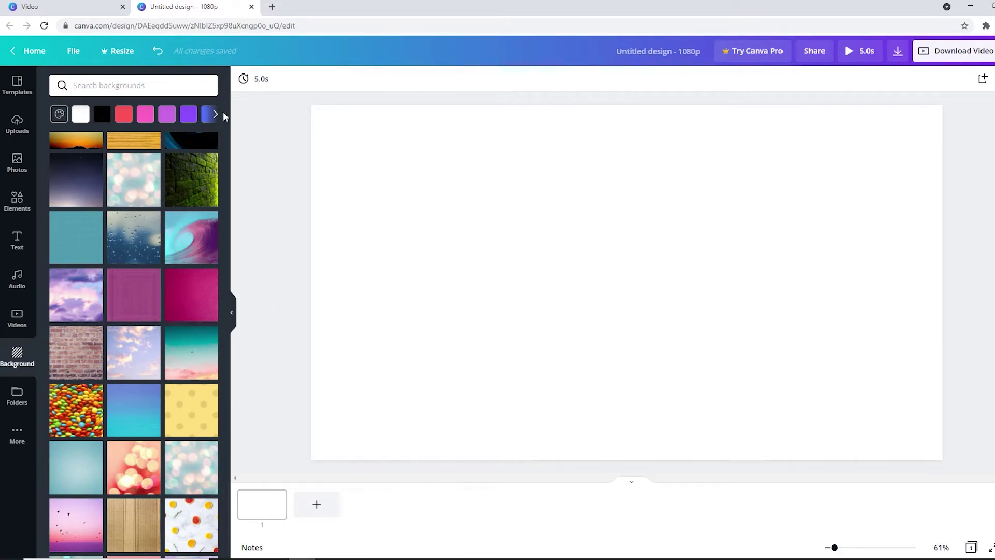
{"action": "left_click", "coordinate": [14, 92]}
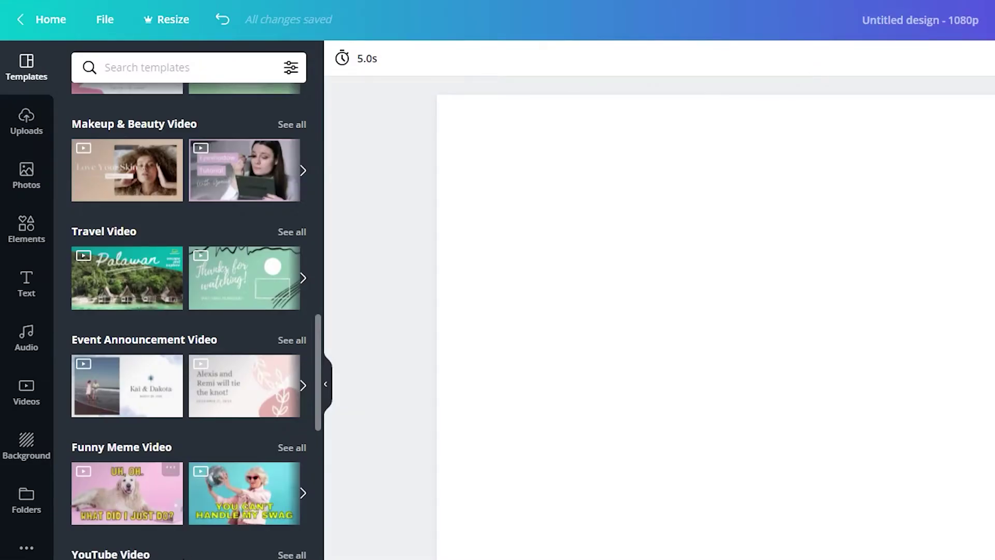
Show all YouTube Video templates and apply 'New content added daily' with its 'WATCH MORE EPISODES' banner.
{"action": "scroll", "coordinate": [99, 389], "scroll_direction": "down", "scroll_amount": 2}
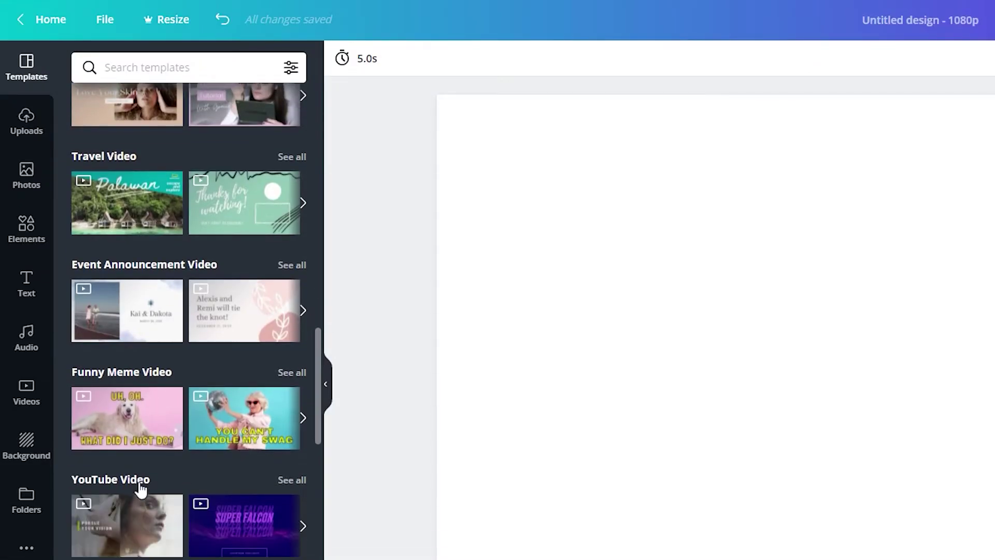
{"action": "scroll", "coordinate": [134, 466], "scroll_direction": "down", "scroll_amount": 2}
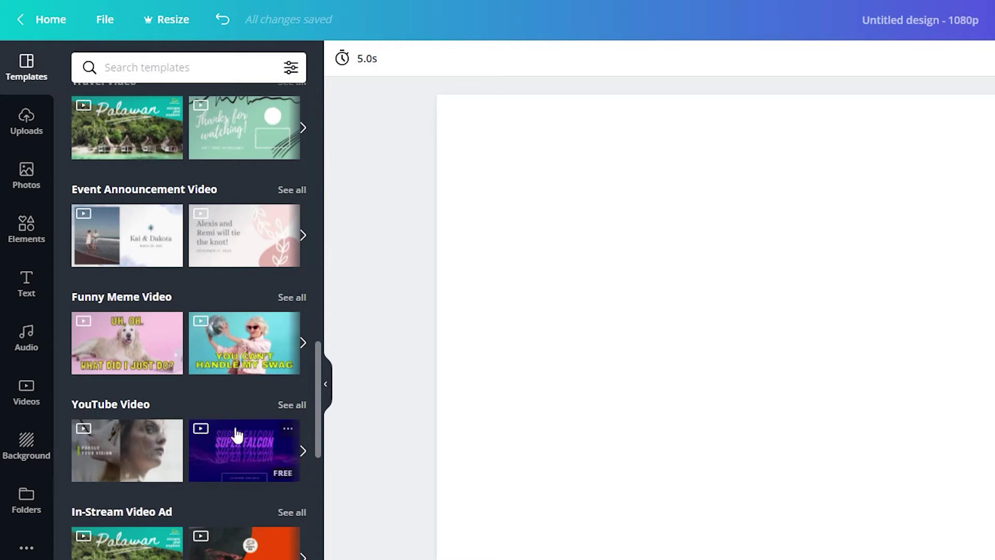
{"action": "left_click", "coordinate": [131, 409]}
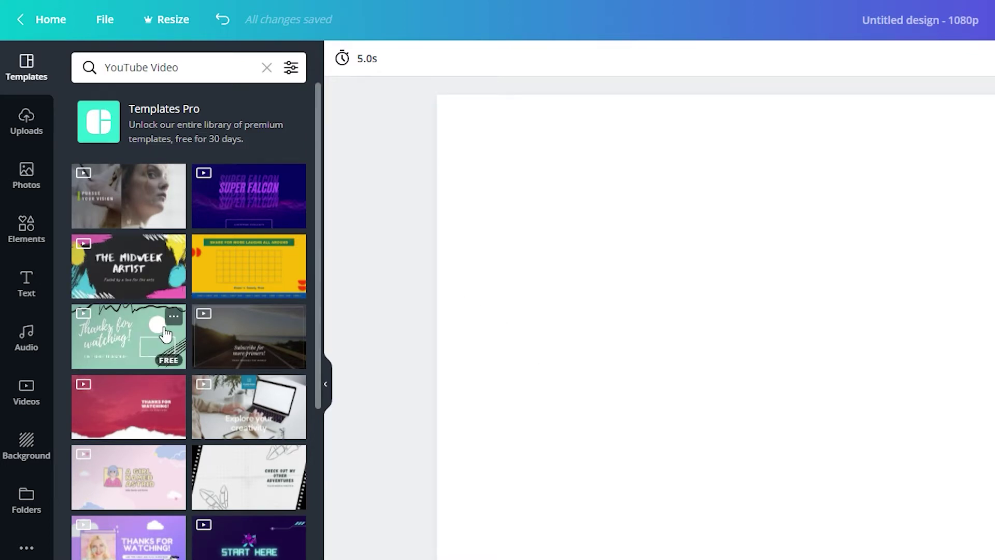
{"action": "scroll", "coordinate": [165, 334], "scroll_direction": "down", "scroll_amount": 6}
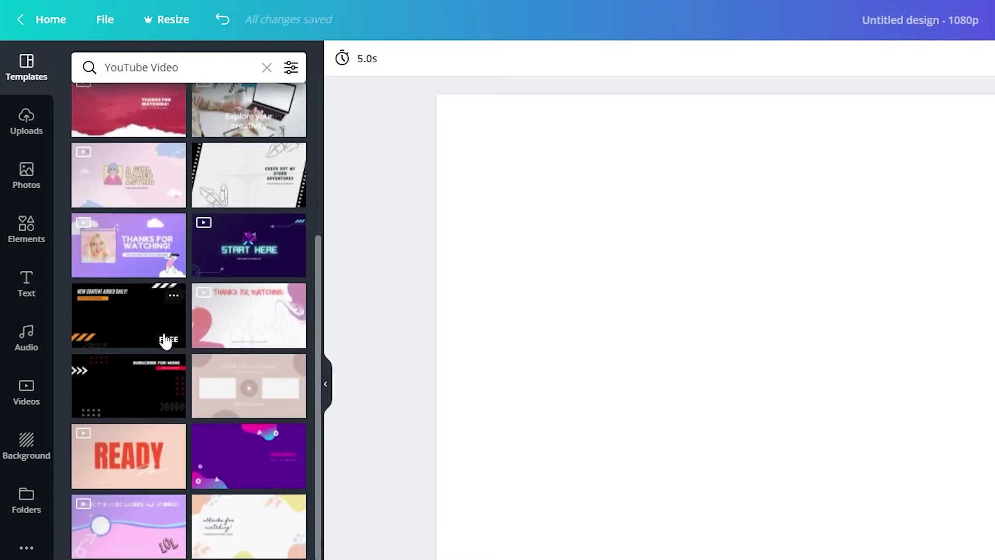
{"action": "scroll", "coordinate": [166, 338], "scroll_direction": "down", "scroll_amount": 3}
{"action": "scroll", "coordinate": [166, 337], "scroll_direction": "up", "scroll_amount": 1}
{"action": "left_click", "coordinate": [133, 258]}
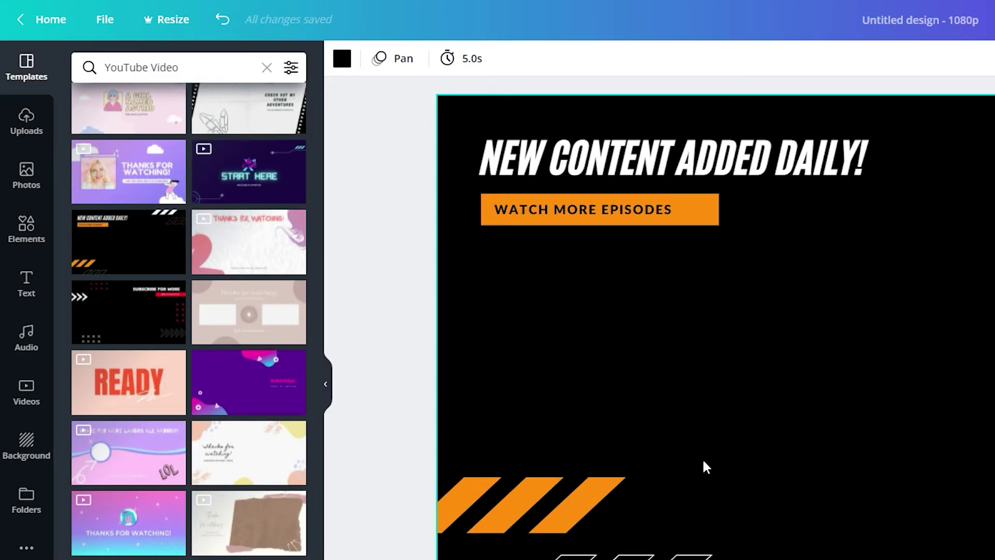
Open the Orange and White Modern Simple Technology YouTube Intro template and apply its red third page.
{"action": "scroll", "coordinate": [146, 415], "scroll_direction": "down", "scroll_amount": 2}
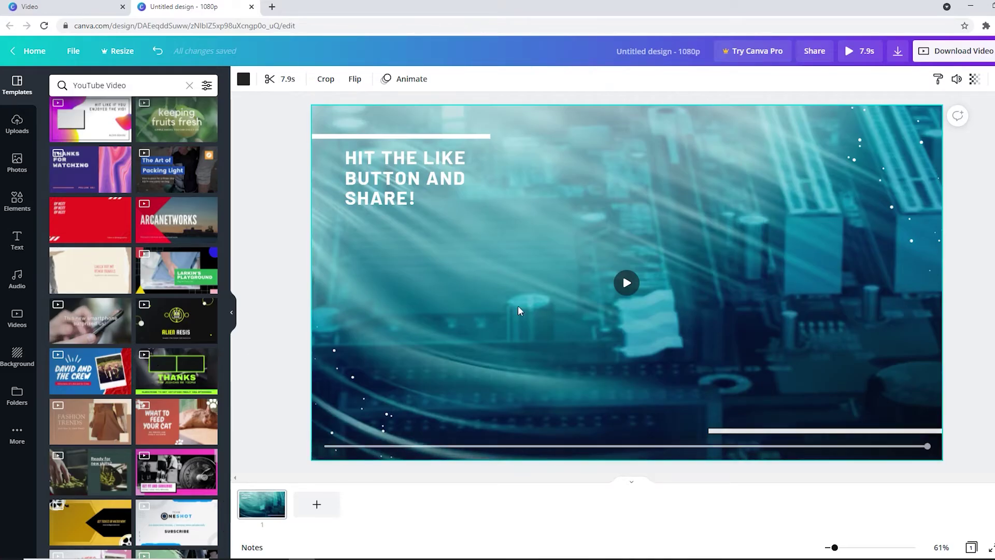
{"action": "left_click", "coordinate": [118, 318]}
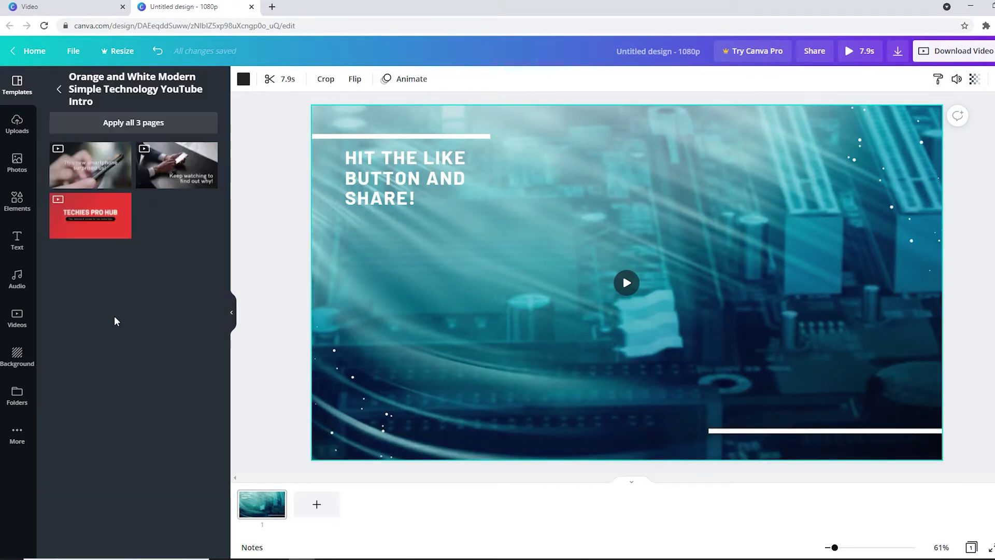
{"action": "left_click", "coordinate": [90, 165]}
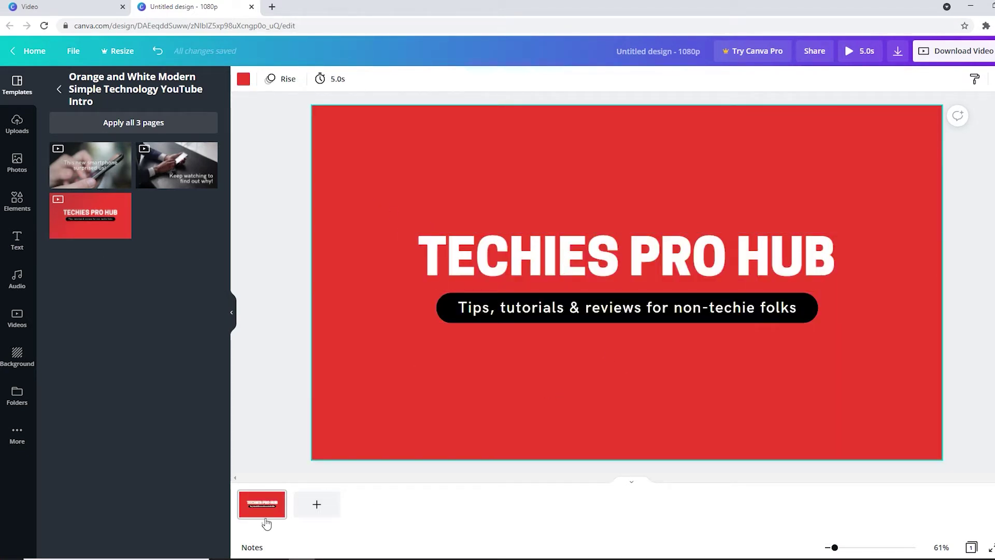
Replace the TECHIES PRO HUB title with 'TIP OF THE EDGE'.
{"action": "left_click", "coordinate": [518, 262]}
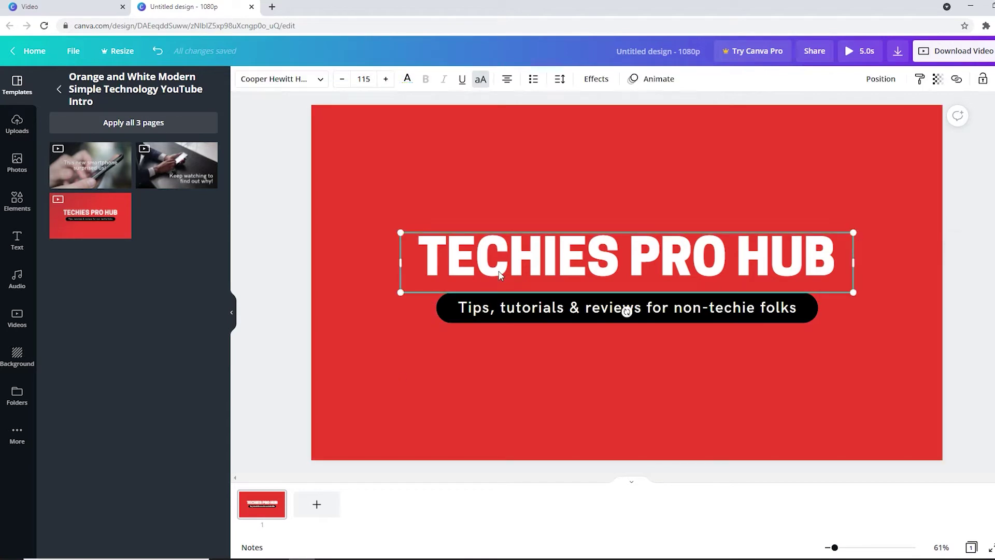
{"action": "double_click", "coordinate": [535, 258]}
{"action": "type", "text": "T"}
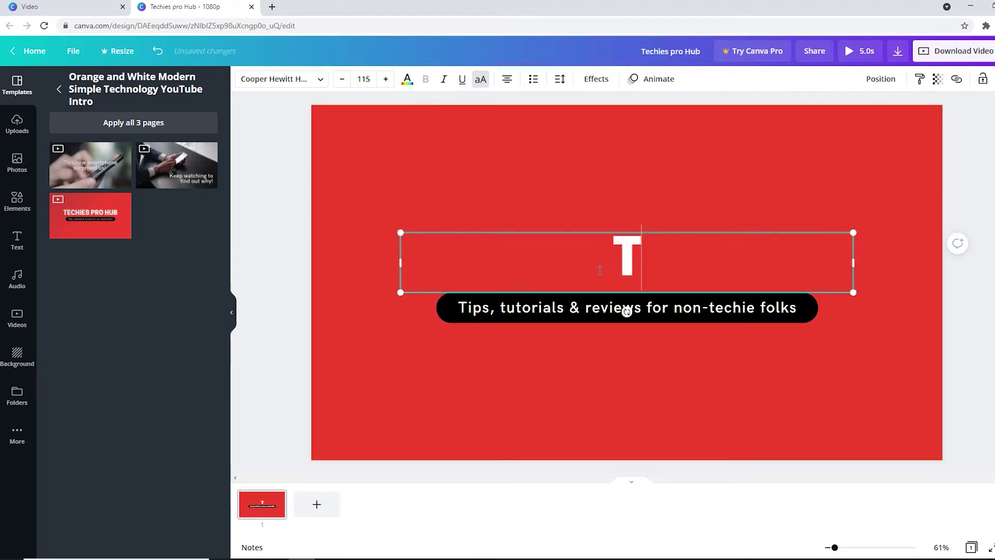
{"action": "type", "text": "IP O"}
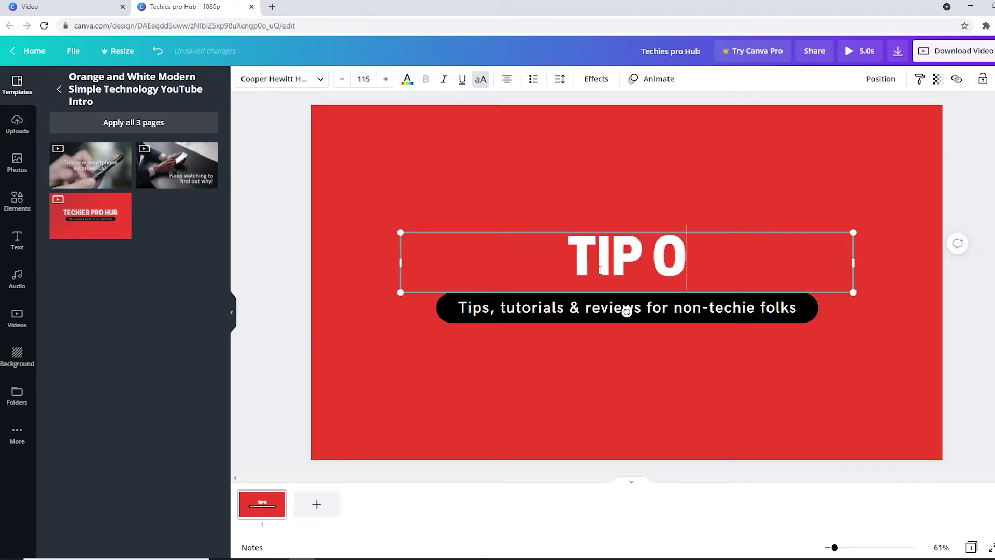
{"action": "type", "text": "F THE "}
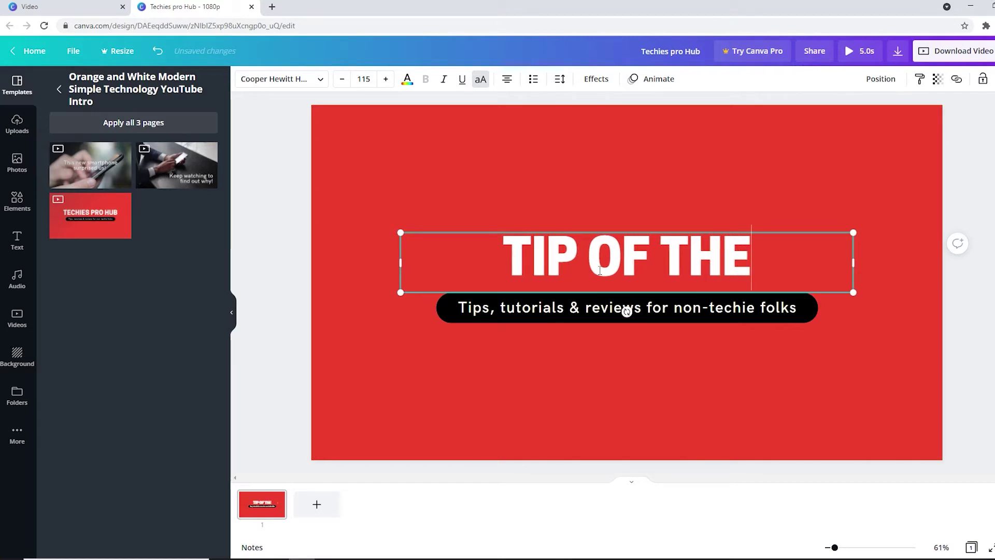
{"action": "type", "text": "EDGE"}
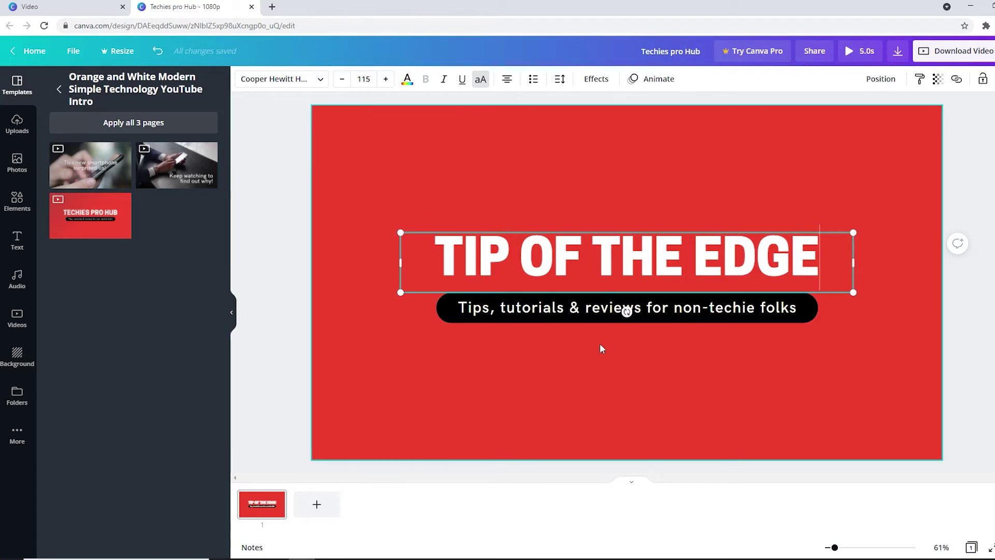
{"action": "left_click", "coordinate": [573, 368]}
Change the subtitle to 'Being at the Edge isn't safe but the view is better'.
{"action": "left_click", "coordinate": [497, 313]}
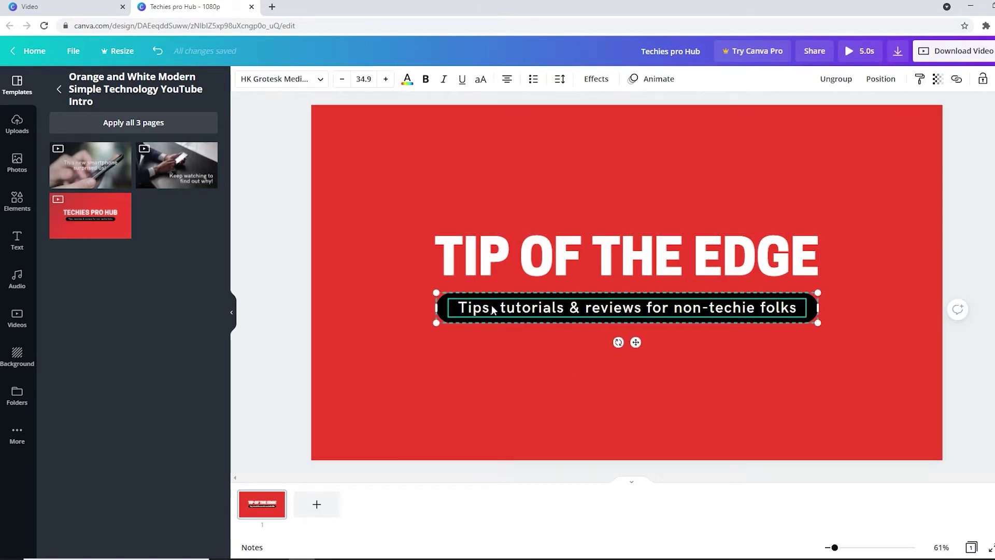
{"action": "left_click", "coordinate": [497, 313]}
{"action": "type", "text": "Bein"}
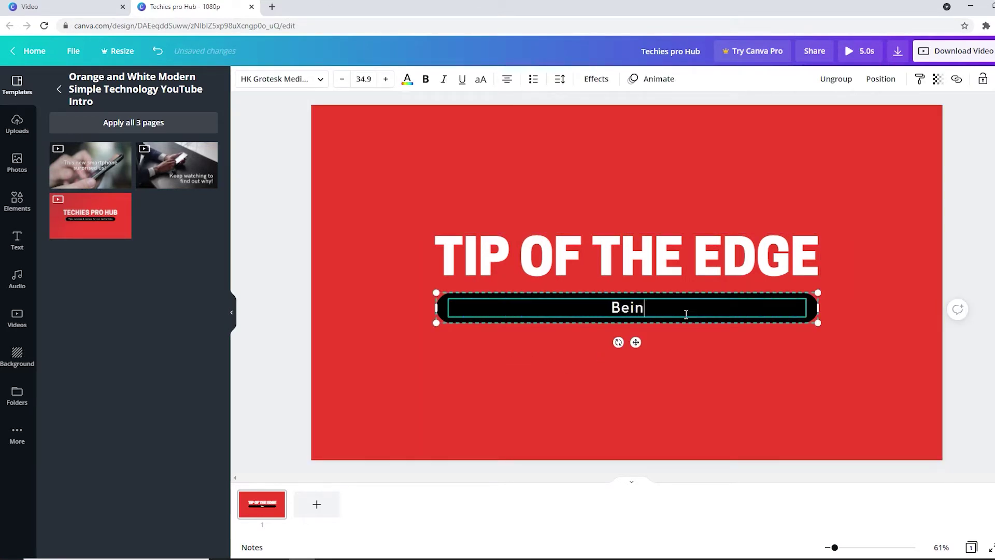
{"action": "type", "text": "g at the Edge "}
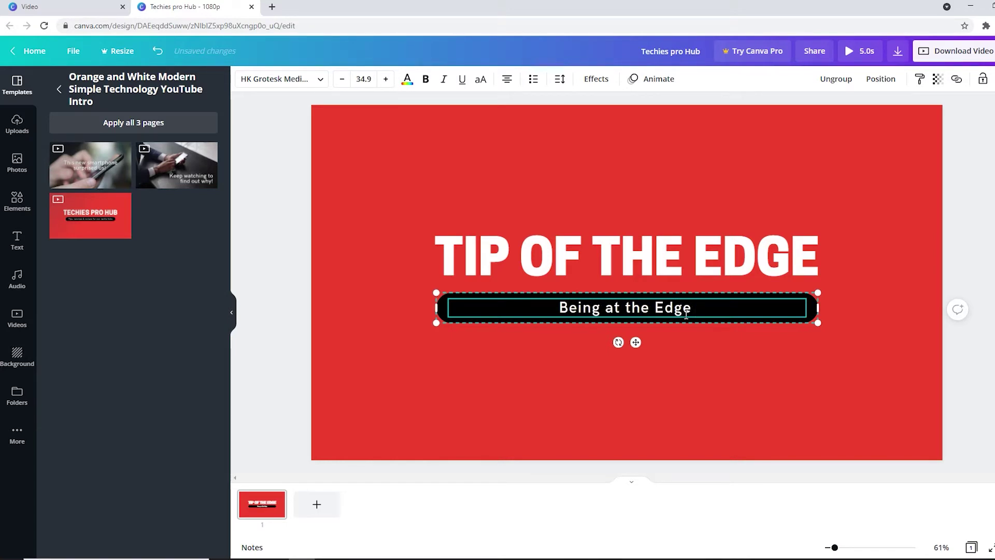
{"action": "type", "text": "isn't"}
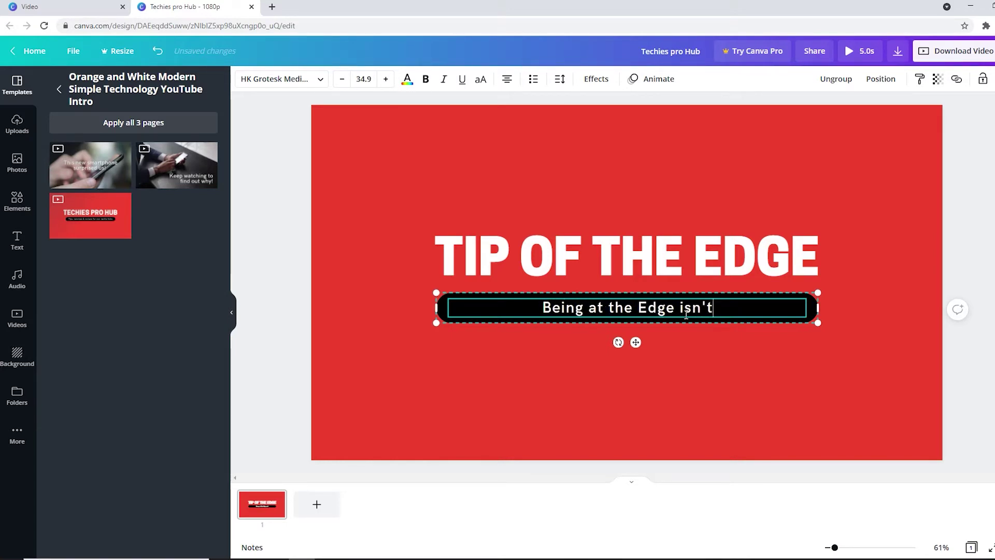
{"action": "type", "text": " safe"}
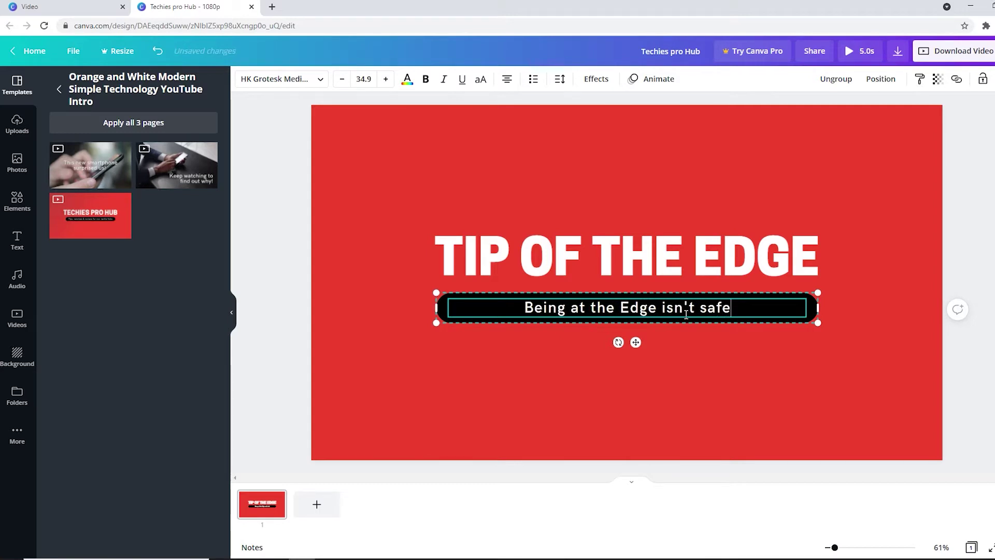
{"action": "type", "text": " but "}
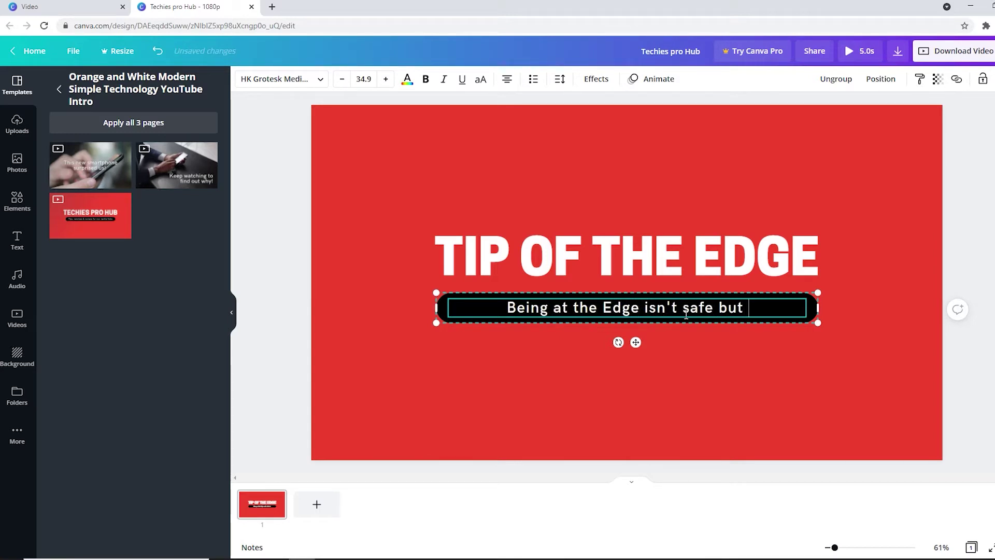
{"action": "type", "text": "the view"}
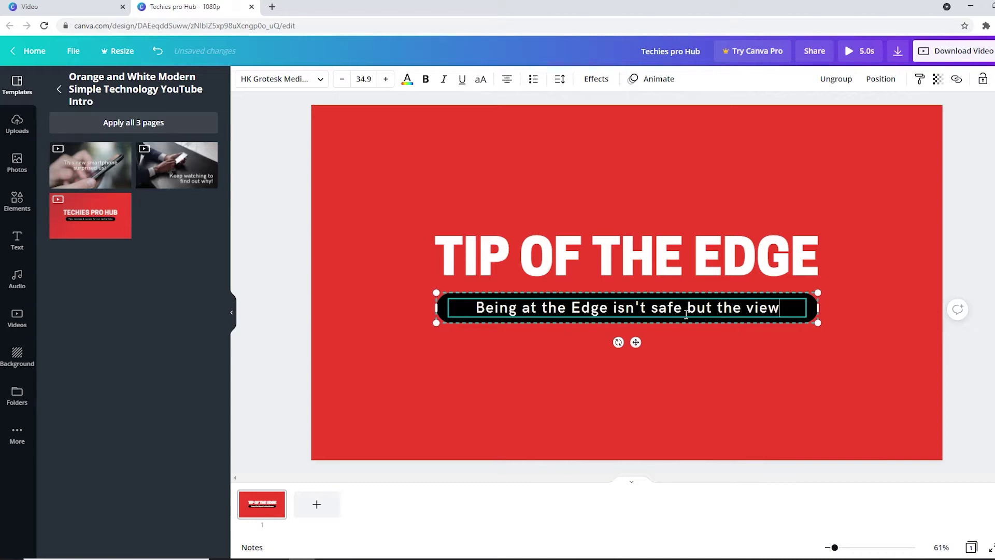
{"action": "type", "text": " is be"}
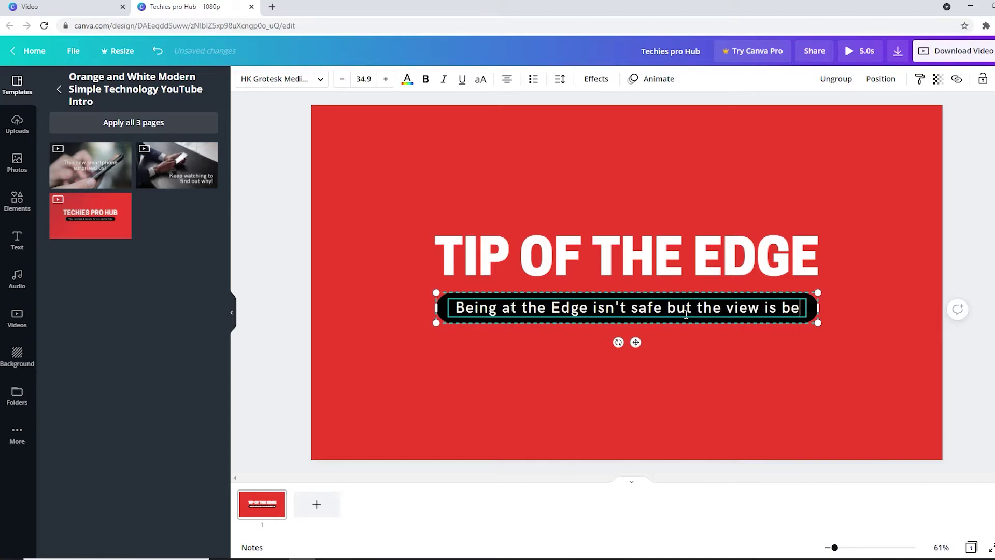
{"action": "type", "text": "tter"}
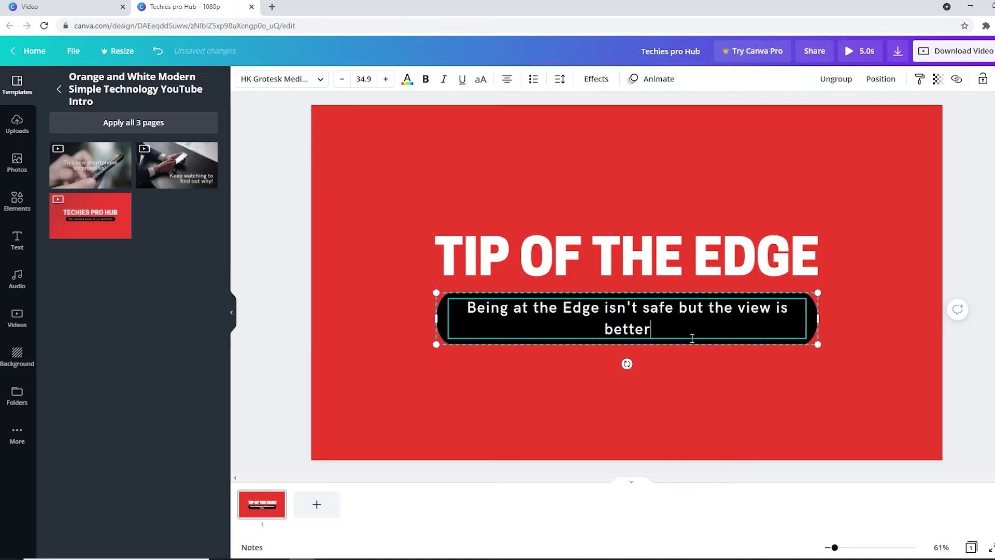
Adjust the subtitle's font size with the −/+ buttons so it fits on one line.
{"action": "left_click_drag", "start_coordinate": [692, 338], "coordinate": [469, 315]}
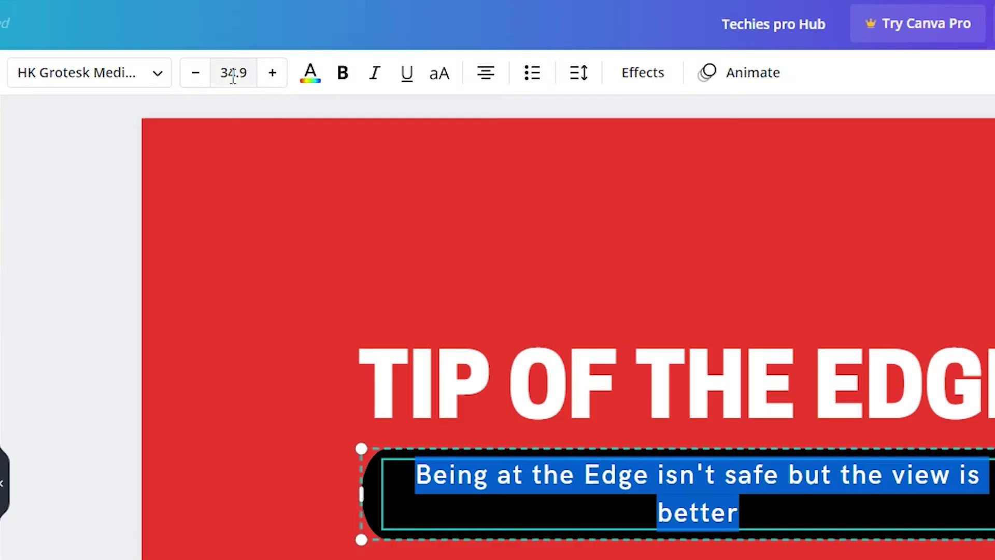
{"action": "left_click", "coordinate": [343, 81]}
{"action": "left_click", "coordinate": [196, 73]}
{"action": "left_click", "coordinate": [197, 73]}
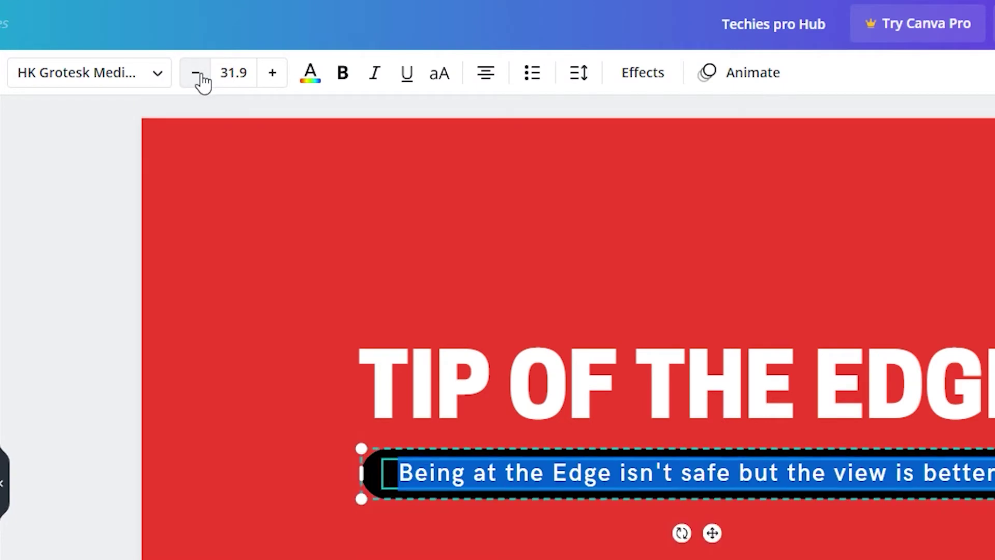
{"action": "left_click", "coordinate": [197, 74]}
{"action": "left_click", "coordinate": [197, 75]}
{"action": "left_click", "coordinate": [198, 74]}
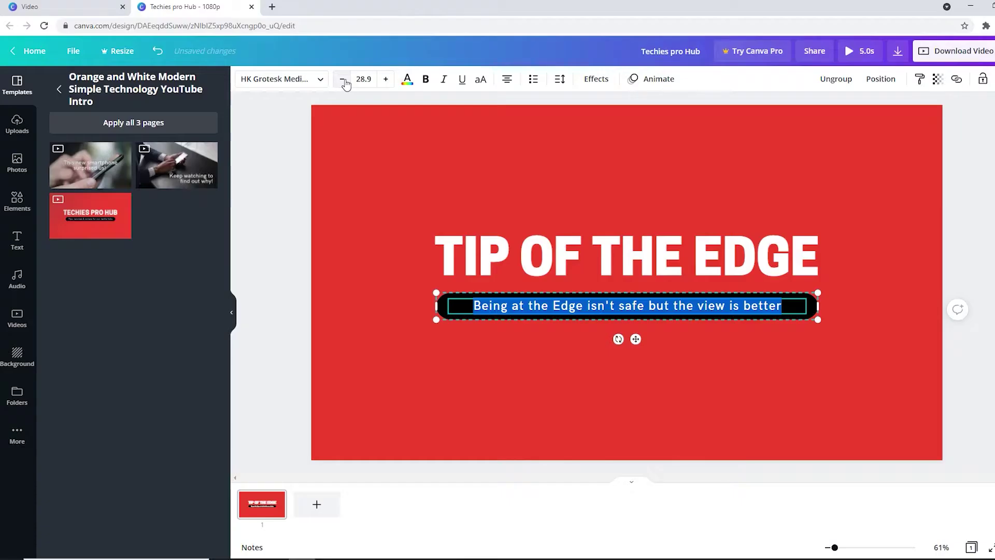
{"action": "left_click", "coordinate": [385, 79]}
{"action": "left_click", "coordinate": [386, 79]}
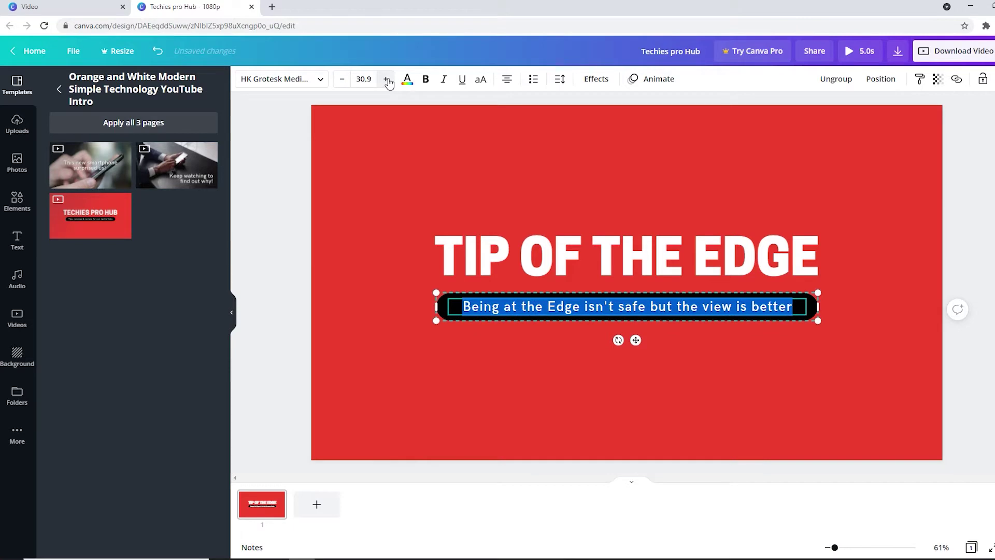
{"action": "left_click", "coordinate": [385, 79]}
{"action": "left_click", "coordinate": [963, 365]}
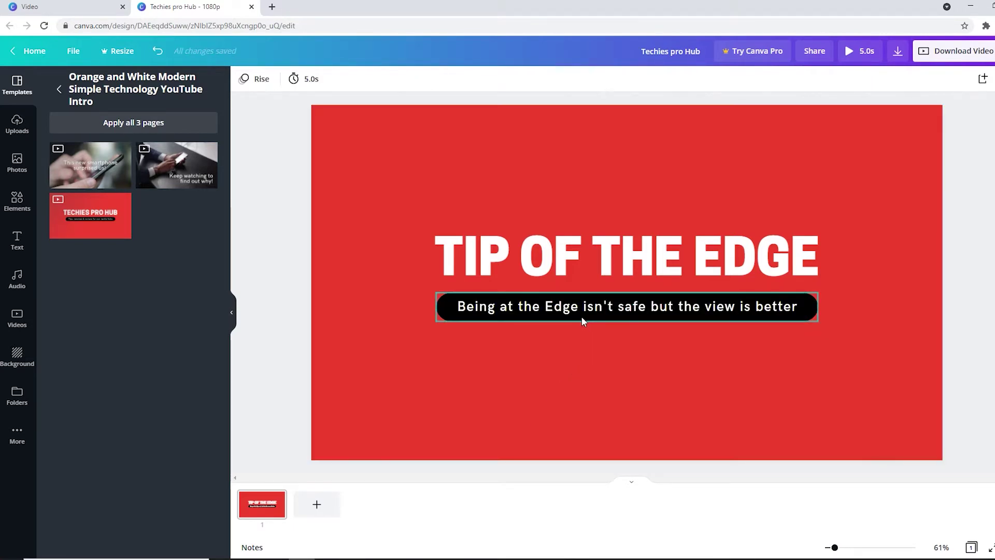
{"action": "left_click", "coordinate": [567, 314]}
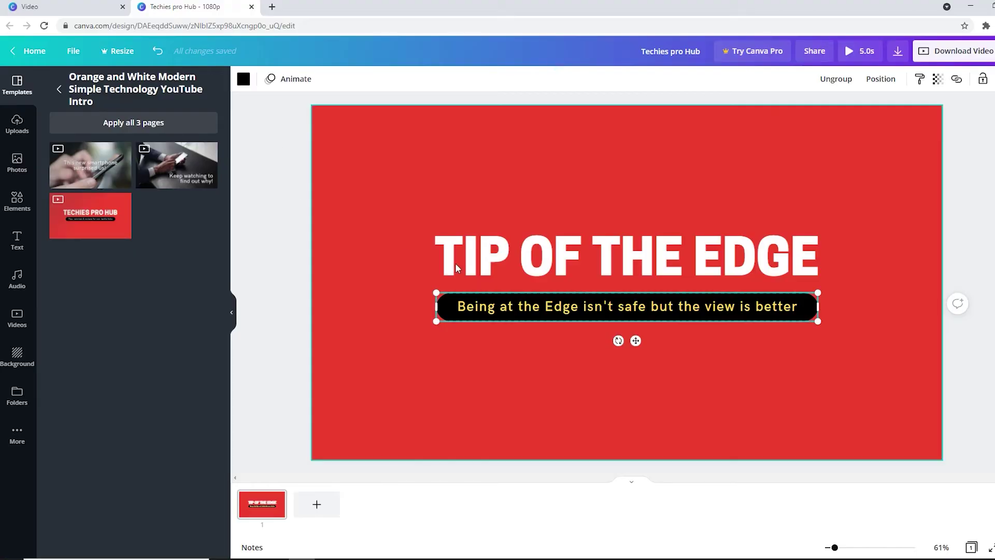
Try a white subtitle pill, undo back to black, then add the smartphone template page.
{"action": "left_click", "coordinate": [409, 359]}
{"action": "left_click", "coordinate": [448, 318]}
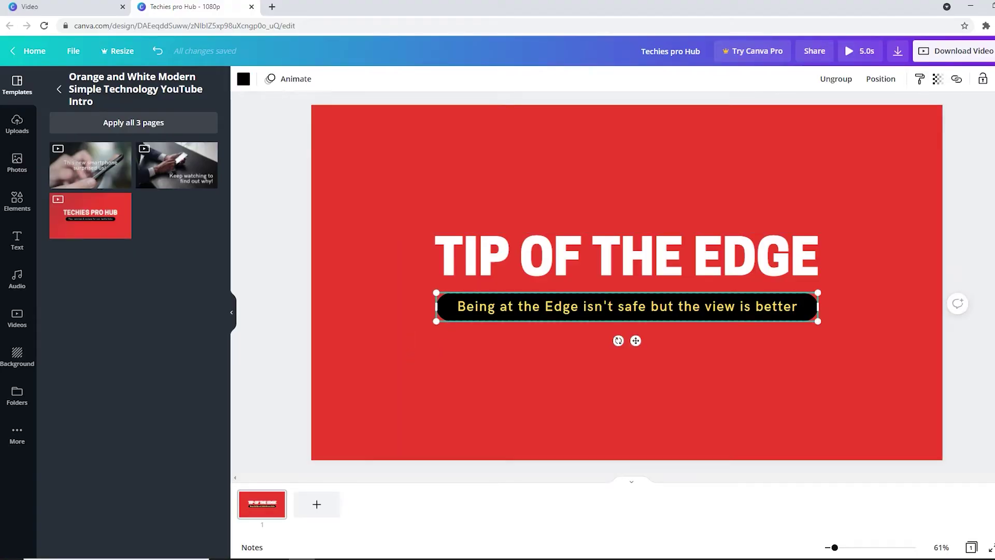
{"action": "left_click", "coordinate": [245, 80]}
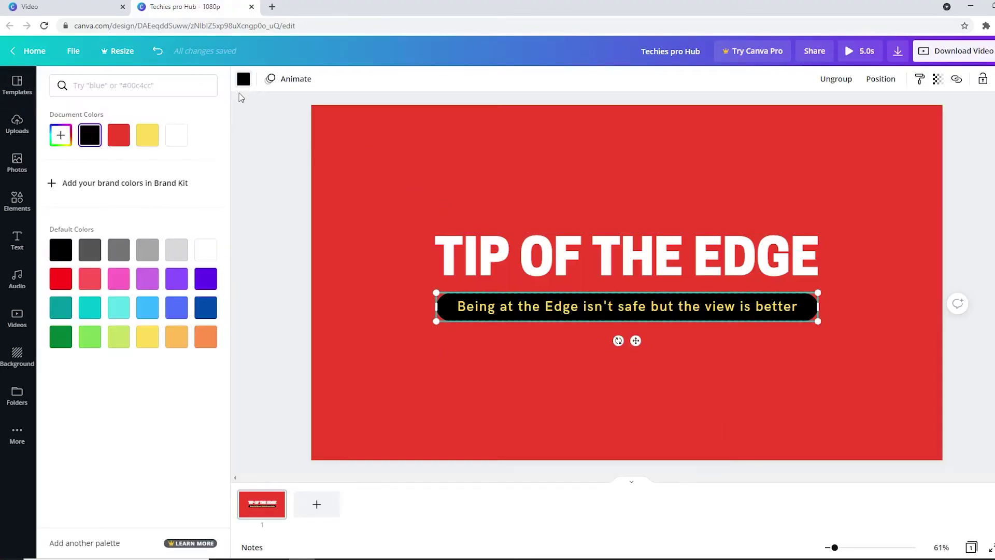
{"action": "left_click", "coordinate": [207, 251]}
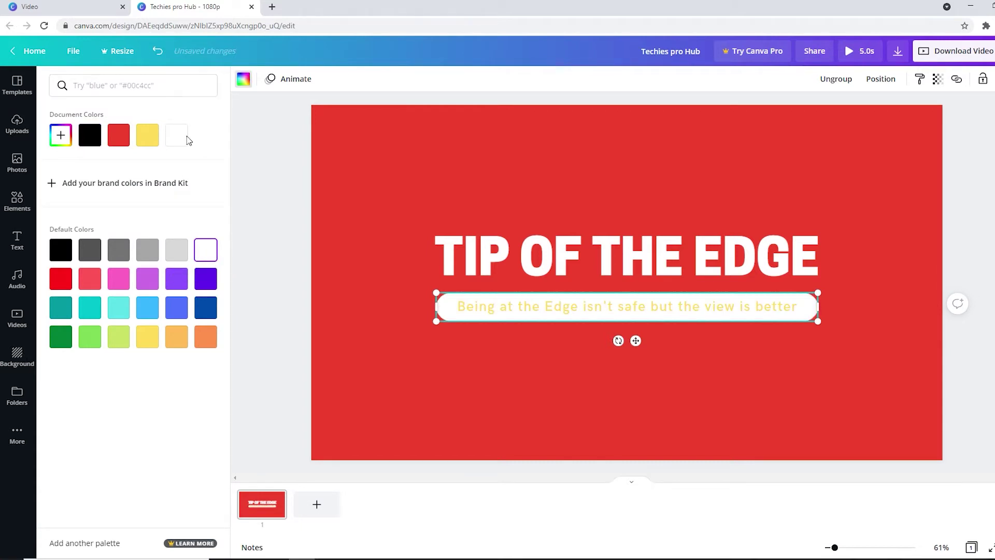
{"action": "left_click", "coordinate": [158, 51]}
{"action": "left_click", "coordinate": [256, 244]}
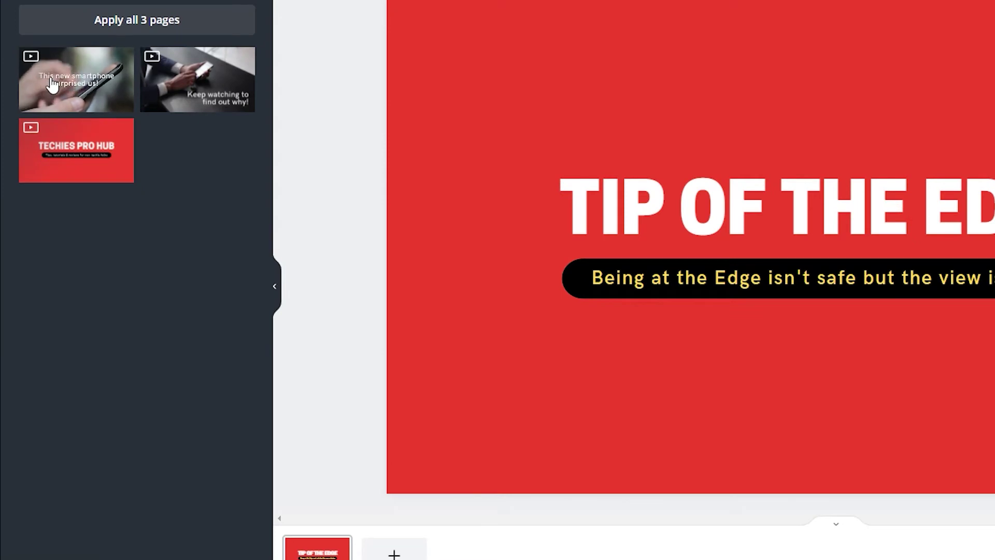
{"action": "left_click_drag", "start_coordinate": [52, 84], "coordinate": [384, 558]}
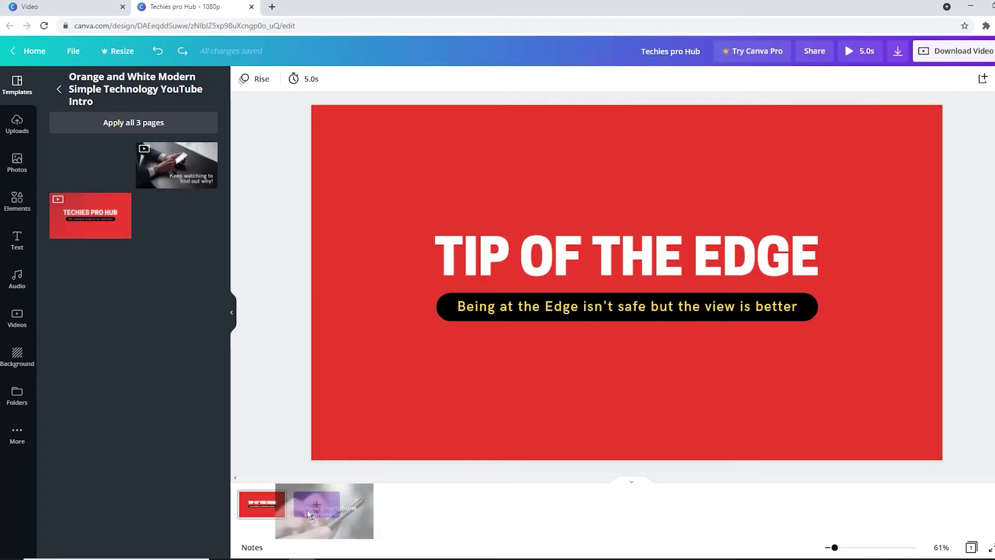
Add the smartphone page as page 2 and change its headline to 'Video Editing Tips'.
{"action": "left_click_drag", "start_coordinate": [308, 514], "coordinate": [311, 512]}
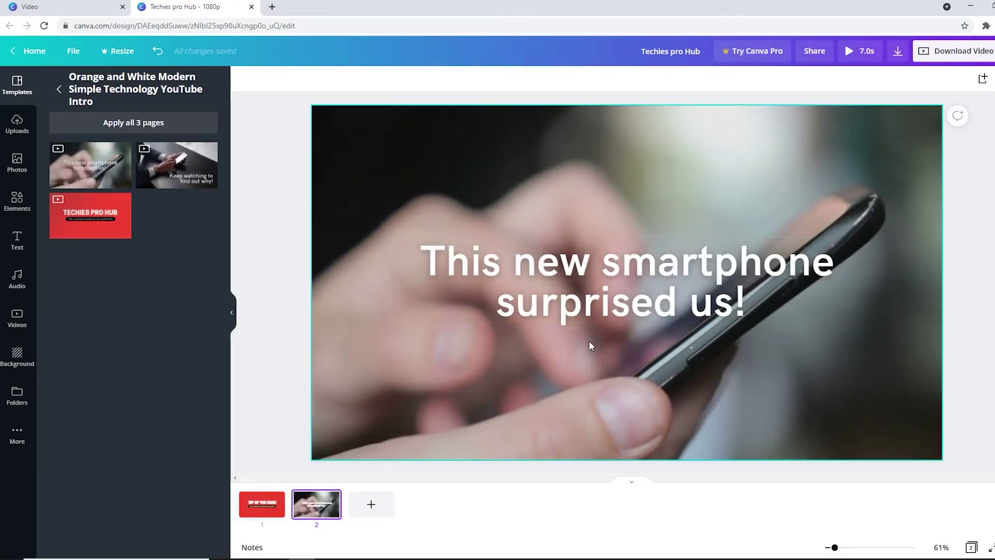
{"action": "double_click", "coordinate": [585, 309]}
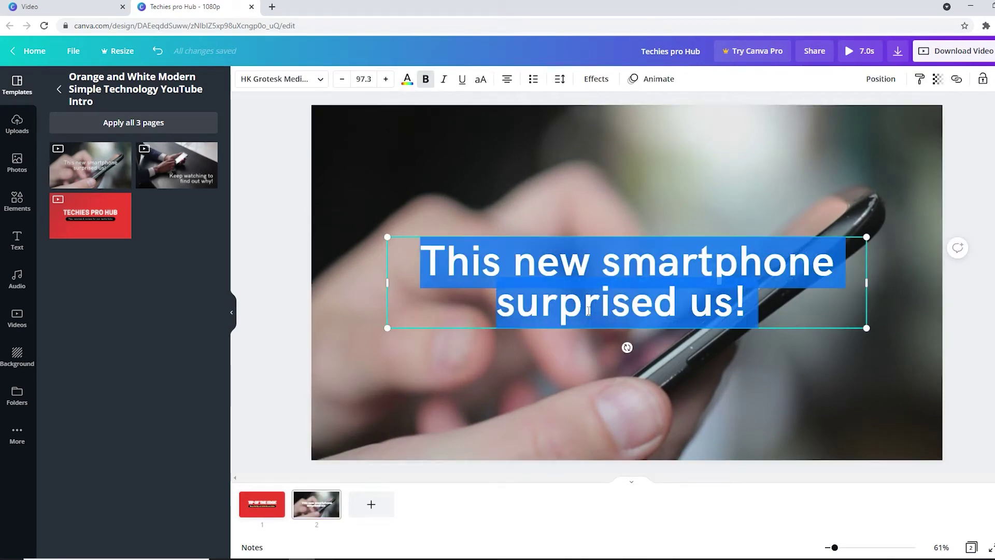
{"action": "type", "text": "Video"}
{"action": "type", "text": " E"}
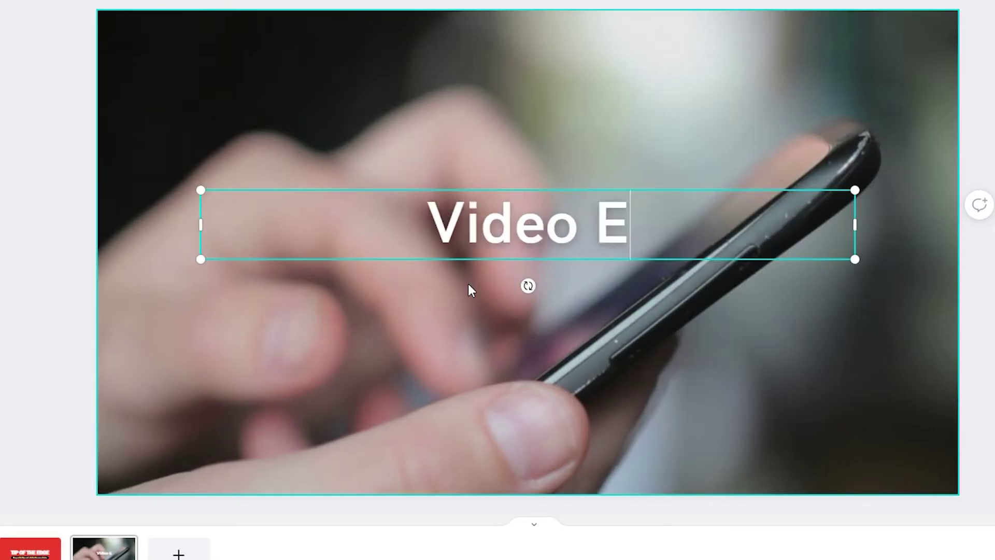
{"action": "type", "text": "diting Tips"}
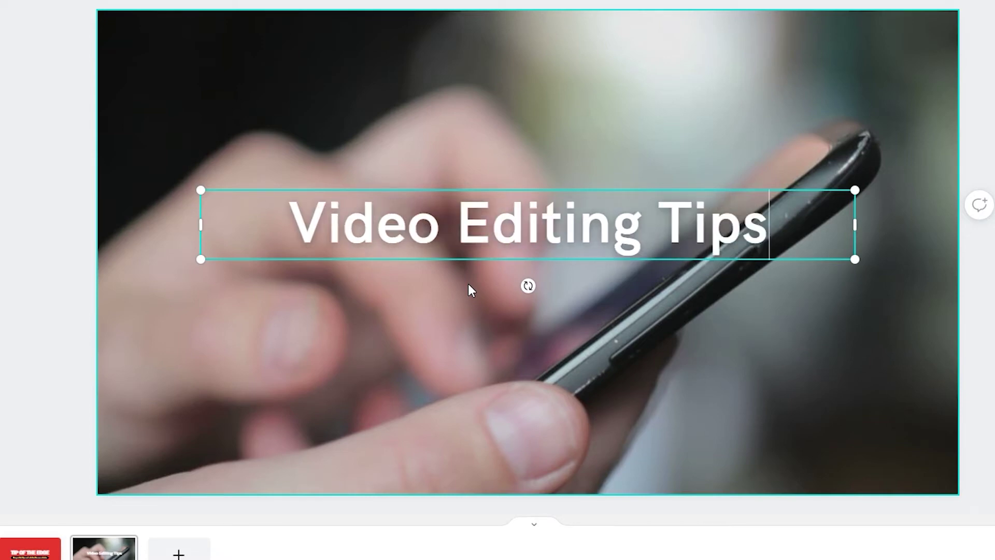
Put a purple tunnel video behind page 2 and a camera clip behind page 1.
{"action": "key", "text": "Escape"}
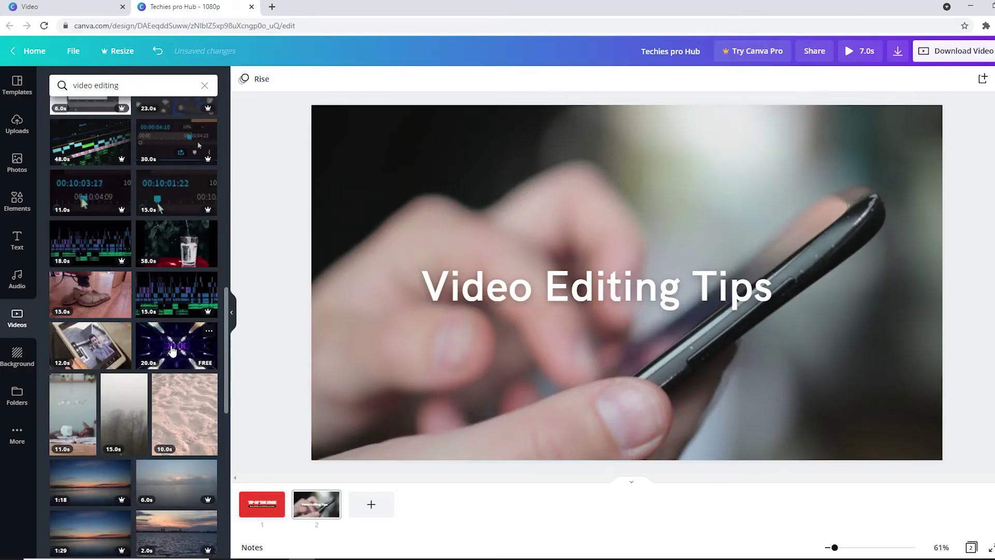
{"action": "left_click_drag", "start_coordinate": [173, 350], "coordinate": [319, 138]}
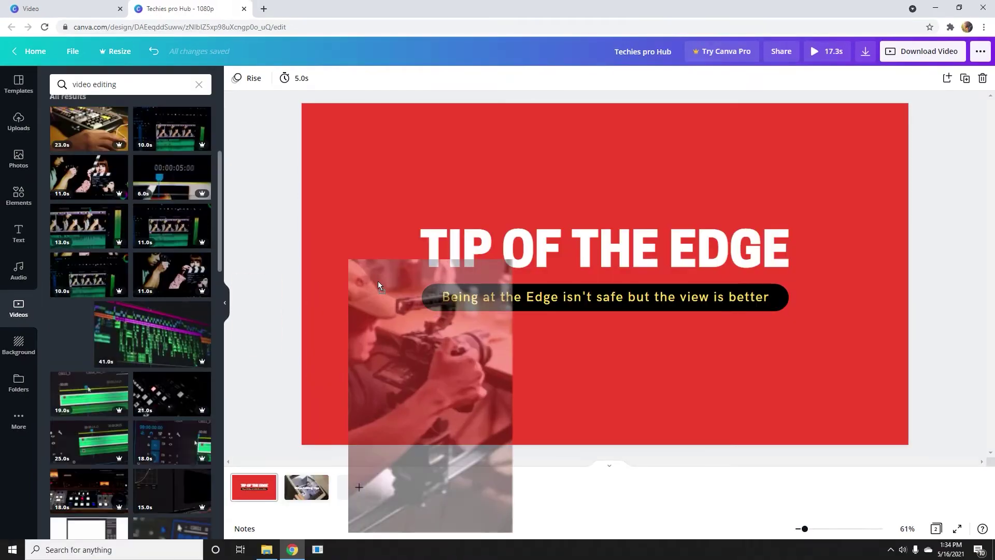
{"action": "left_click_drag", "start_coordinate": [377, 281], "coordinate": [314, 193]}
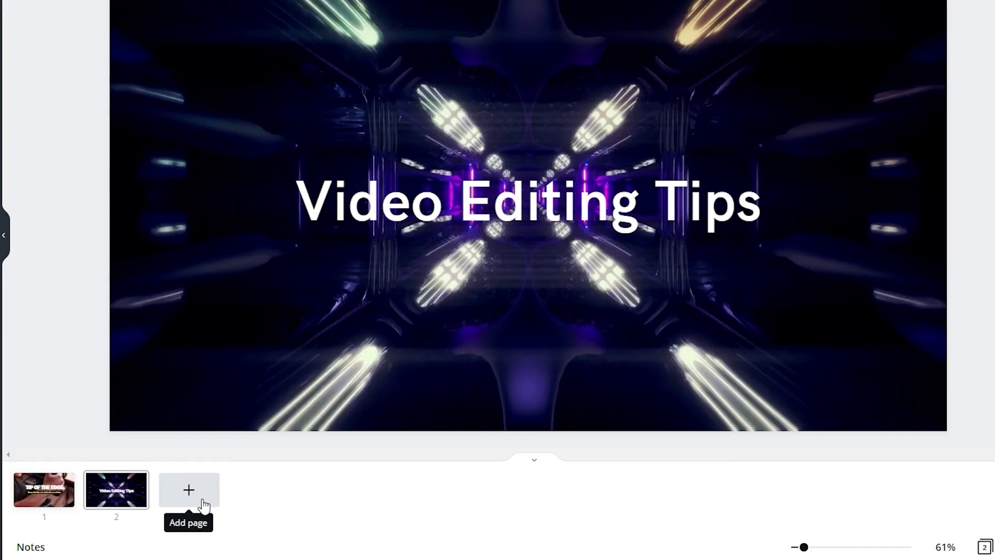
Add a blank third page and search stock photos for 'video'.
{"action": "left_click", "coordinate": [202, 505]}
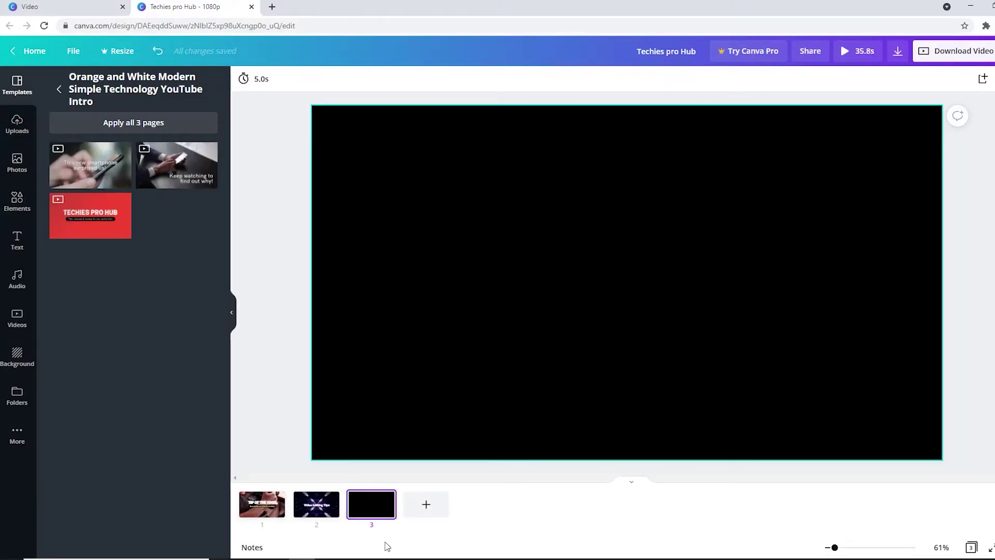
{"action": "left_click", "coordinate": [9, 133]}
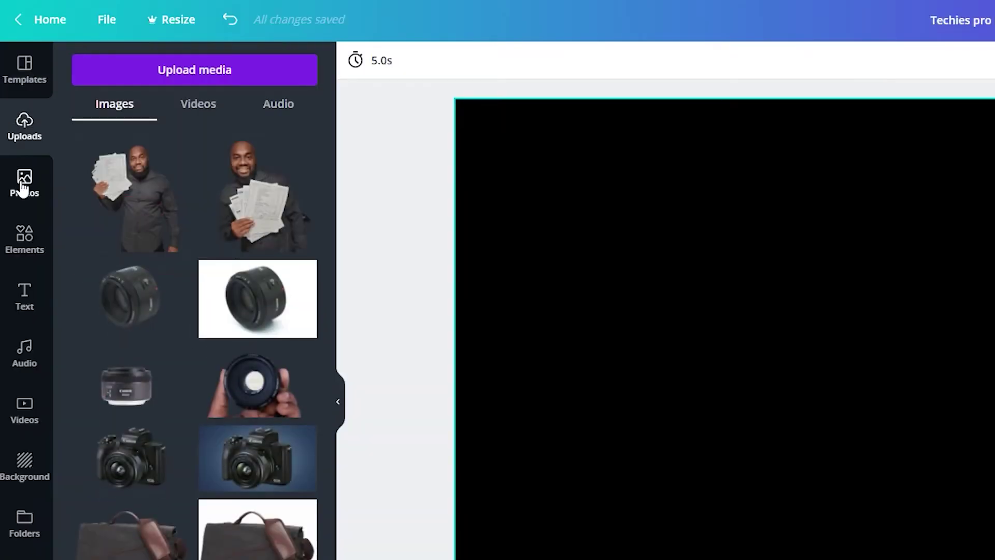
{"action": "left_click", "coordinate": [16, 164]}
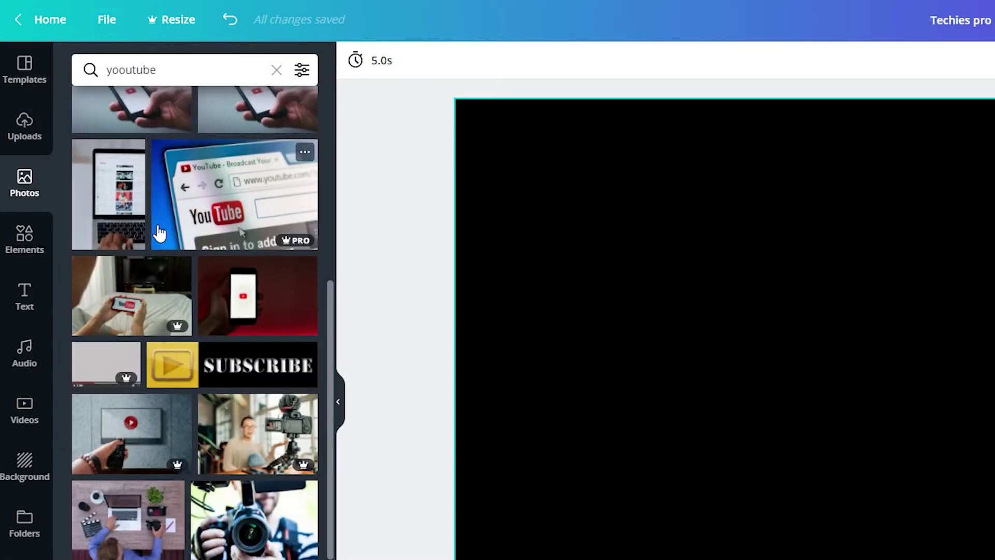
{"action": "left_click", "coordinate": [276, 69]}
{"action": "type", "text": "video"}
{"action": "key", "text": "Return"}
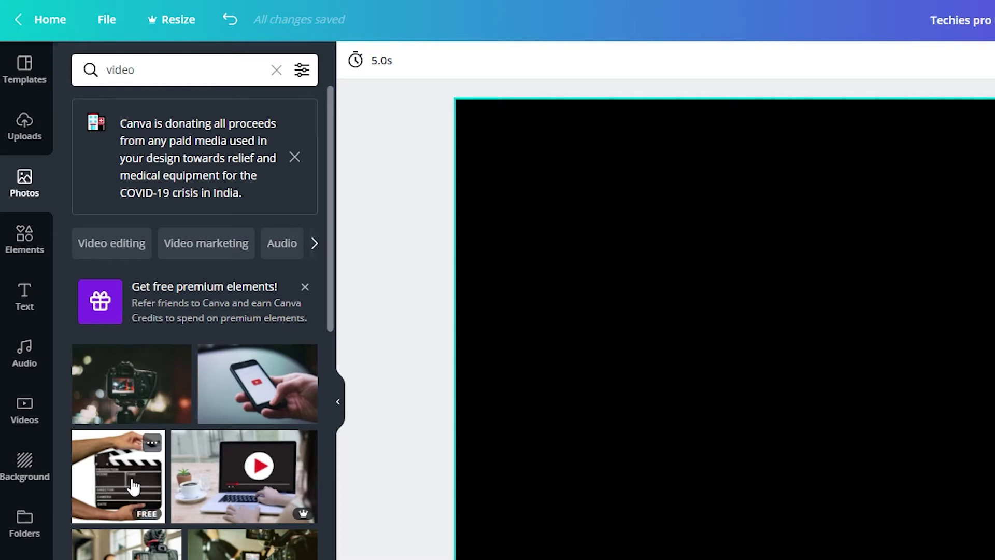
Try a clapperboard photo on page 3, then swap in the template's phone video page.
{"action": "left_click_drag", "start_coordinate": [132, 445], "coordinate": [404, 376]}
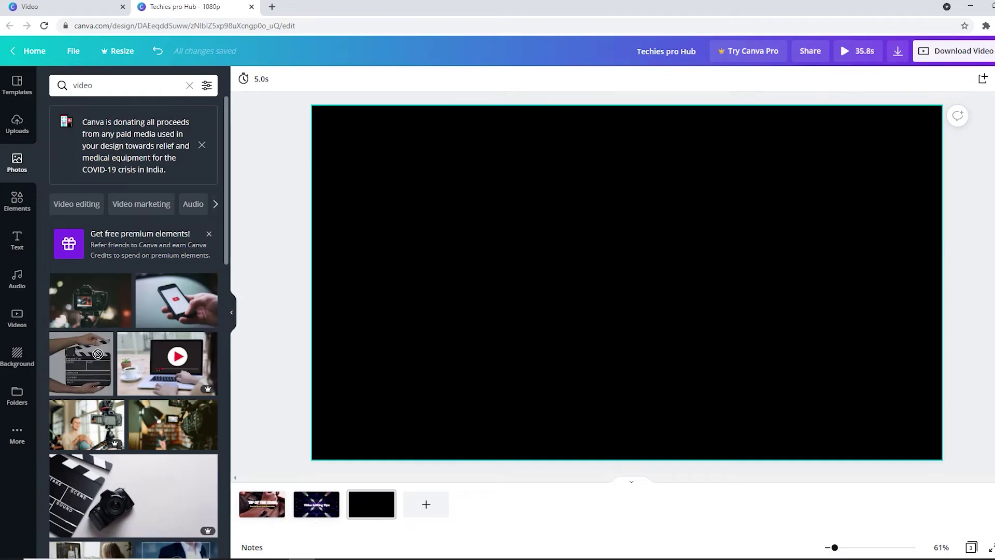
{"action": "left_click_drag", "start_coordinate": [109, 500], "coordinate": [520, 528]}
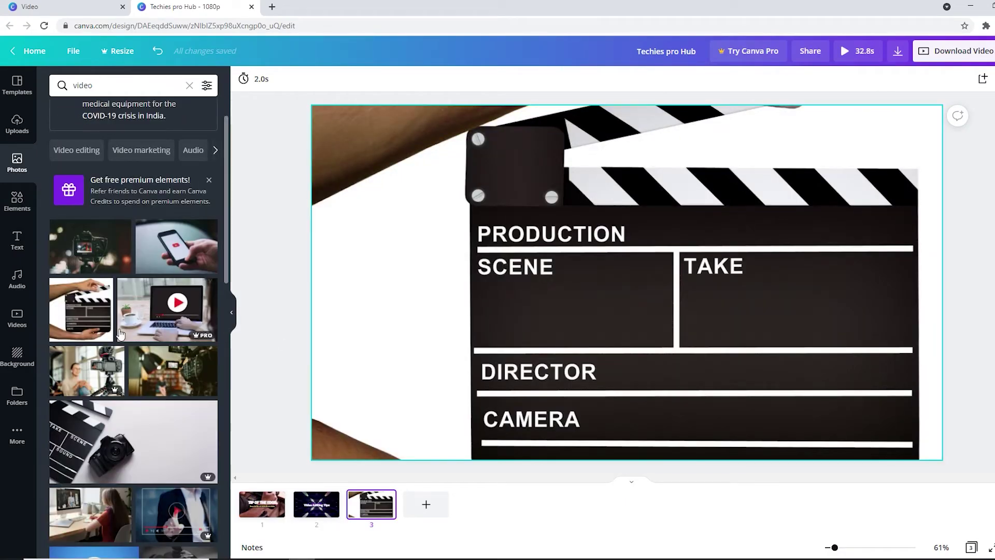
{"action": "left_click", "coordinate": [17, 84]}
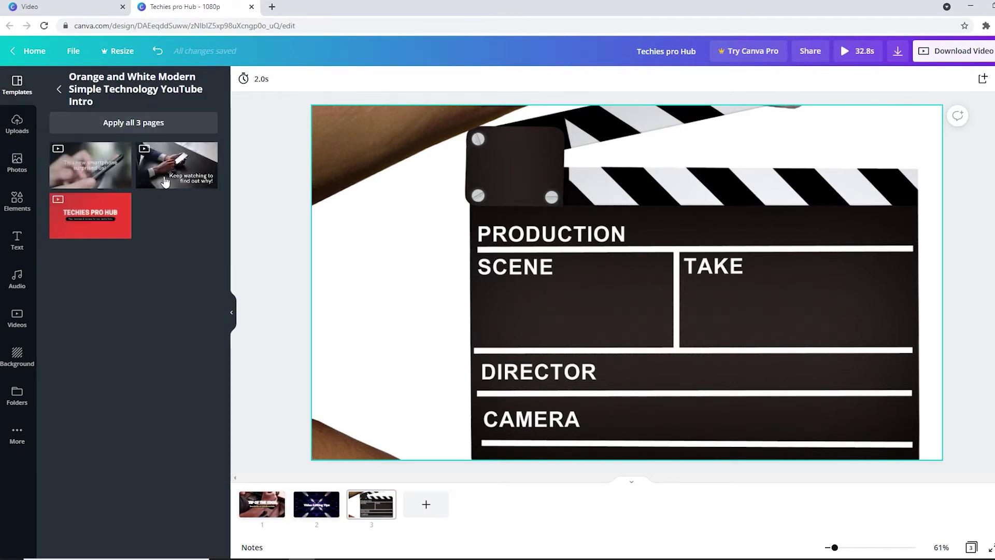
{"action": "left_click", "coordinate": [163, 185]}
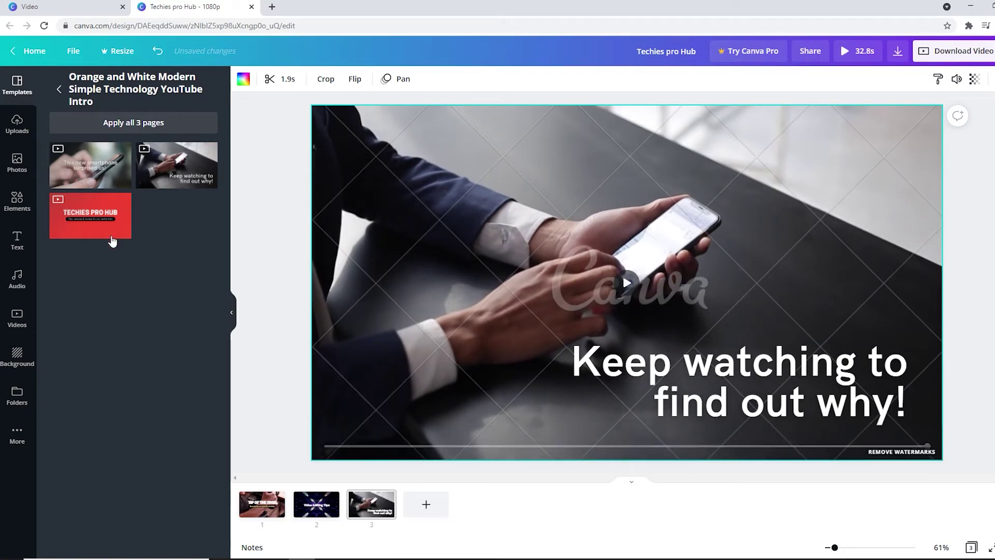
Replace page 3's 'Keep watching' headline with 'Camera Reviews'.
{"action": "left_click", "coordinate": [7, 164]}
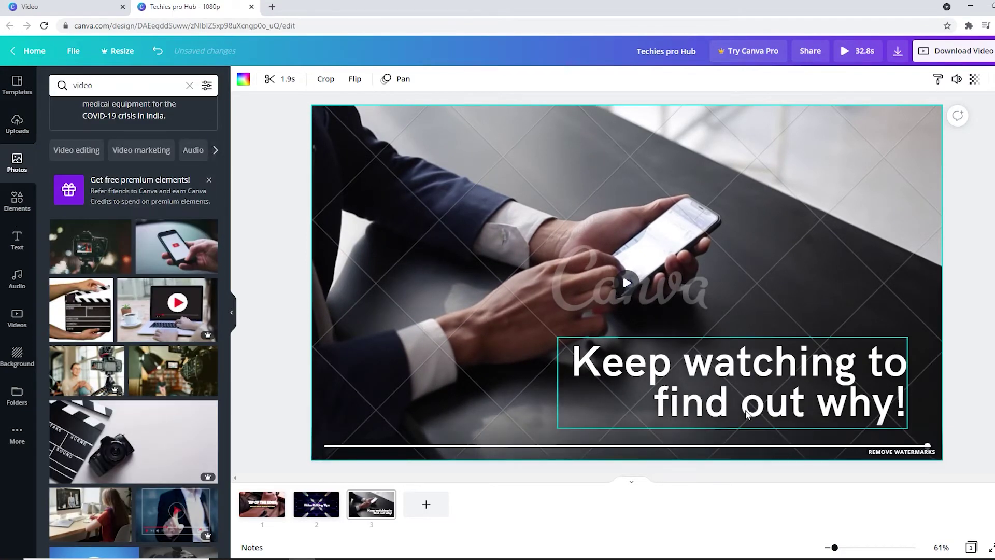
{"action": "left_click", "coordinate": [739, 369]}
{"action": "left_click", "coordinate": [739, 369]}
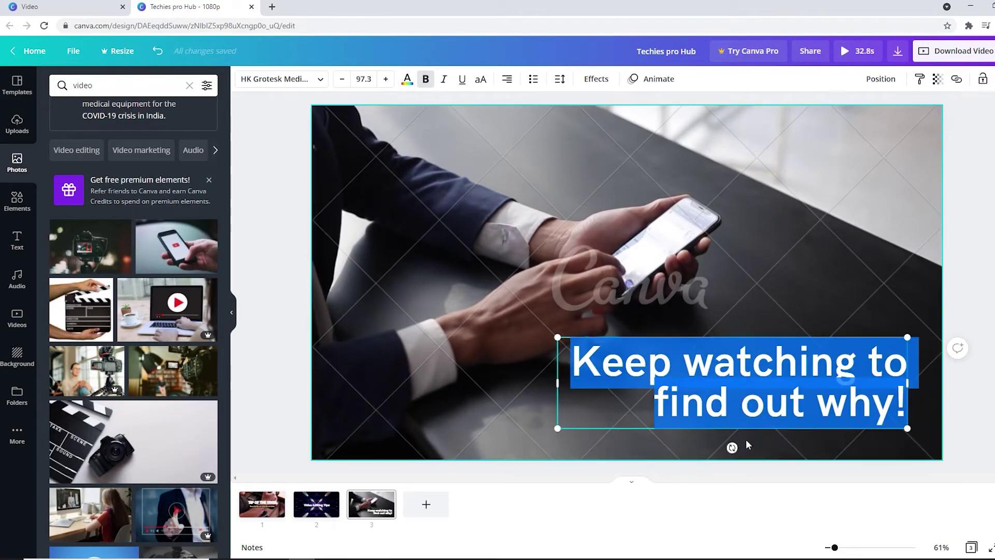
{"action": "left_click", "coordinate": [659, 512]}
{"action": "double_click", "coordinate": [709, 398]}
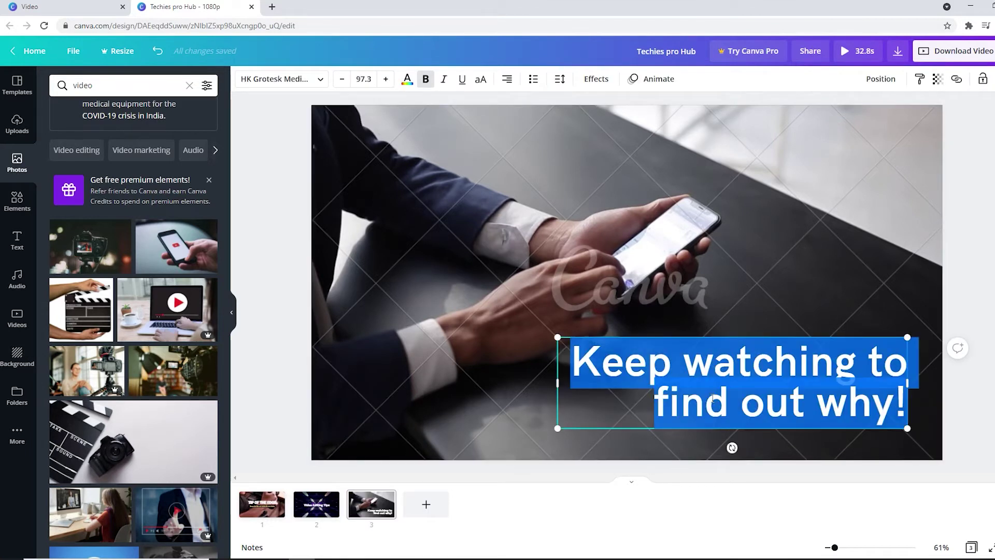
{"action": "type", "text": "Camera Revie"}
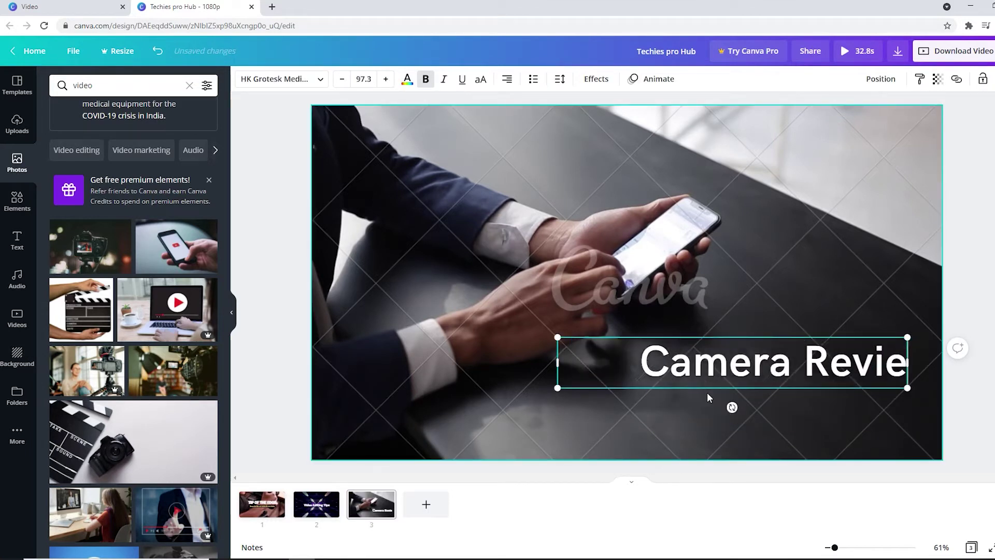
{"action": "type", "text": "ws"}
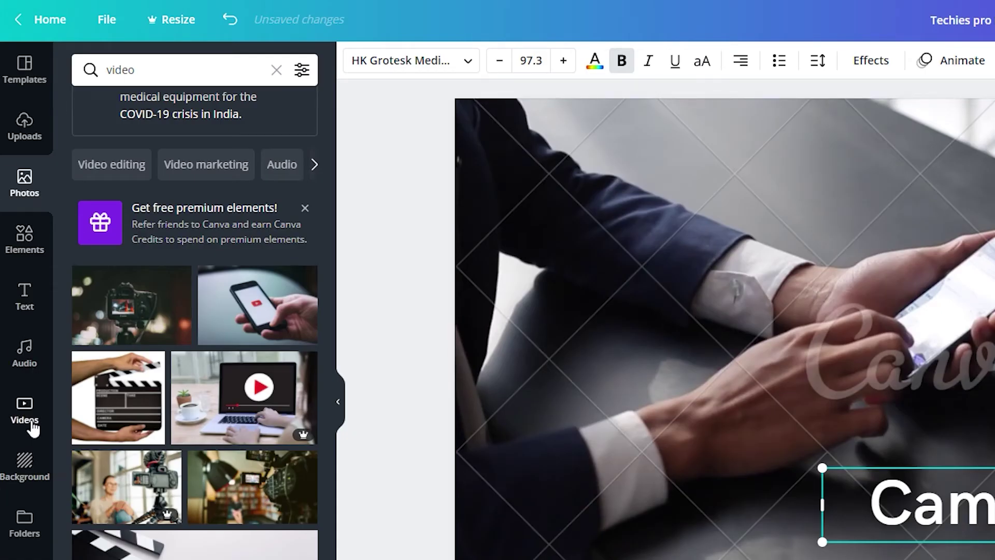
Make the 32.0s glowing camera-lens stock video page 3's background.
{"action": "left_click", "coordinate": [27, 355]}
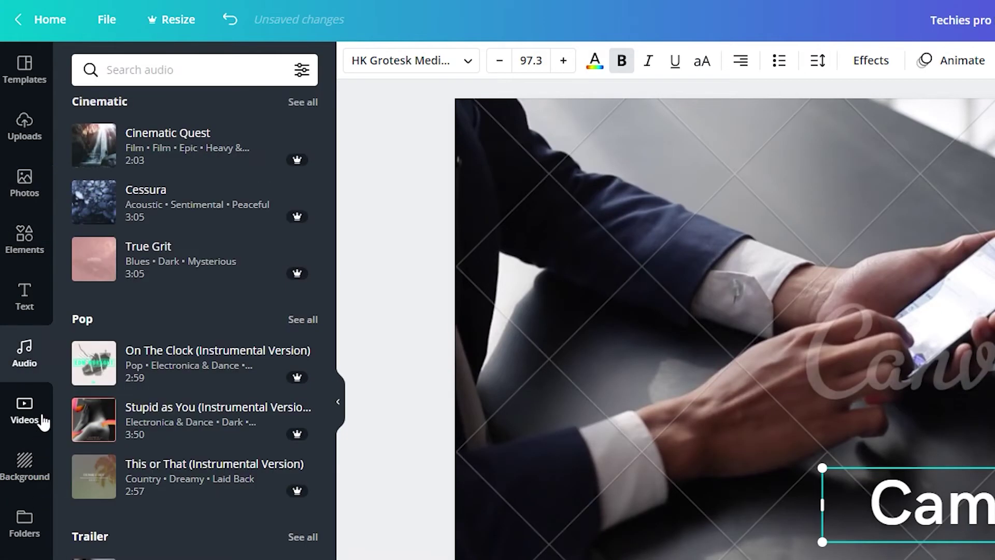
{"action": "left_click", "coordinate": [42, 418]}
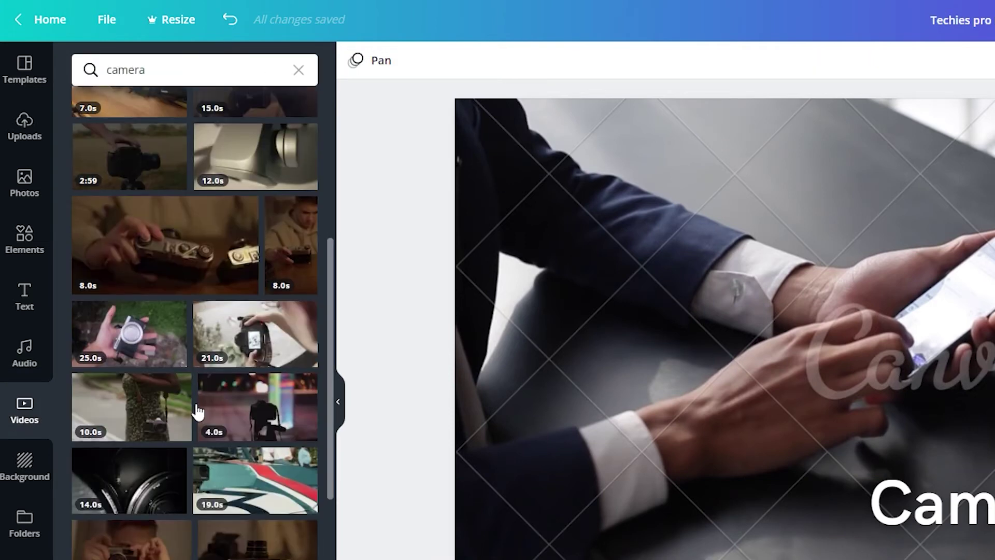
{"action": "scroll", "coordinate": [196, 490], "scroll_direction": "down", "scroll_amount": 5}
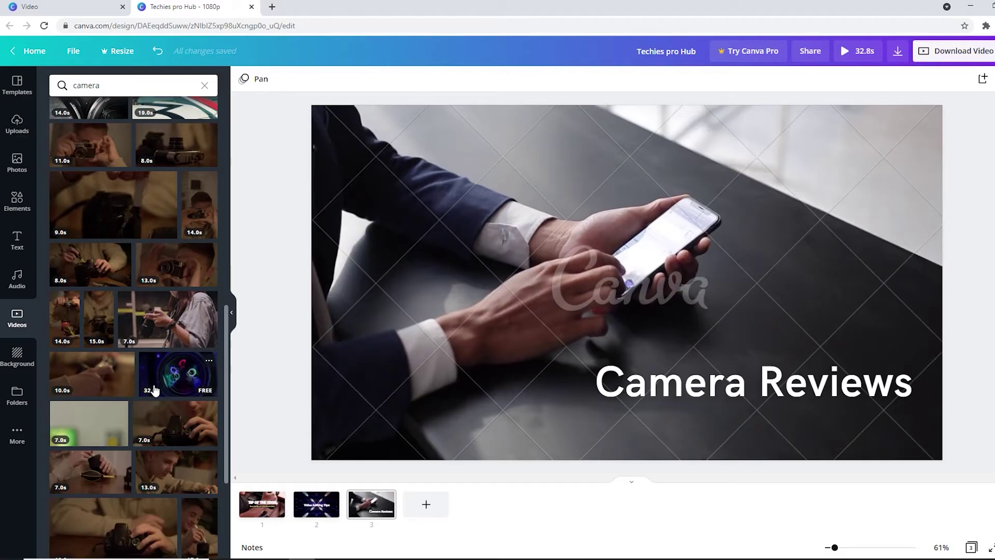
{"action": "left_click_drag", "start_coordinate": [166, 374], "coordinate": [321, 195]}
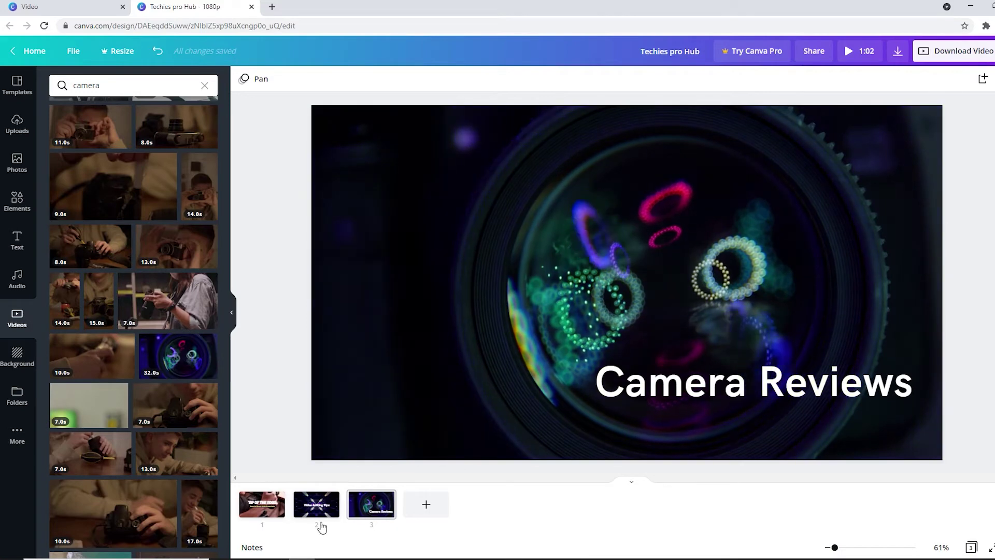
{"action": "left_click", "coordinate": [527, 402]}
Trim both the start and end of page 2's tunnel background video.
{"action": "left_click", "coordinate": [322, 508]}
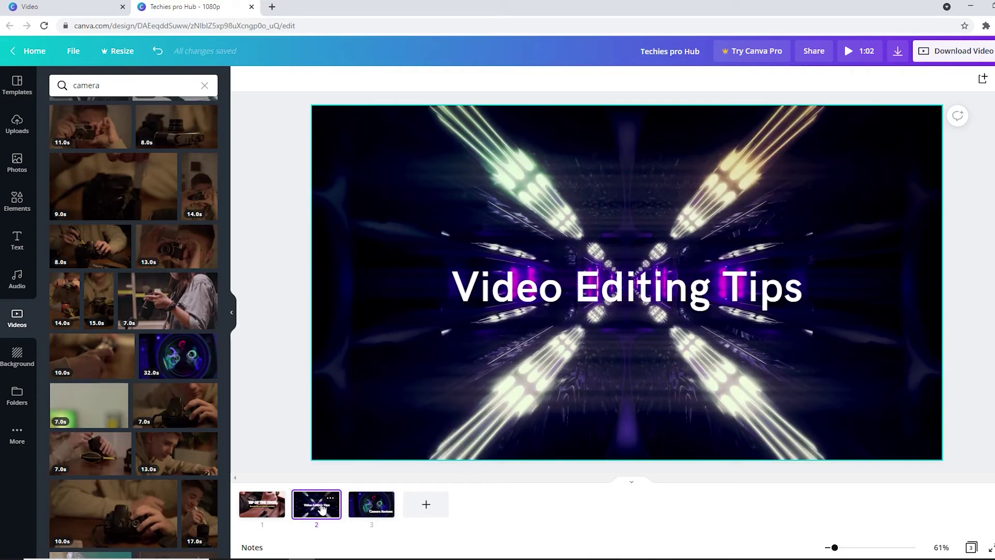
{"action": "left_click", "coordinate": [426, 288]}
{"action": "left_click", "coordinate": [390, 201]}
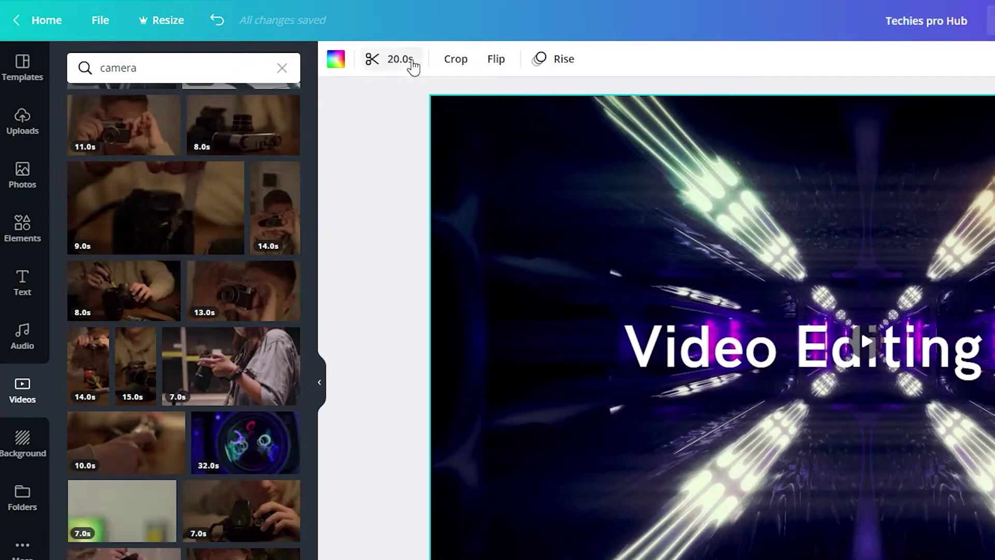
{"action": "left_click", "coordinate": [292, 81]}
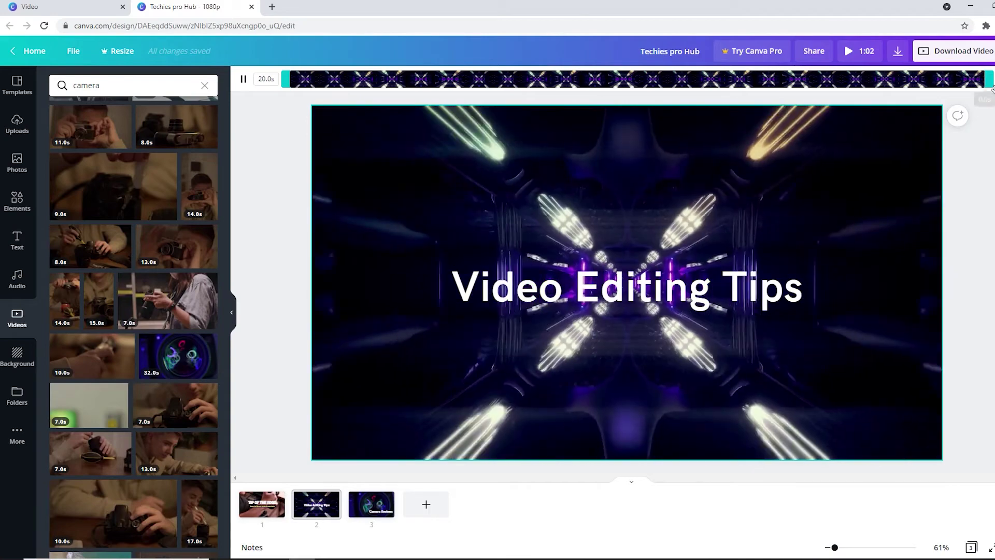
{"action": "left_click_drag", "start_coordinate": [989, 82], "coordinate": [808, 82]}
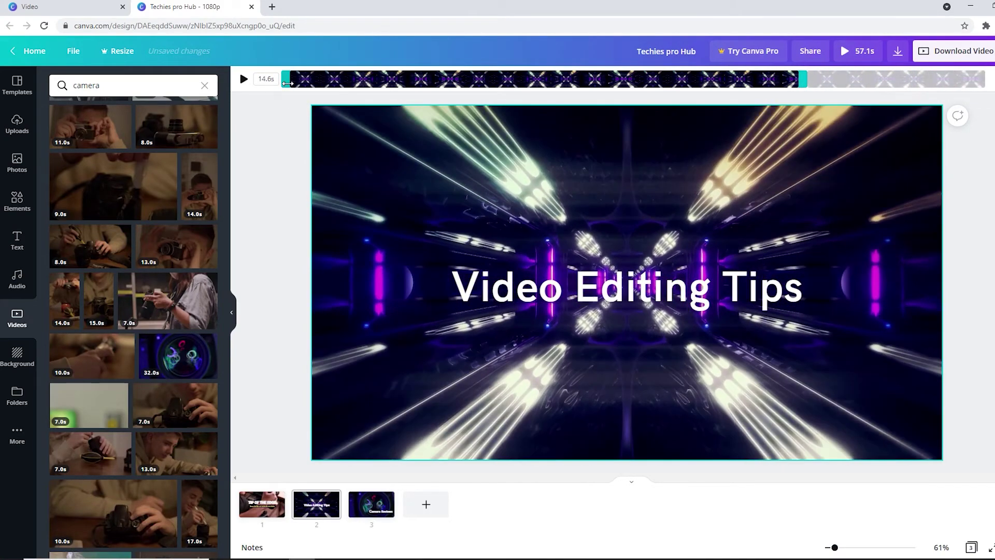
{"action": "left_click_drag", "start_coordinate": [288, 82], "coordinate": [672, 82]}
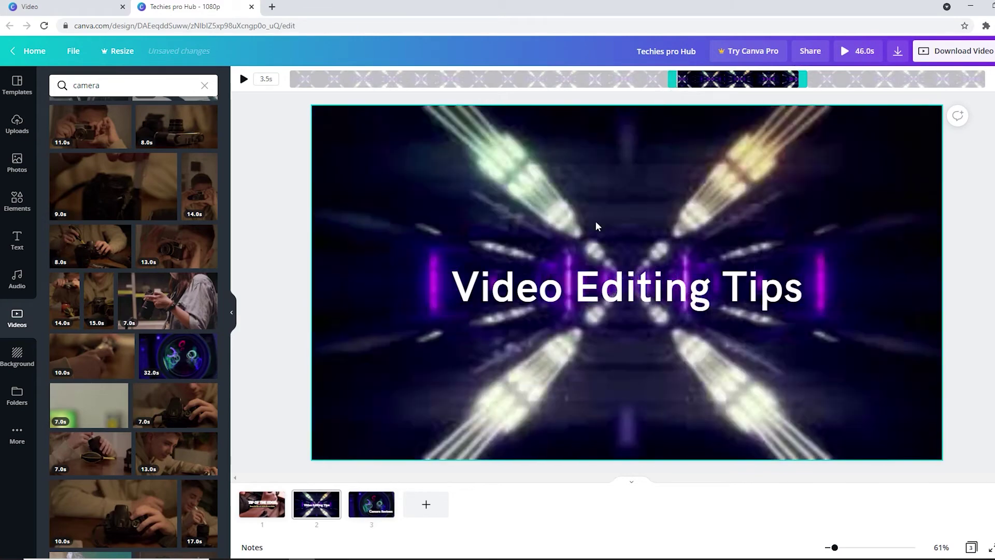
{"action": "left_click", "coordinate": [595, 223]}
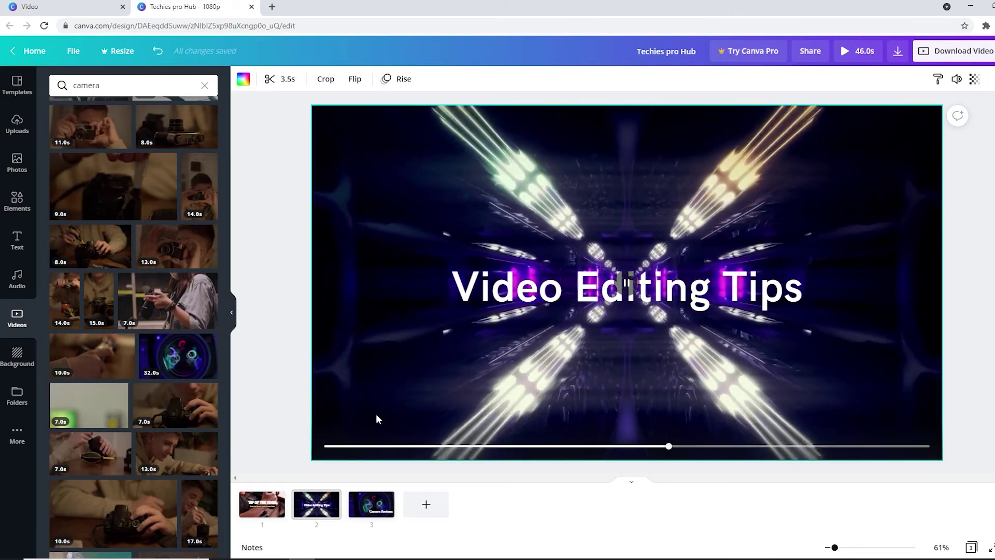
Cut the first 1.4s off page 1's camera clip.
{"action": "left_click", "coordinate": [260, 510]}
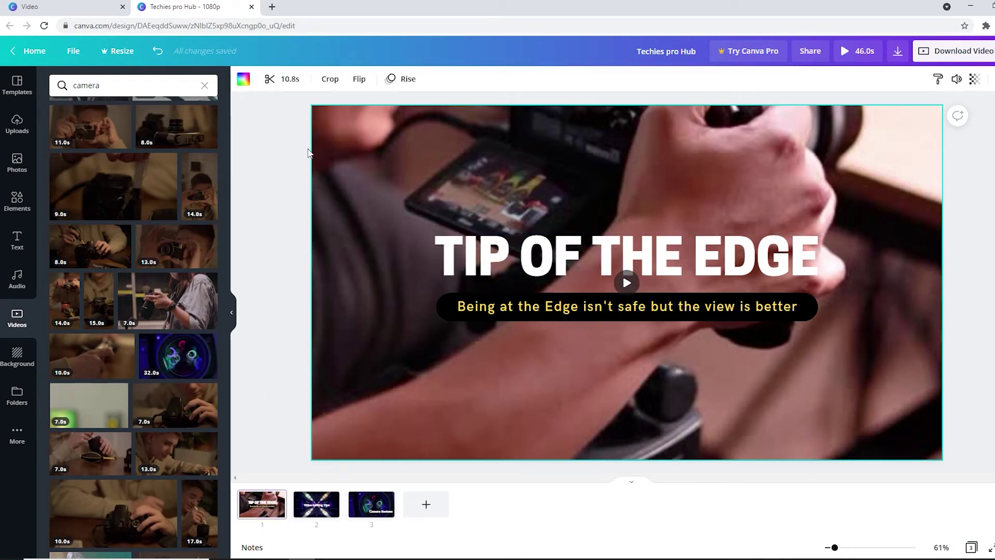
{"action": "left_click", "coordinate": [280, 80]}
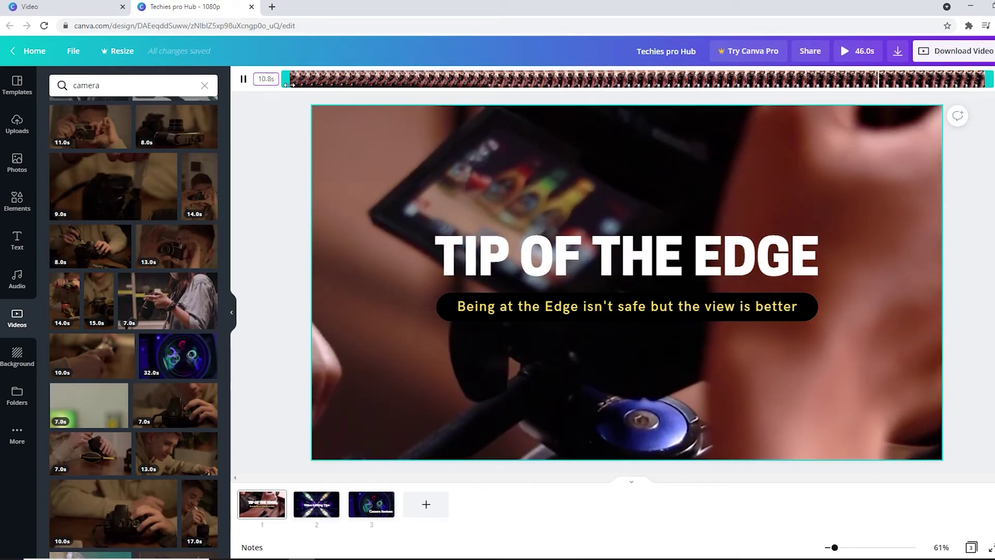
{"action": "left_click", "coordinate": [243, 78]}
{"action": "left_click_drag", "start_coordinate": [286, 79], "coordinate": [409, 79]}
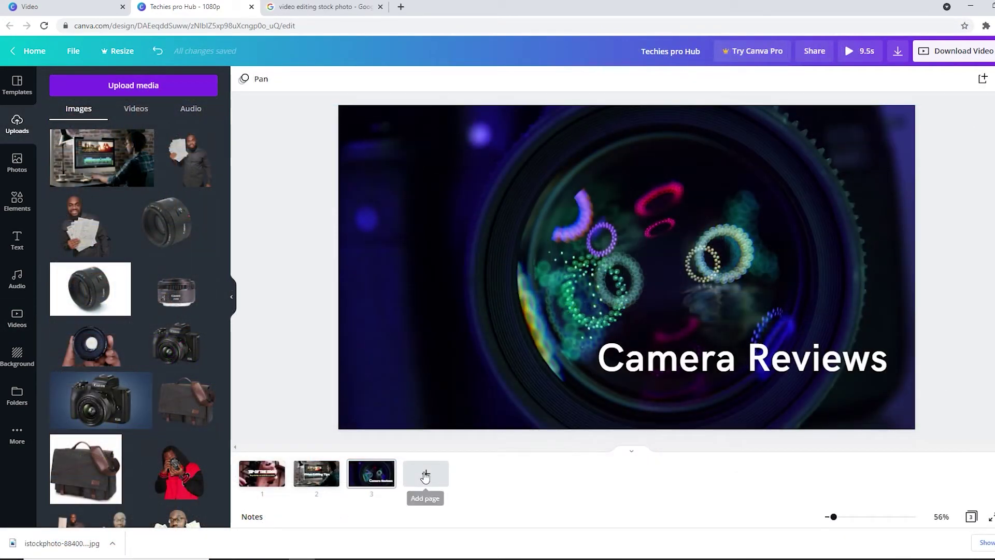
Add page 4 with a film-reel photo background and a glitch-style title.
{"action": "left_click", "coordinate": [426, 473]}
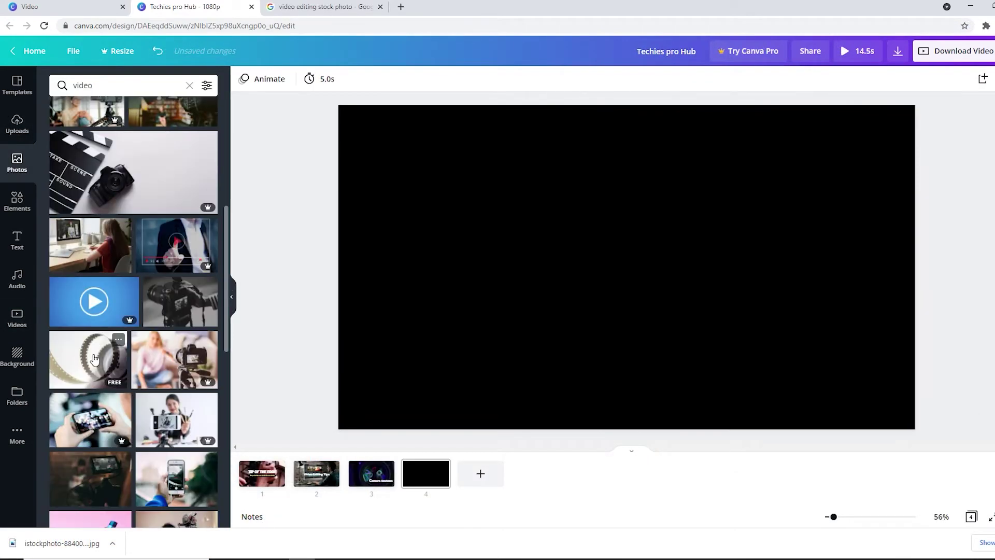
{"action": "left_click_drag", "start_coordinate": [88, 359], "coordinate": [367, 122]}
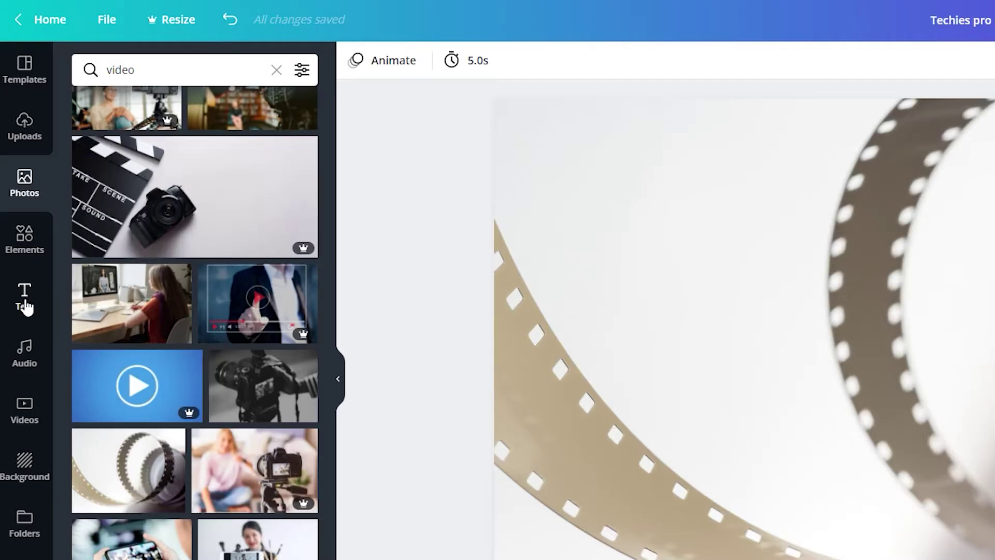
{"action": "left_click", "coordinate": [24, 298]}
{"action": "scroll", "coordinate": [193, 255], "scroll_direction": "down", "scroll_amount": 5}
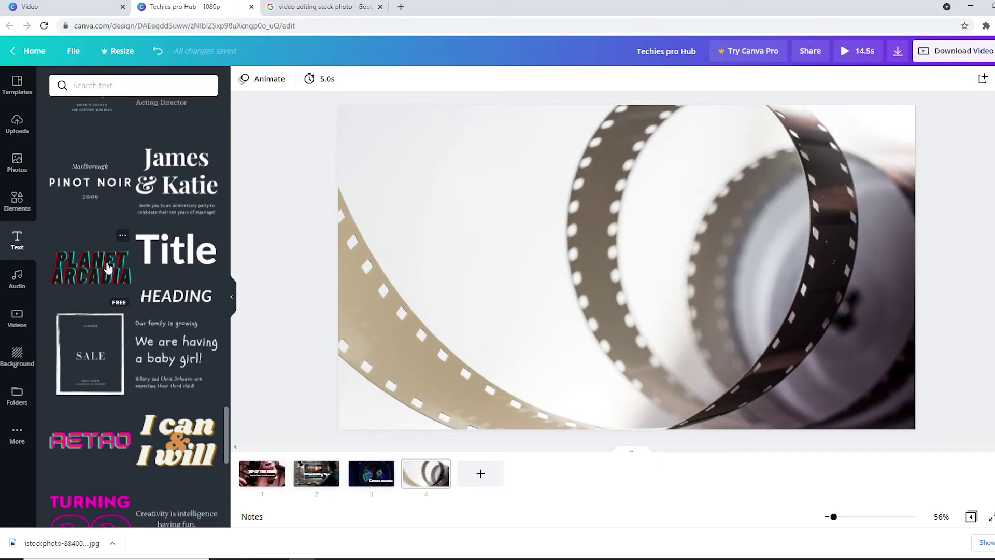
{"action": "left_click", "coordinate": [143, 329]}
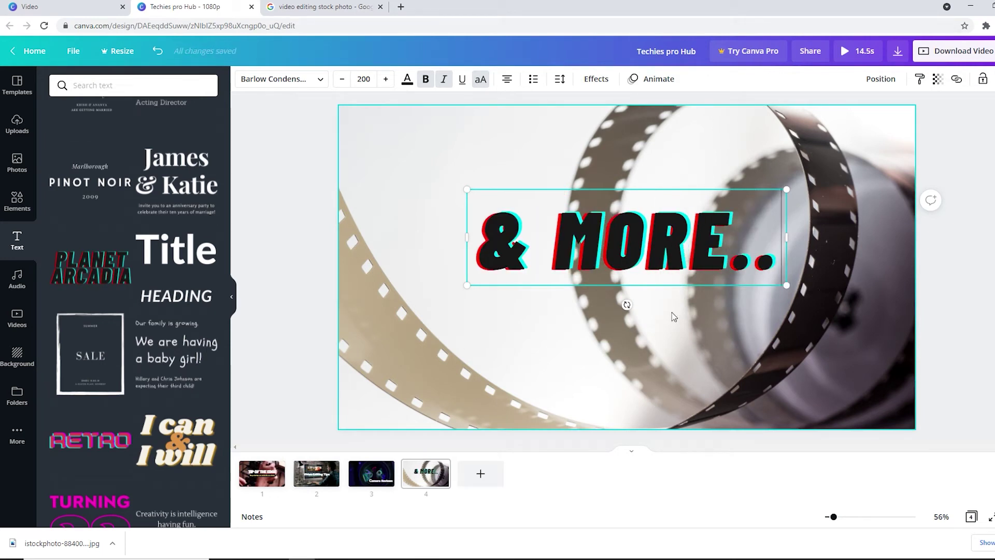
Move the '& MORE..' title lower and add a blank page 5.
{"action": "left_click_drag", "start_coordinate": [625, 293], "coordinate": [625, 329]}
{"action": "left_click", "coordinate": [454, 495]}
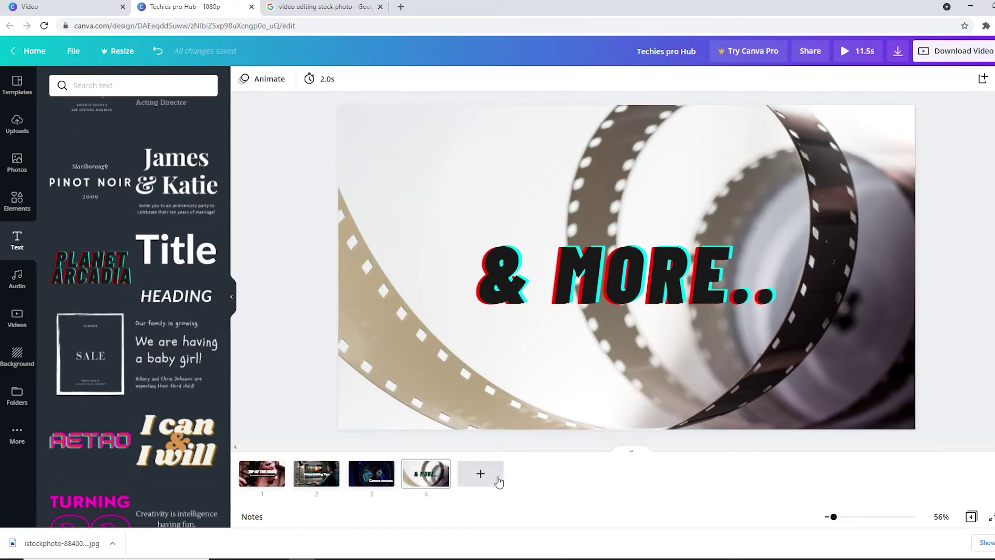
{"action": "left_click", "coordinate": [480, 474]}
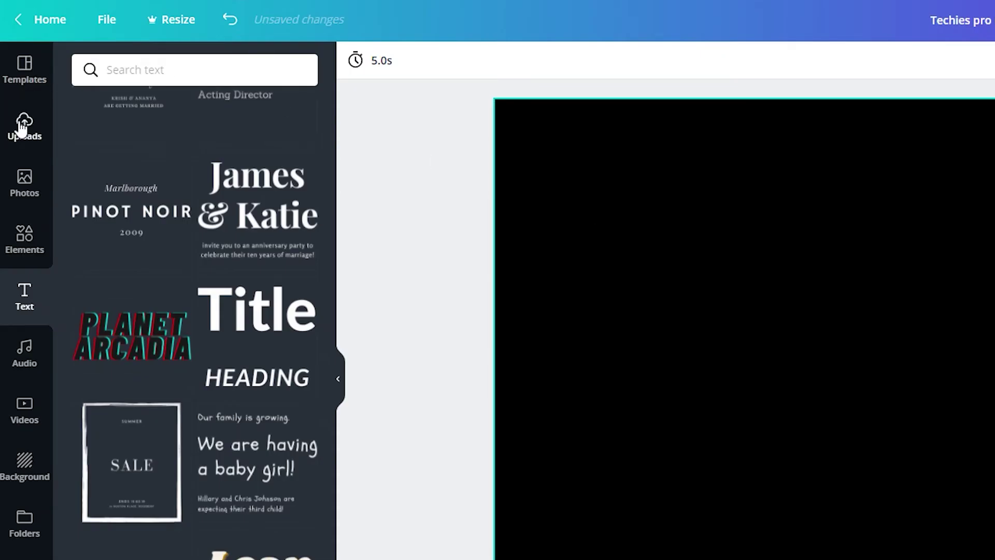
Upload the TIP OF THE EDGE logo PNG from the computer and centre it on page 5.
{"action": "left_click", "coordinate": [20, 127]}
{"action": "left_click", "coordinate": [214, 69]}
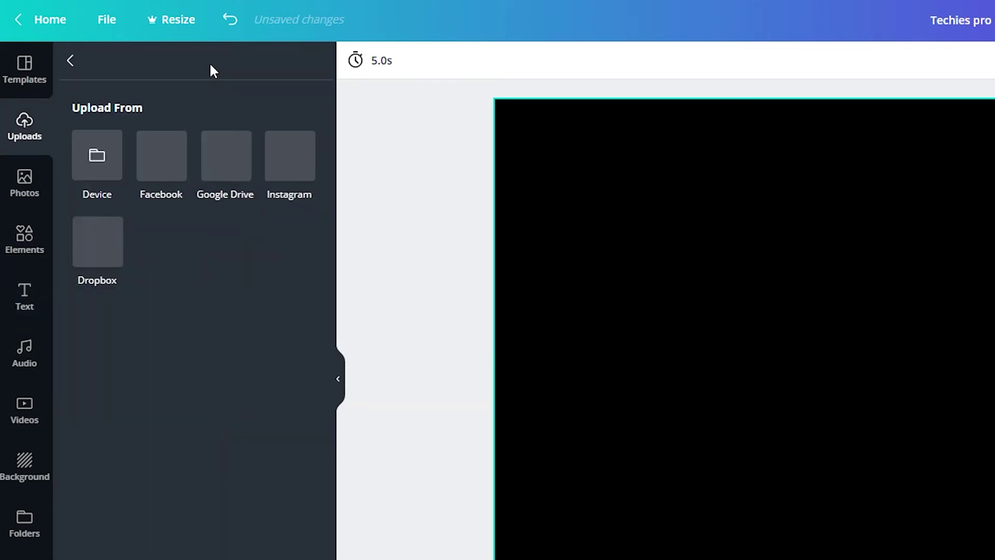
{"action": "left_click", "coordinate": [99, 159]}
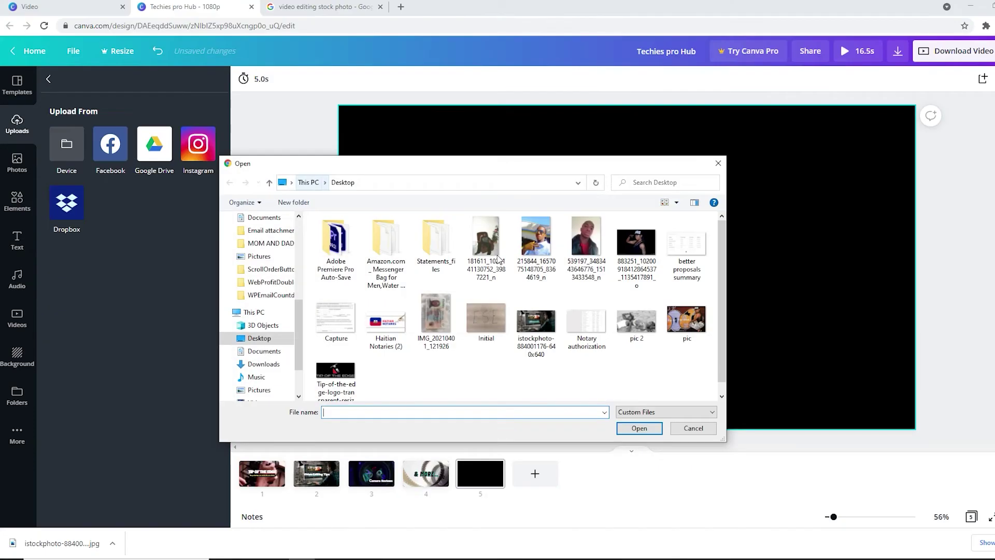
{"action": "left_click", "coordinate": [354, 372]}
{"action": "left_click", "coordinate": [635, 428]}
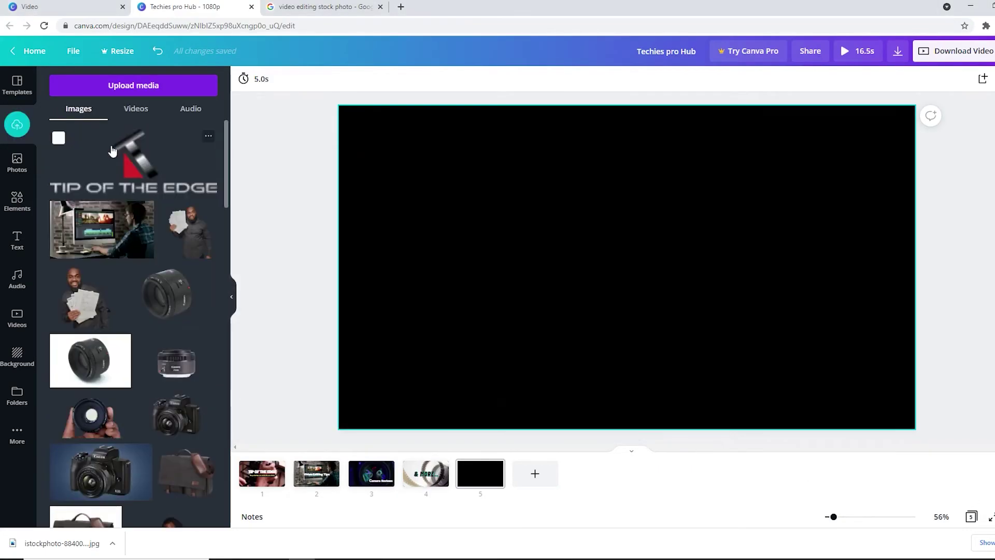
{"action": "left_click_drag", "start_coordinate": [133, 154], "coordinate": [534, 233]}
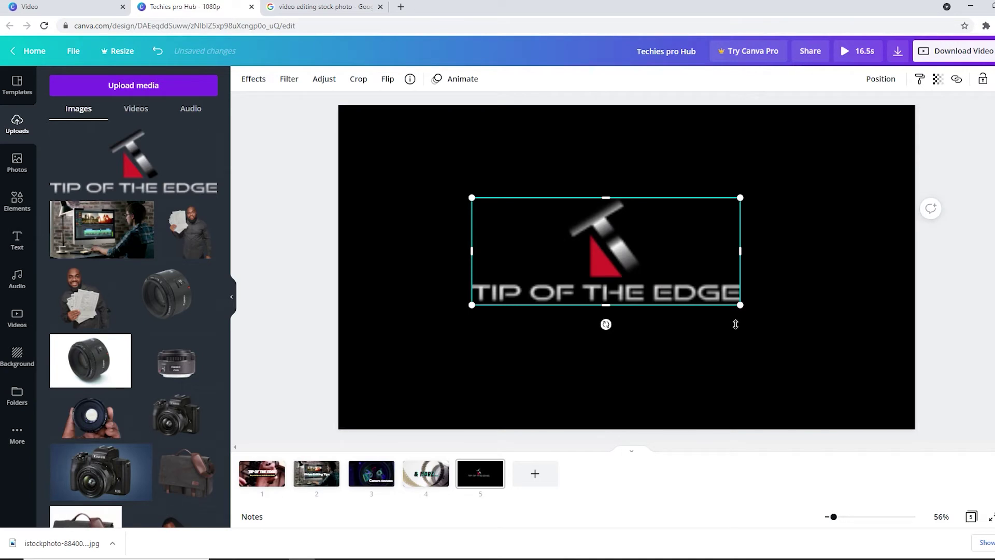
{"action": "left_click", "coordinate": [857, 282]}
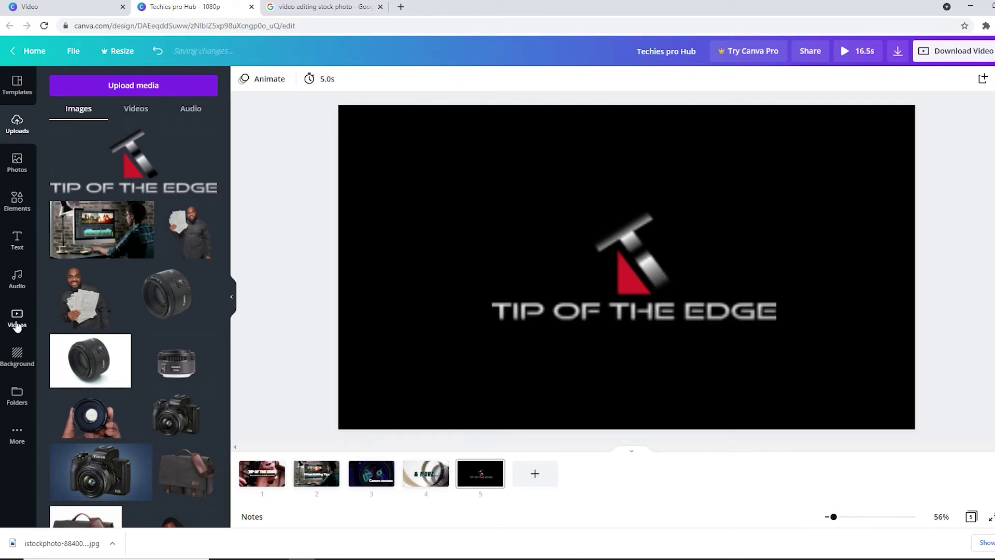
Try a starry night background on page 5 and shrink the logo.
{"action": "left_click", "coordinate": [31, 366]}
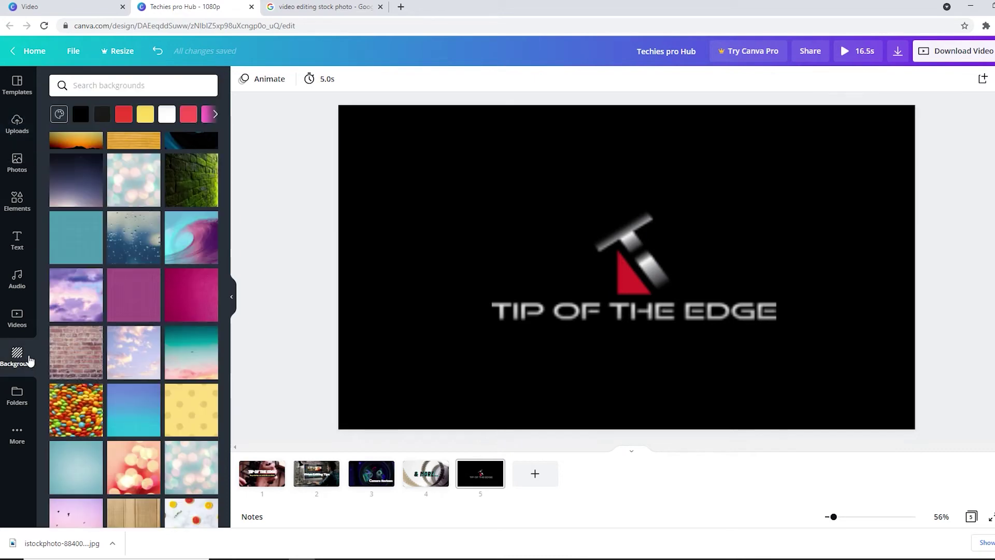
{"action": "left_click", "coordinate": [86, 191]}
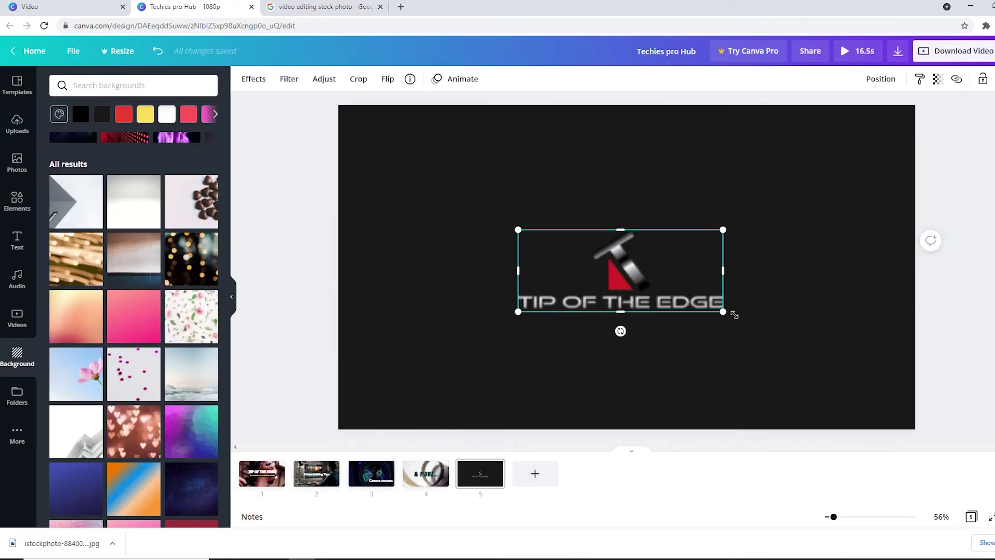
{"action": "left_click_drag", "start_coordinate": [732, 310], "coordinate": [703, 307]}
{"action": "left_click", "coordinate": [473, 337]}
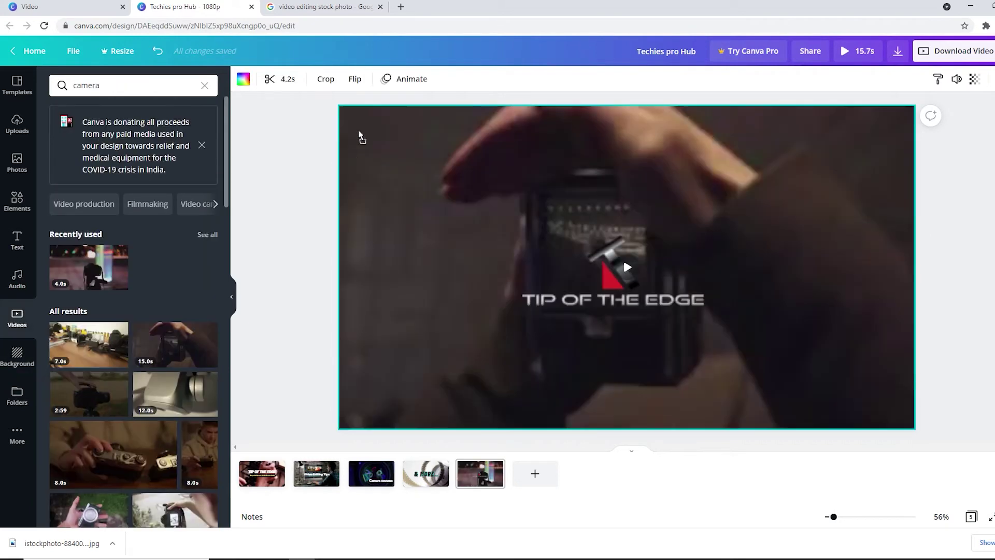
Set a camera stock video as page 5's background and shift the logo left.
{"action": "left_click_drag", "start_coordinate": [361, 137], "coordinate": [361, 138]}
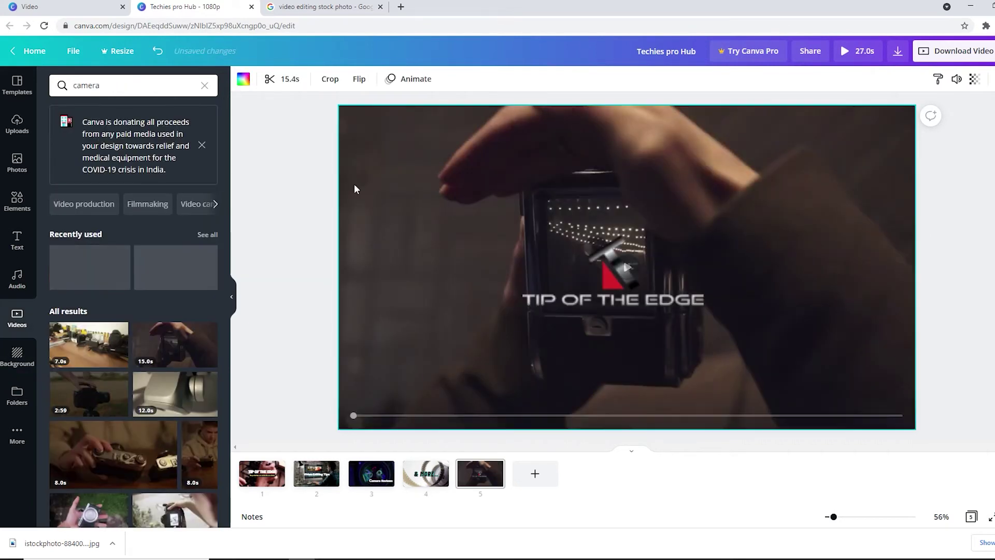
{"action": "left_click", "coordinate": [595, 302]}
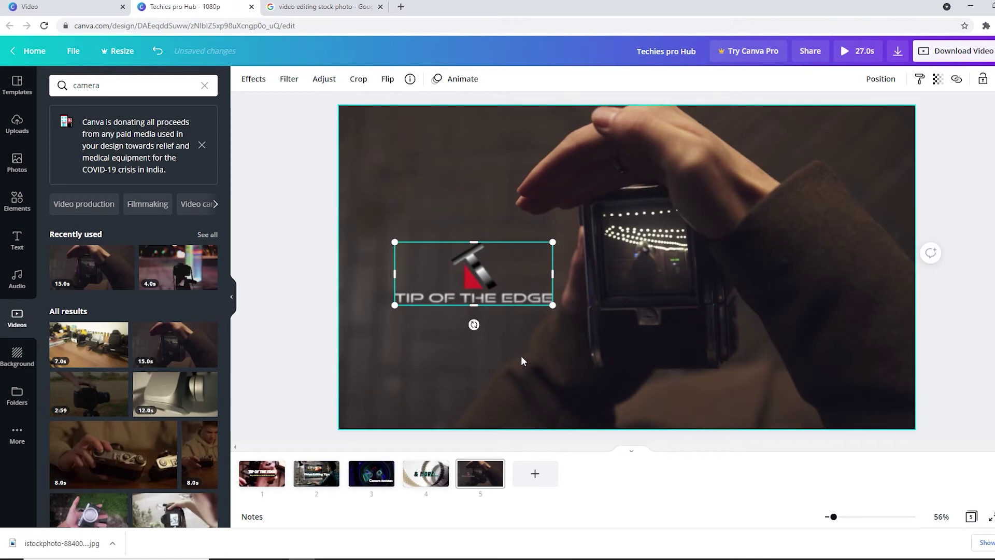
{"action": "left_click", "coordinate": [529, 506]}
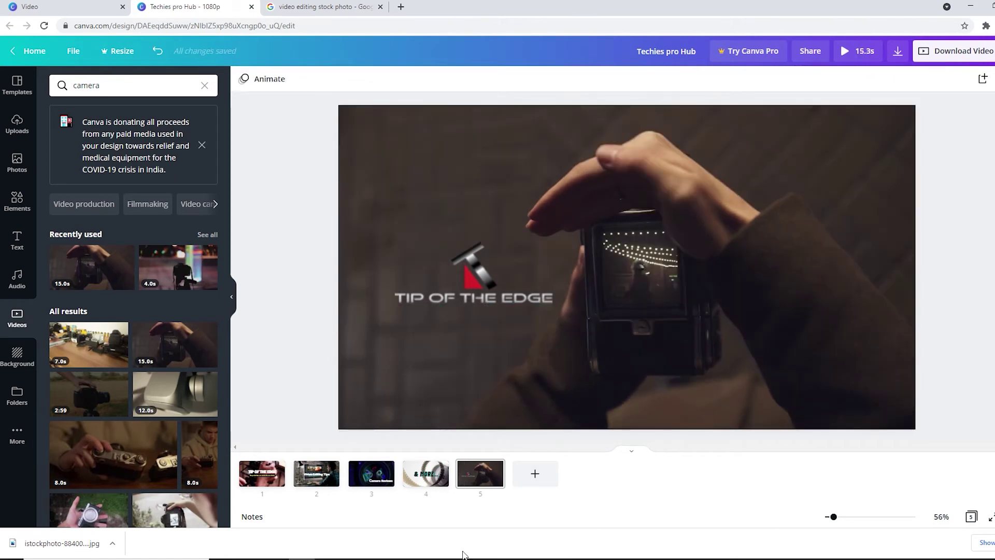
Add blank page 6, upload the presenter video from the computer, and fill the page with it.
{"action": "left_click", "coordinate": [538, 479]}
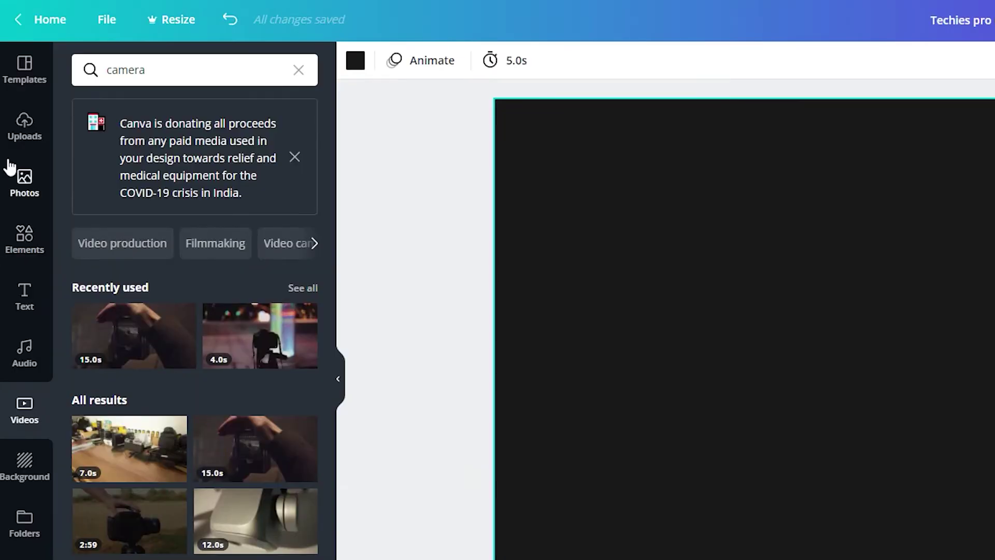
{"action": "left_click", "coordinate": [21, 130]}
{"action": "left_click", "coordinate": [215, 78]}
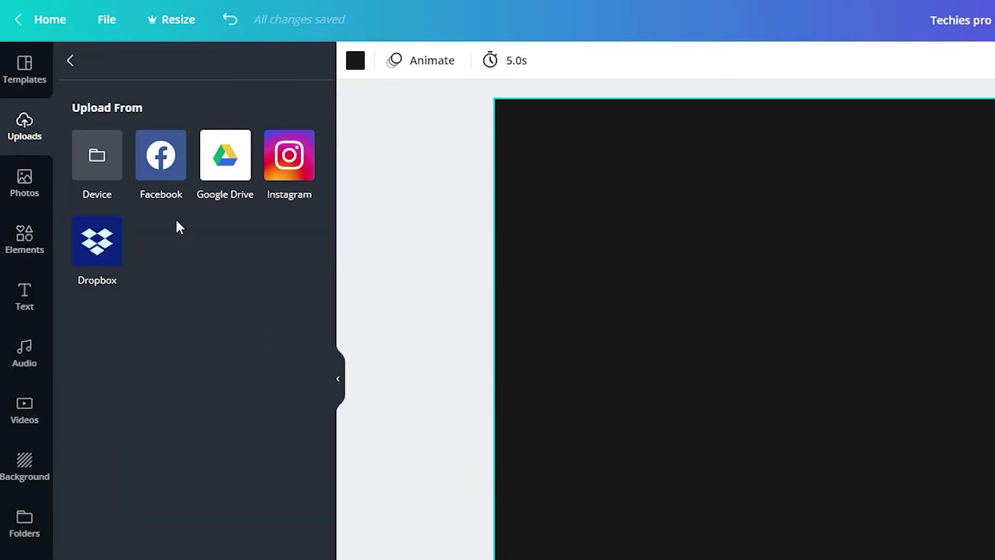
{"action": "left_click", "coordinate": [104, 165]}
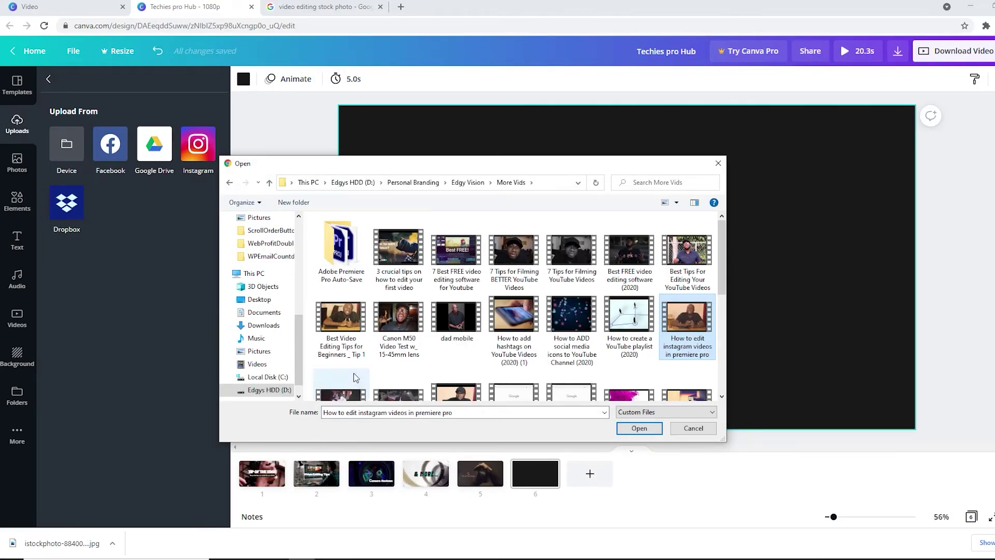
{"action": "left_click", "coordinate": [639, 428]}
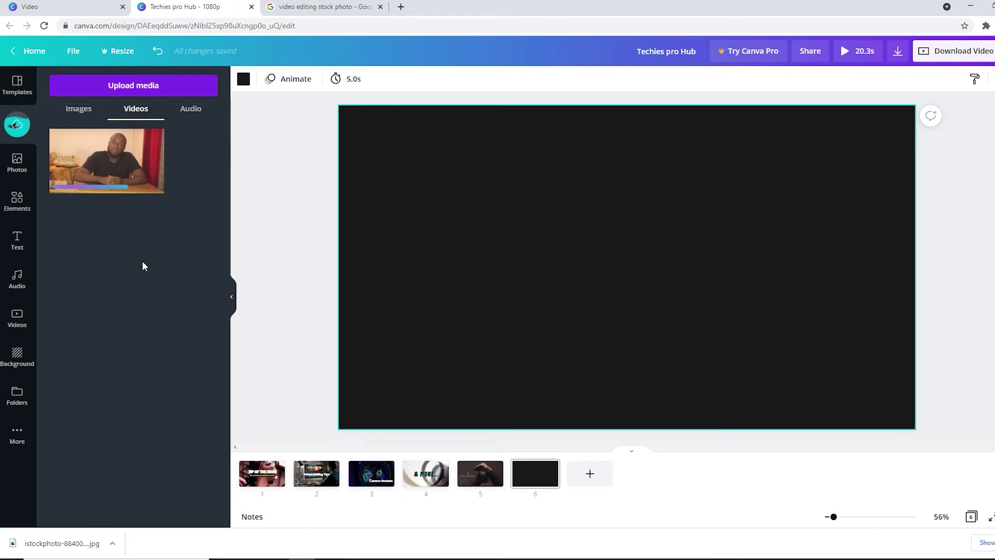
{"action": "left_click_drag", "start_coordinate": [87, 184], "coordinate": [366, 155]}
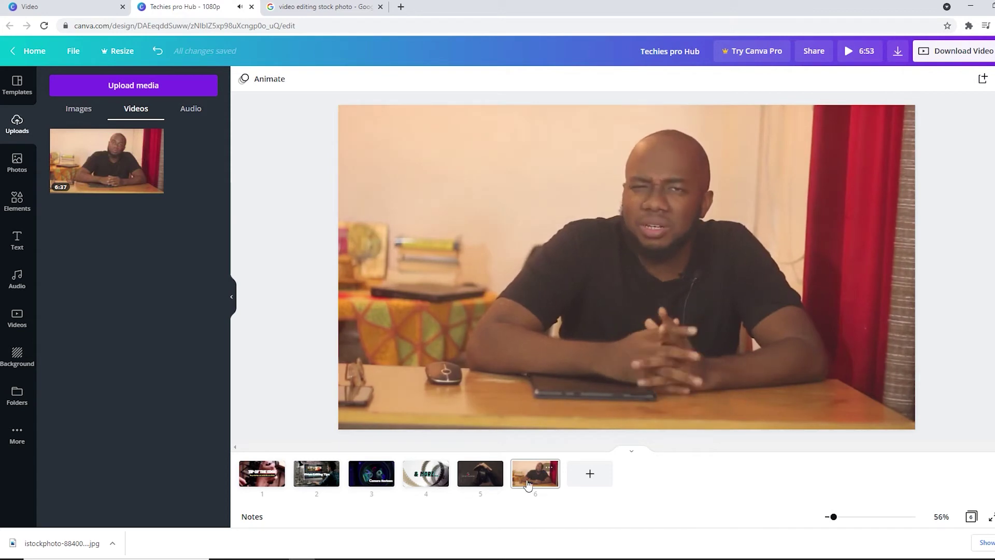
Shorten the presenter video from its end and check its volume level.
{"action": "left_click", "coordinate": [574, 411]}
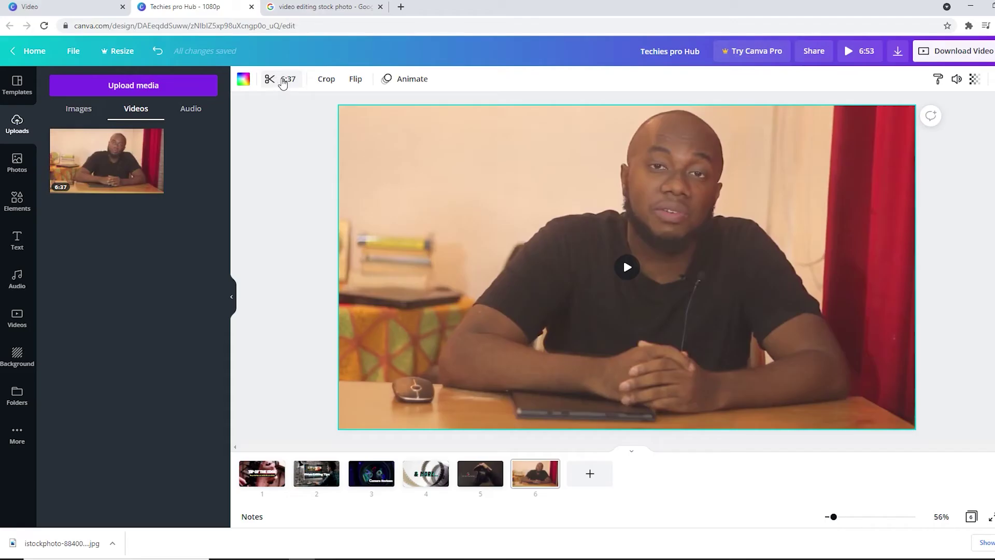
{"action": "left_click", "coordinate": [347, 83]}
{"action": "left_click_drag", "start_coordinate": [990, 78], "coordinate": [507, 79]}
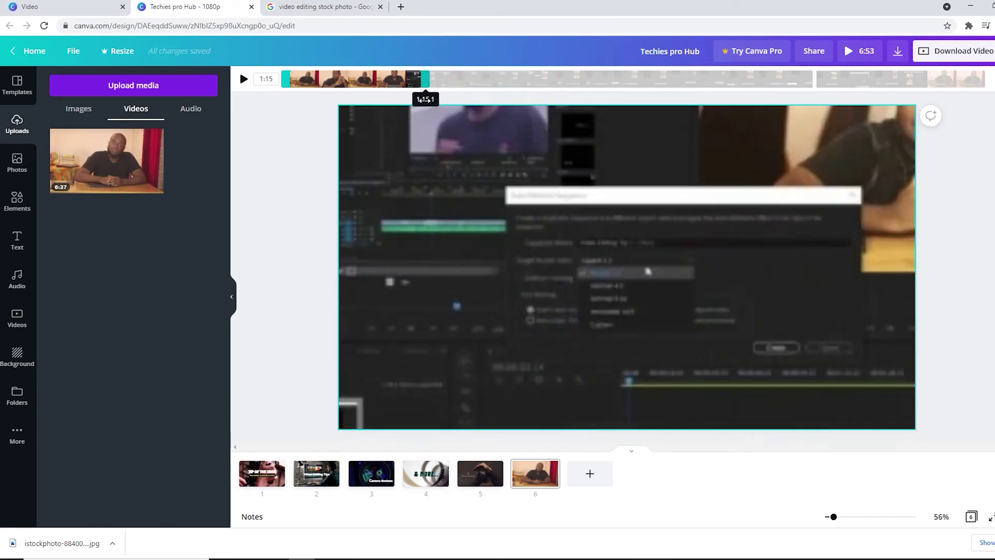
{"action": "left_click", "coordinate": [549, 270]}
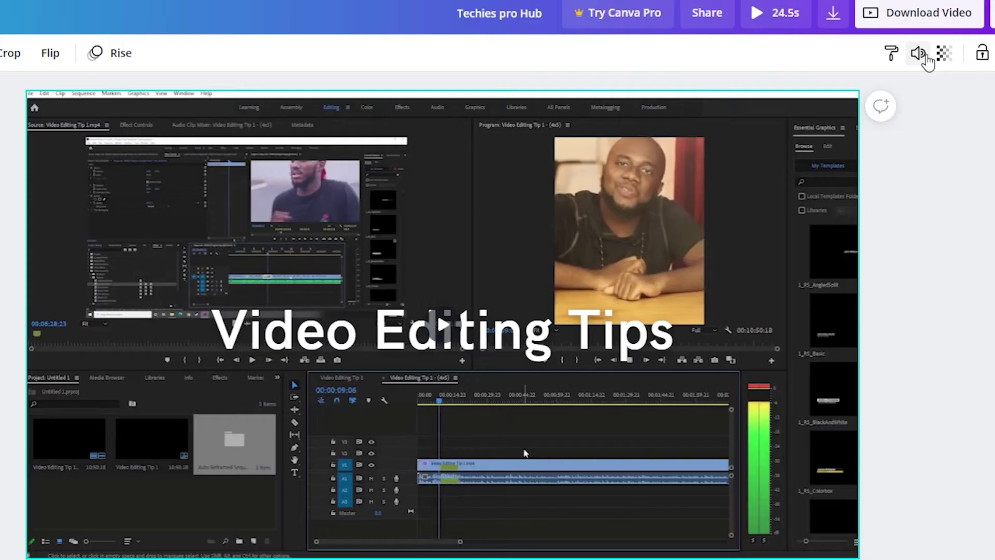
{"action": "left_click", "coordinate": [958, 82]}
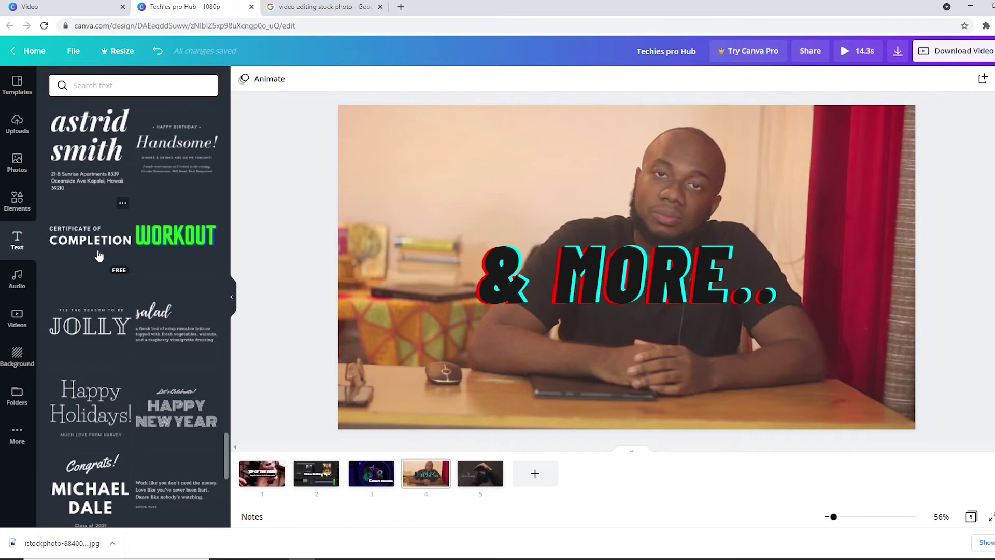
Place the Certificate of Completion text down-left and change 'Since 2012' to 'Tip of the Edge'.
{"action": "left_click_drag", "start_coordinate": [434, 254], "coordinate": [435, 254]}
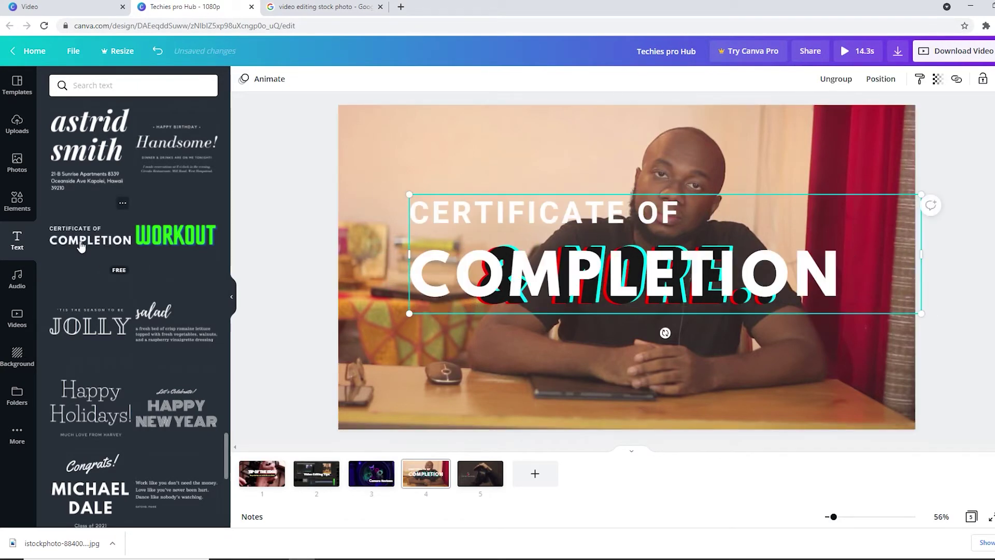
{"action": "left_click_drag", "start_coordinate": [538, 280], "coordinate": [473, 352]}
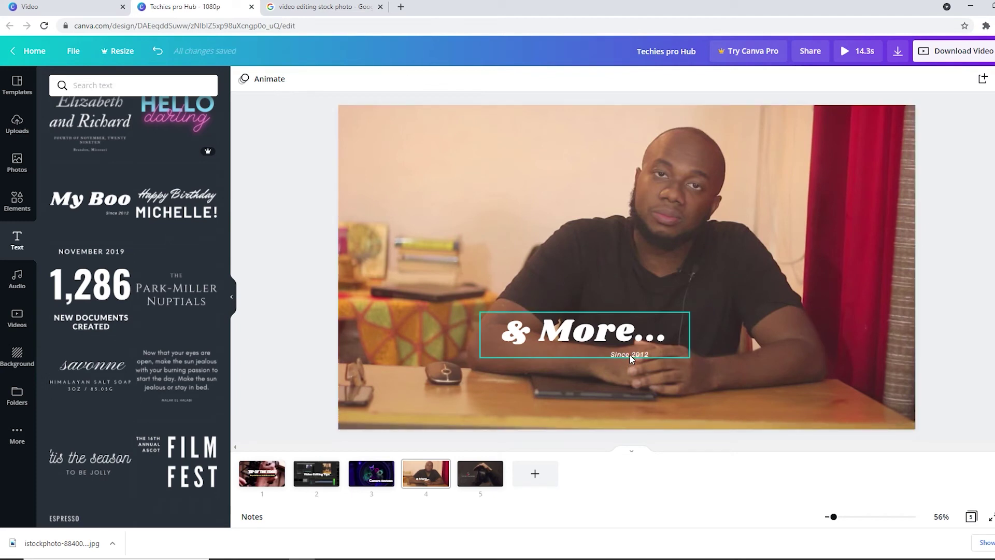
{"action": "double_click", "coordinate": [634, 356]}
{"action": "type", "text": "Tip of the Edge"}
Shift the '& More...' title right, then preview the video from the logo page.
{"action": "left_click_drag", "start_coordinate": [619, 324], "coordinate": [761, 289]}
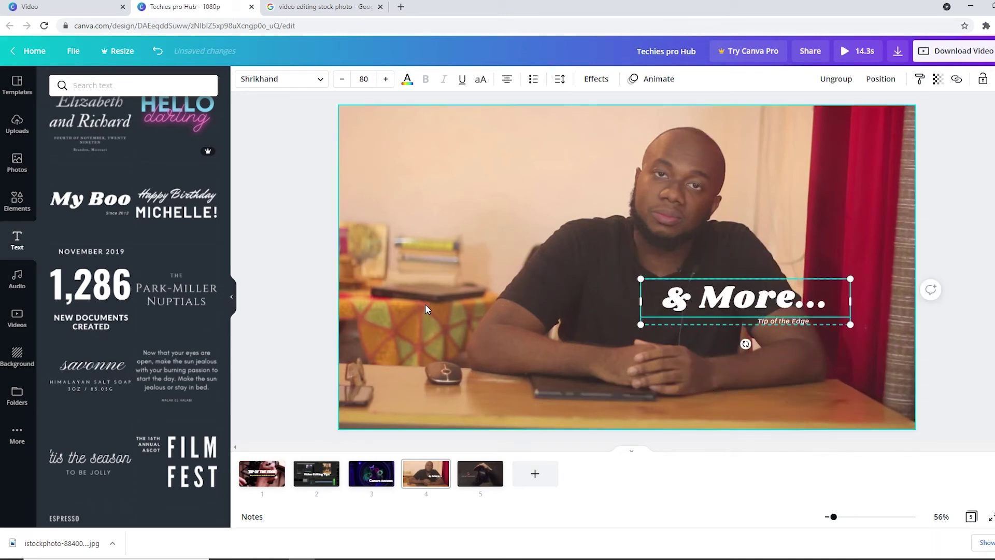
{"action": "left_click", "coordinate": [485, 469]}
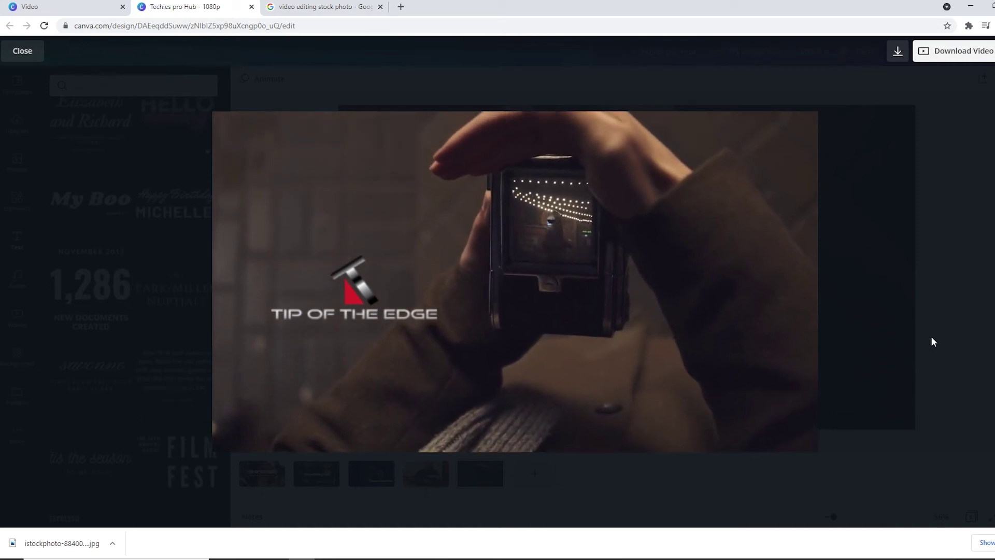
{"action": "key", "text": "space"}
Close the video preview, go to page 3 (Camera Reviews) and show the uploaded media.
{"action": "left_click", "coordinate": [968, 322]}
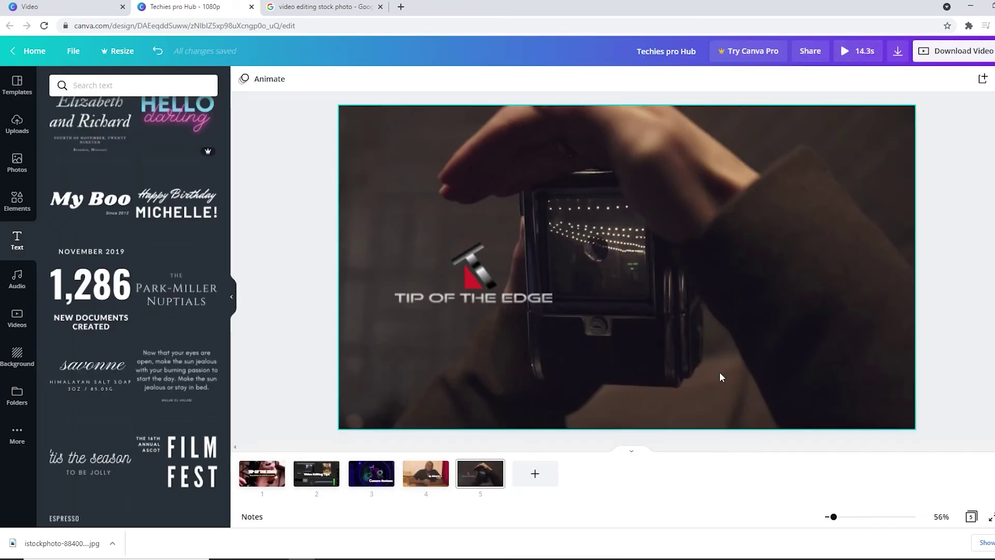
{"action": "left_click", "coordinate": [436, 481]}
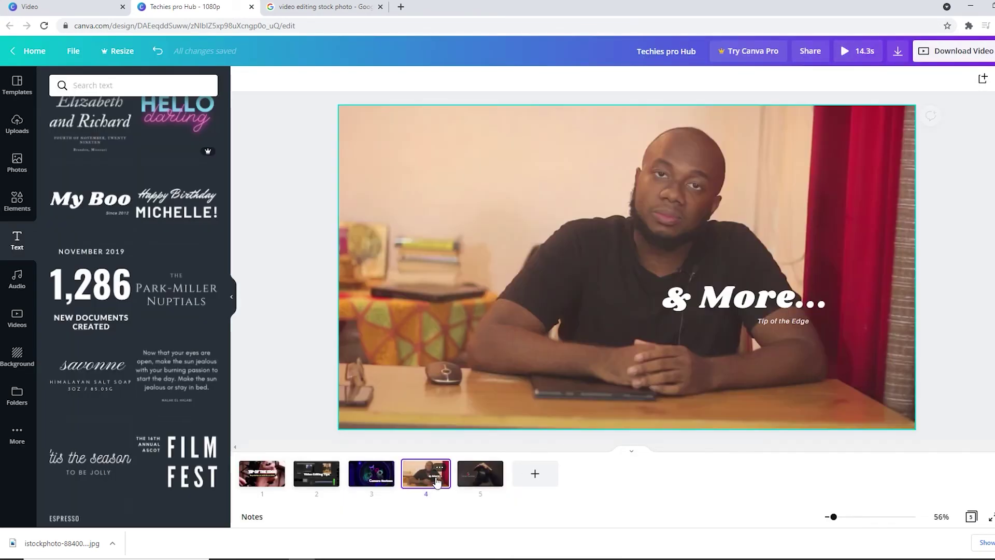
{"action": "left_click", "coordinate": [379, 482]}
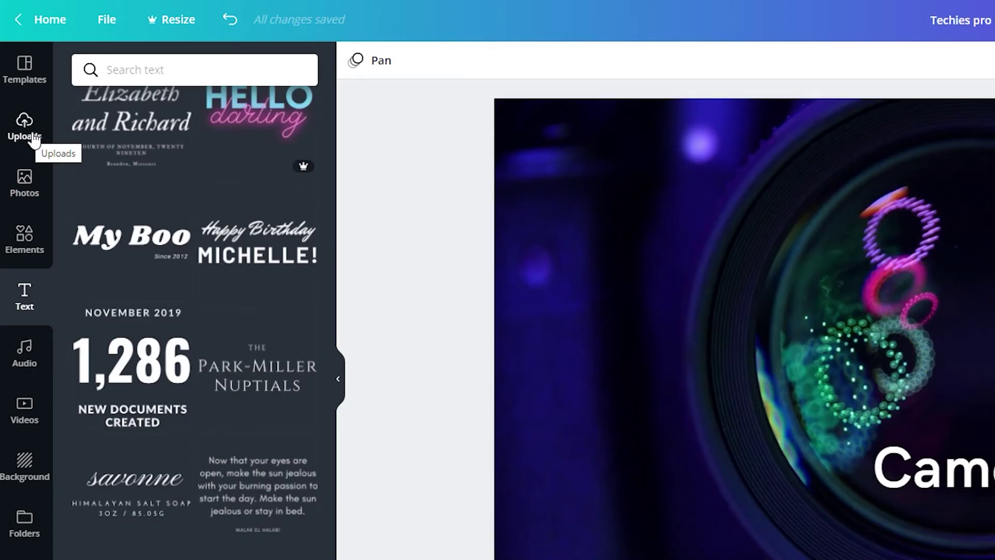
{"action": "left_click", "coordinate": [26, 127]}
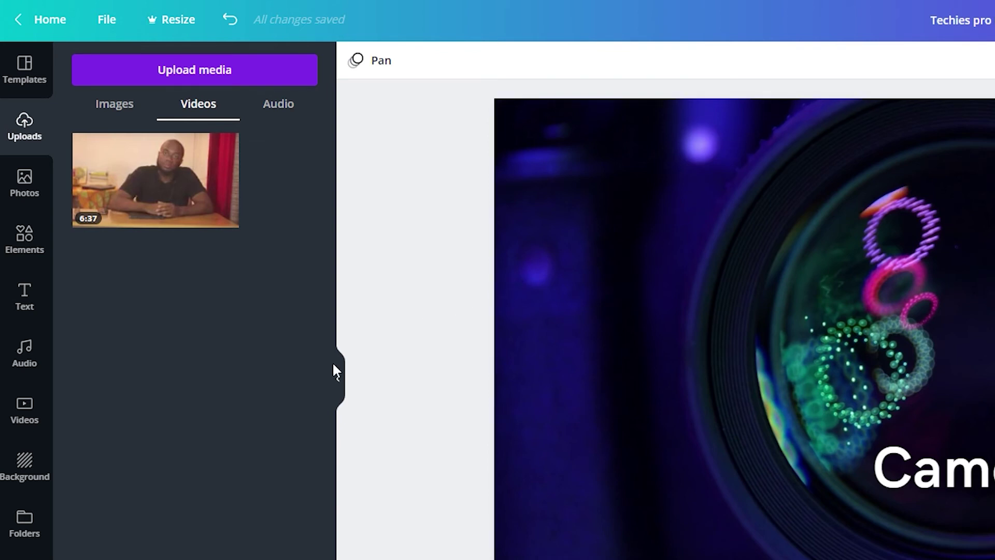
Browse Canva's music library, then return to the uploaded media.
{"action": "left_click", "coordinate": [27, 372]}
{"action": "scroll", "coordinate": [173, 388], "scroll_direction": "down", "scroll_amount": 7}
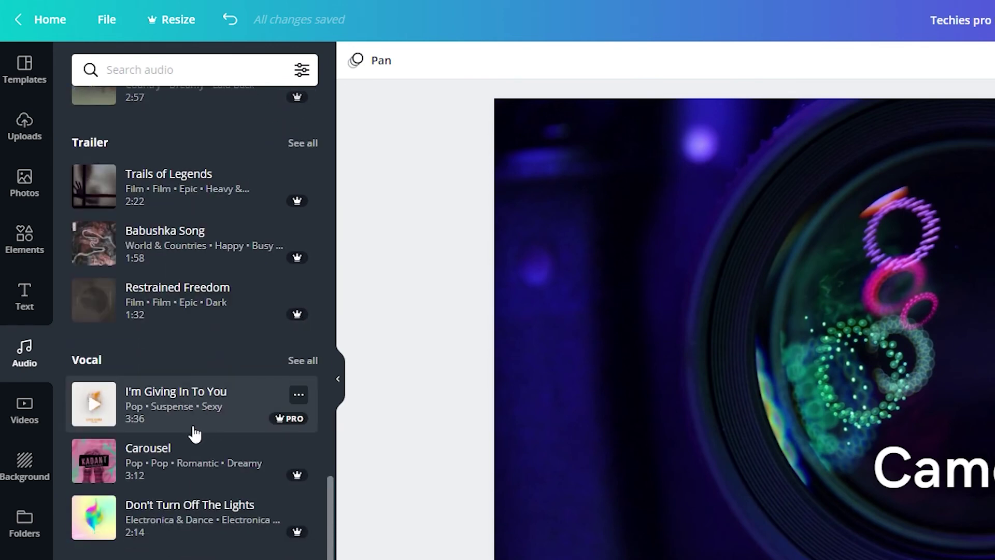
{"action": "scroll", "coordinate": [199, 397], "scroll_direction": "up", "scroll_amount": 15}
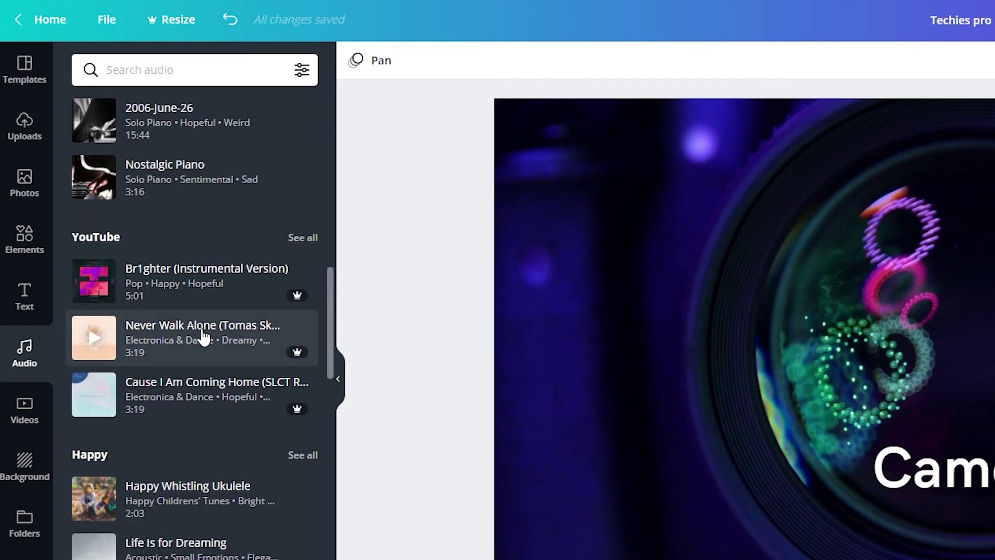
{"action": "scroll", "coordinate": [203, 338], "scroll_direction": "up", "scroll_amount": 10}
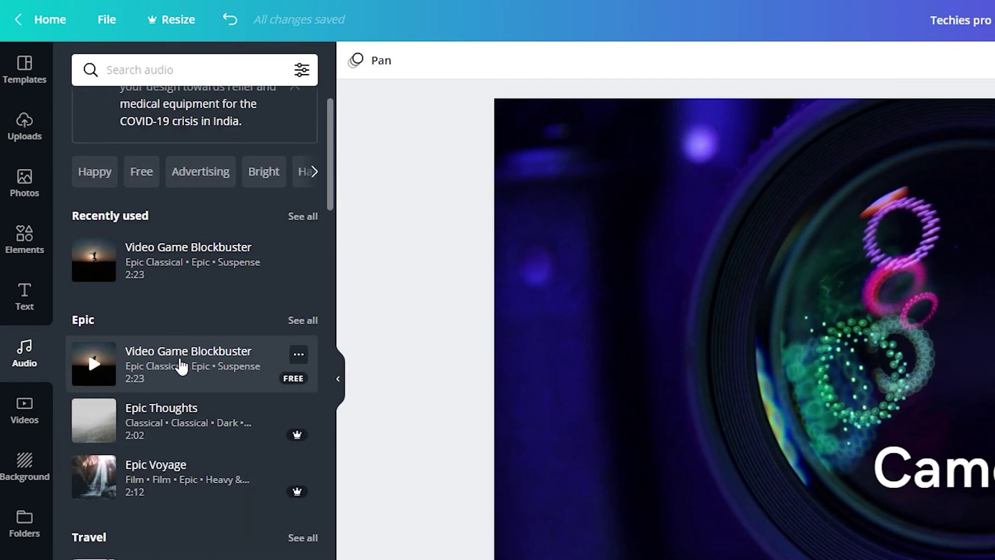
{"action": "scroll", "coordinate": [180, 366], "scroll_direction": "up", "scroll_amount": 1}
{"action": "scroll", "coordinate": [209, 441], "scroll_direction": "down", "scroll_amount": 3}
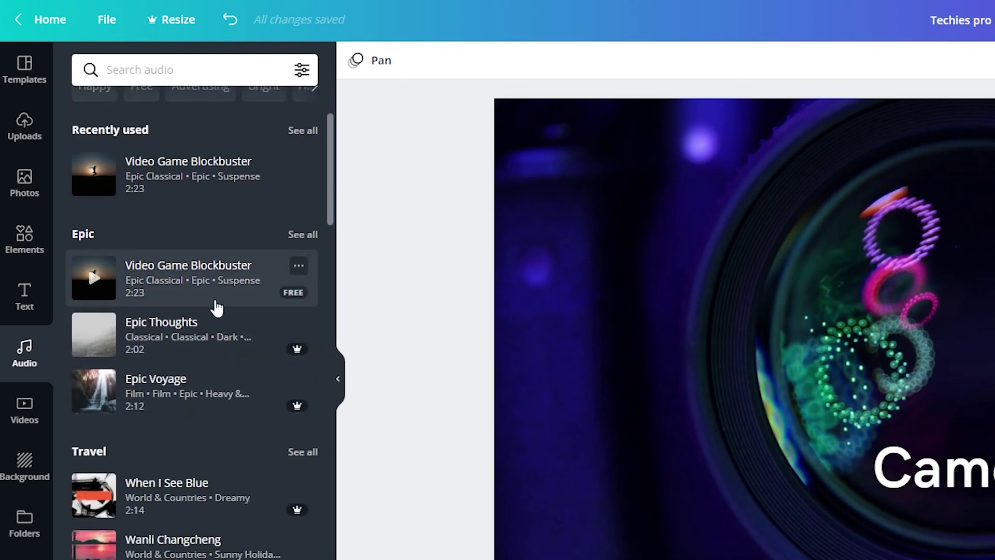
{"action": "scroll", "coordinate": [82, 244], "scroll_direction": "up", "scroll_amount": 2}
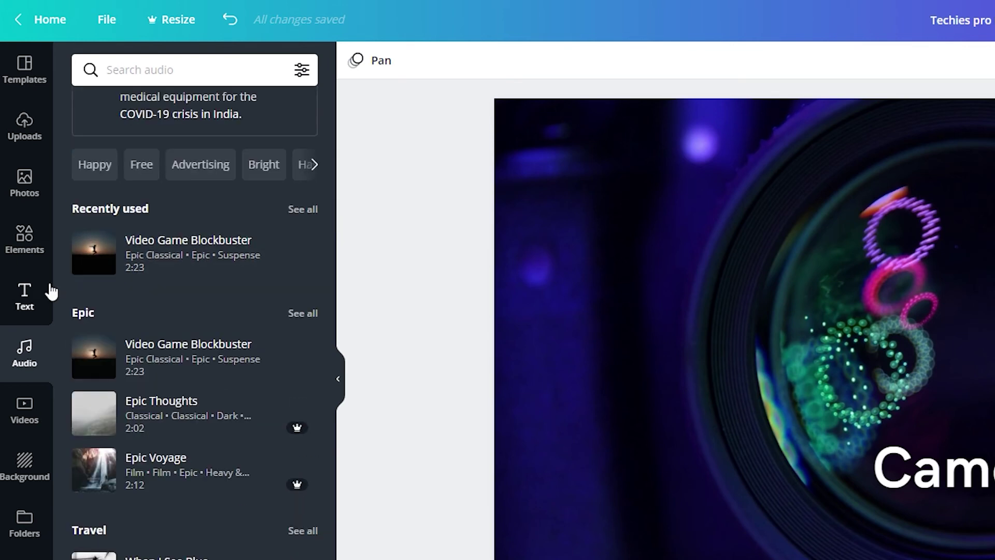
{"action": "left_click", "coordinate": [36, 129]}
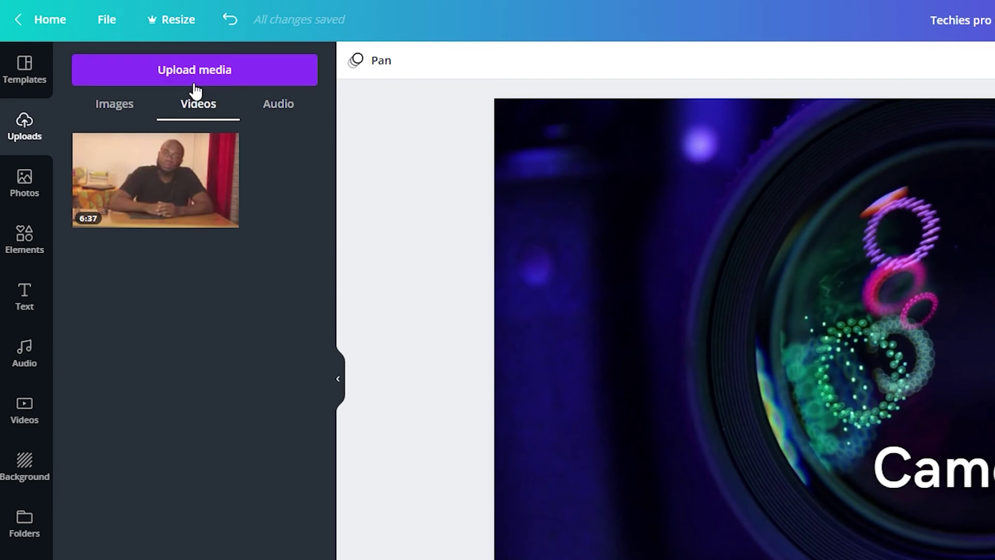
Upload 'Inevitable Hope - RKVC' from the D: drive and add it to the design as background music.
{"action": "left_click", "coordinate": [194, 73]}
{"action": "left_click", "coordinate": [96, 154]}
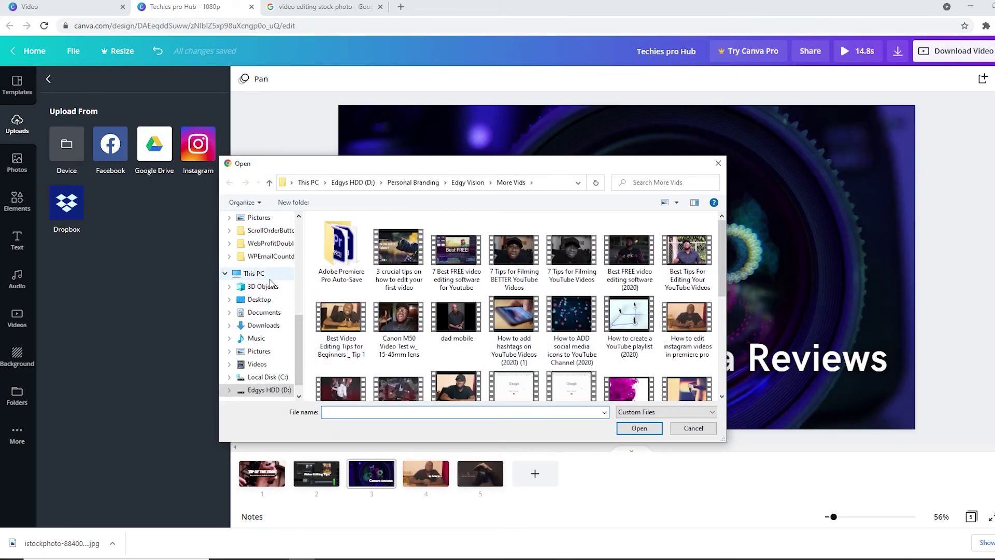
{"action": "left_click", "coordinate": [266, 273]}
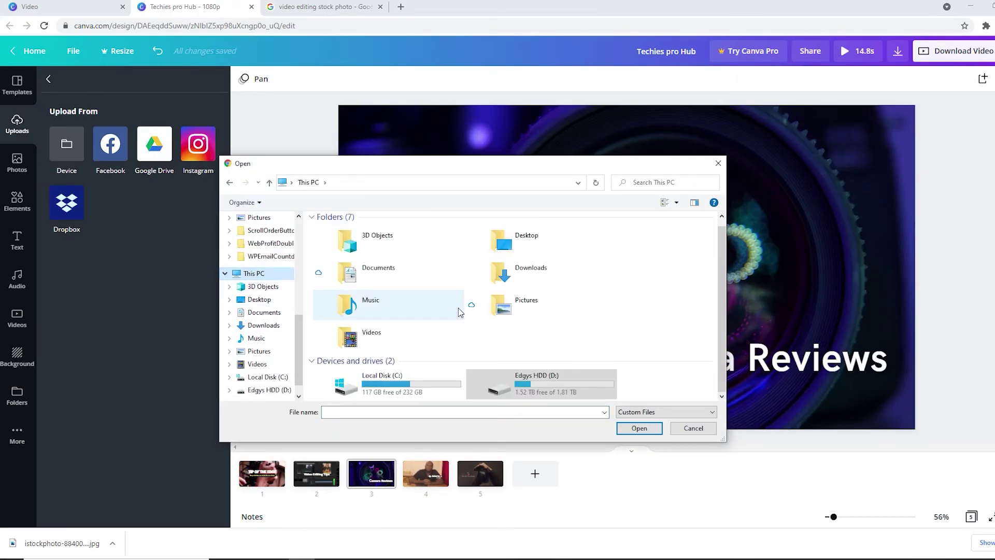
{"action": "double_click", "coordinate": [494, 391]}
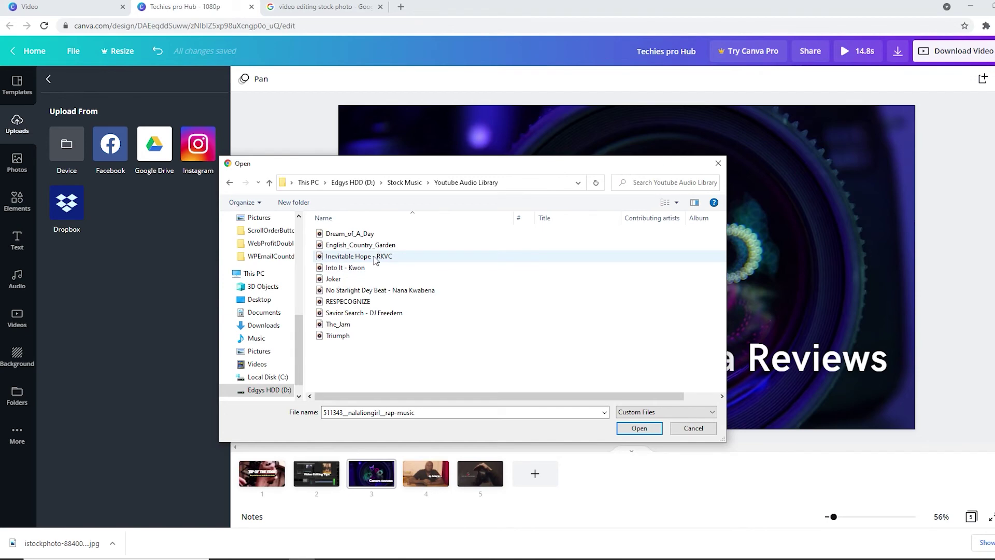
{"action": "left_click", "coordinate": [362, 256]}
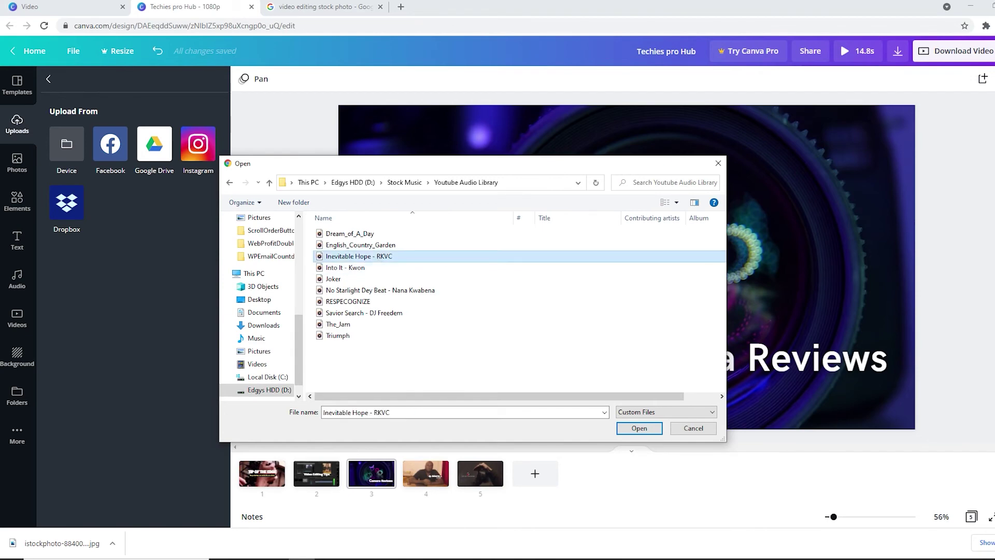
{"action": "left_click", "coordinate": [638, 428]}
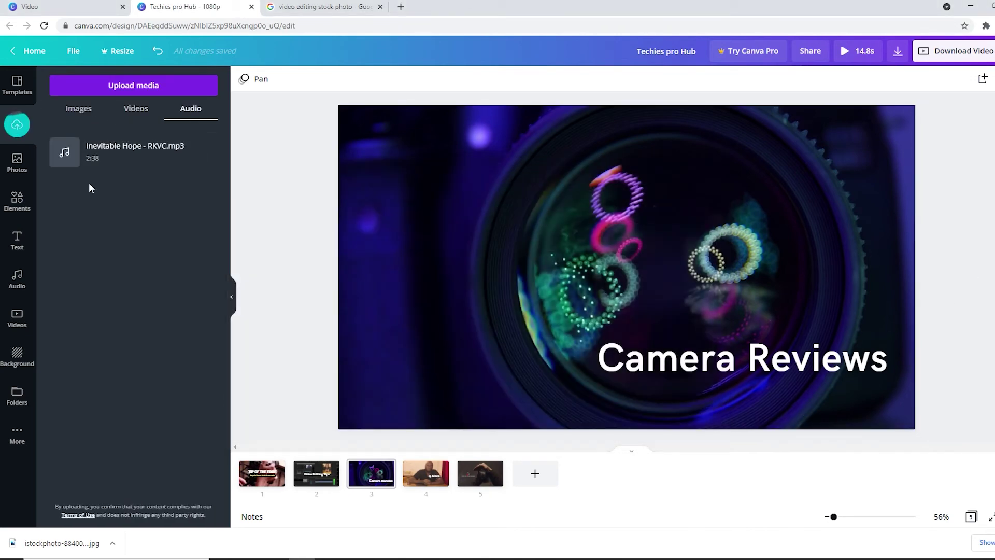
{"action": "left_click_drag", "start_coordinate": [81, 155], "coordinate": [266, 434]}
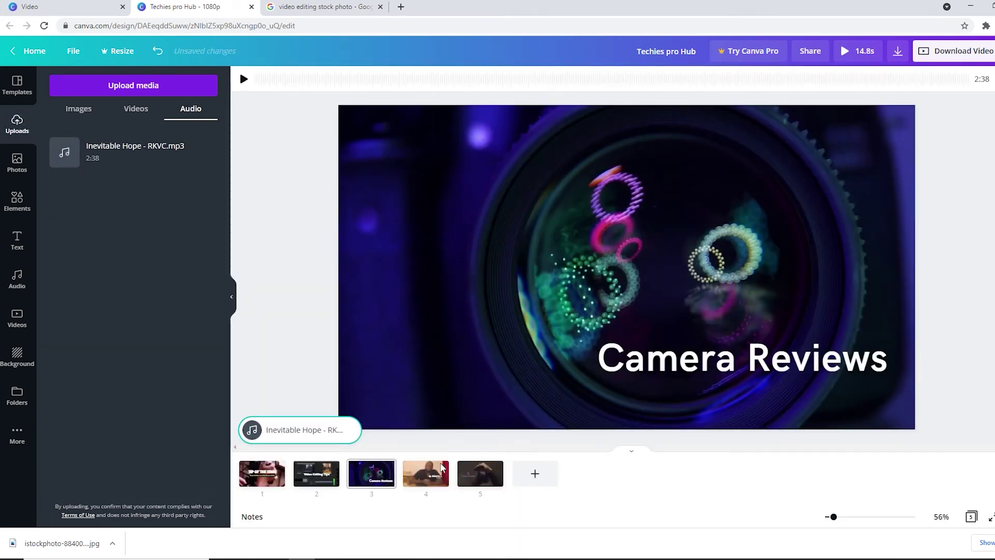
Download all 5 pages as a high-quality MP4, then dismiss the referral pop-up and reveal the desktop.
{"action": "left_click", "coordinate": [290, 319]}
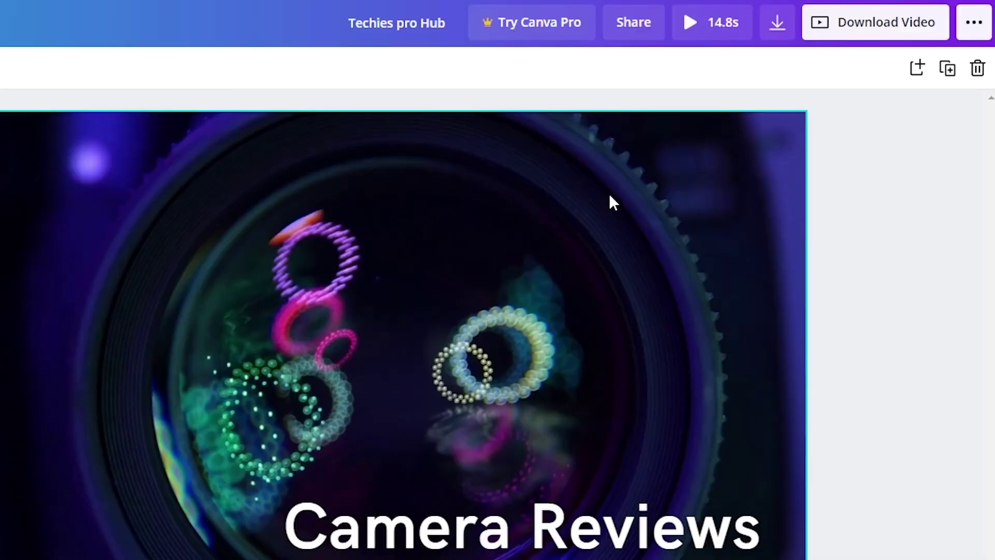
{"action": "left_click", "coordinate": [920, 36]}
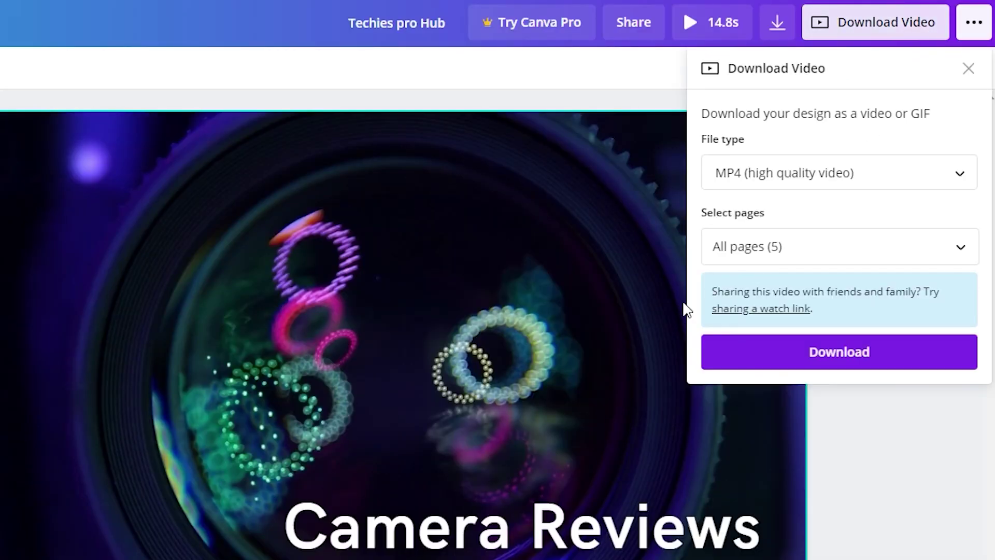
{"action": "left_click", "coordinate": [820, 184]}
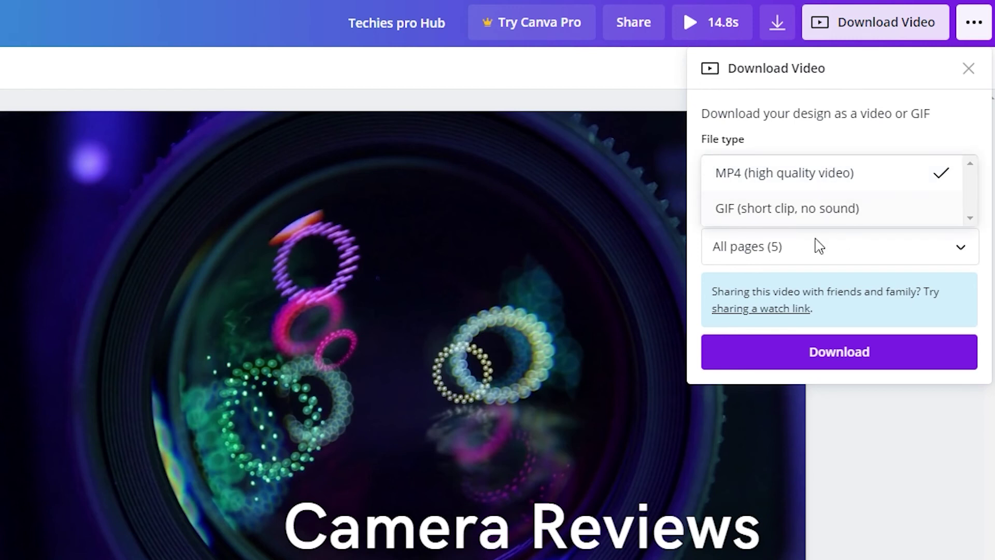
{"action": "left_click", "coordinate": [829, 174]}
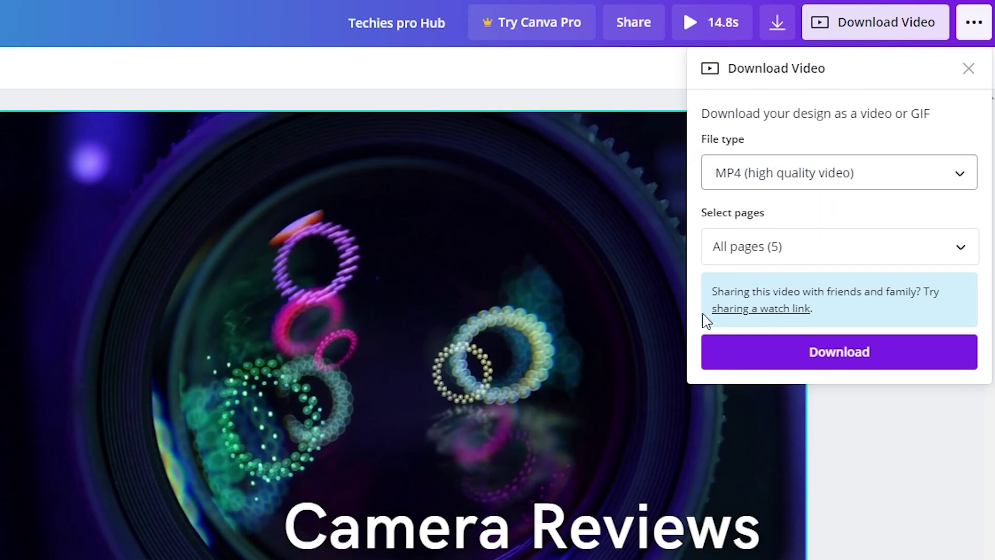
{"action": "left_click", "coordinate": [853, 363]}
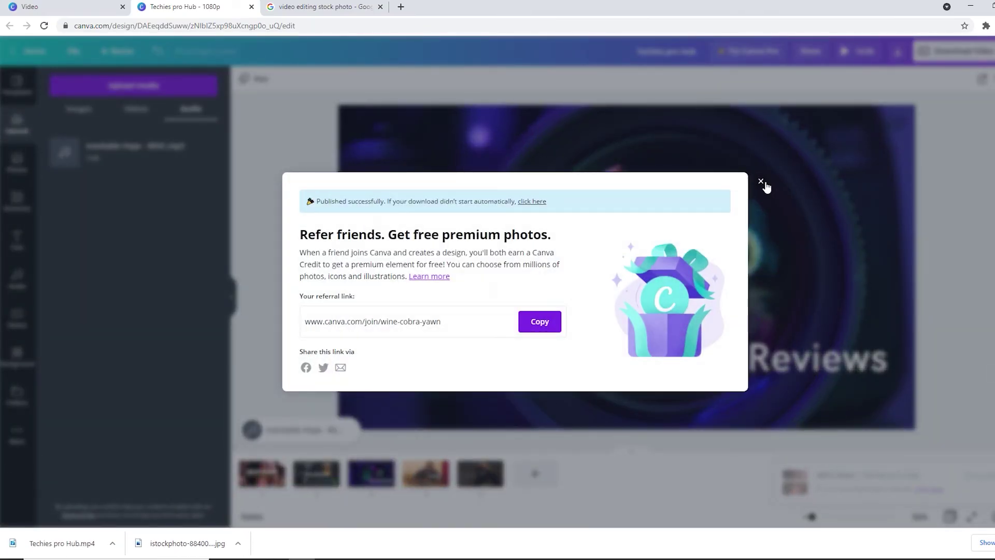
{"action": "left_click", "coordinate": [762, 181]}
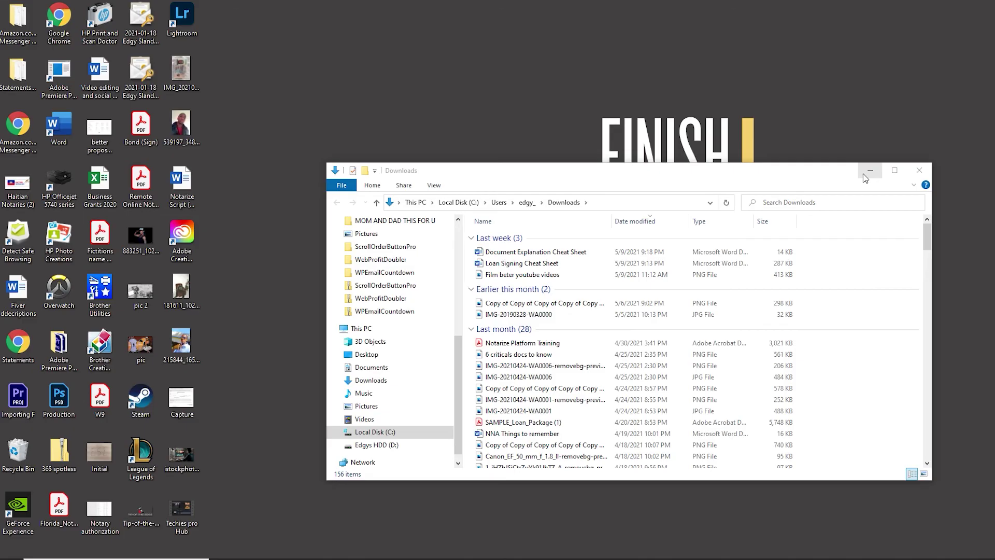
{"action": "left_click", "coordinate": [864, 171]}
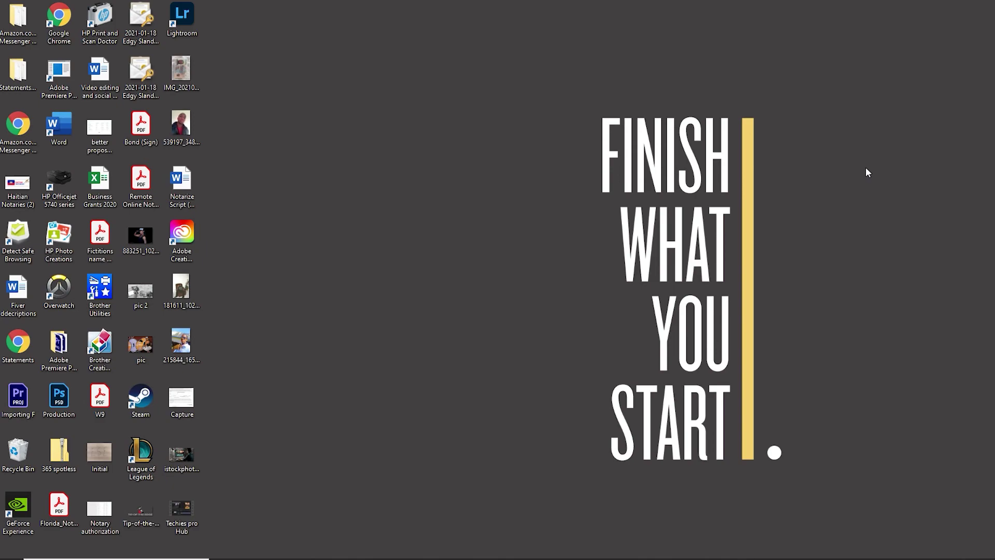